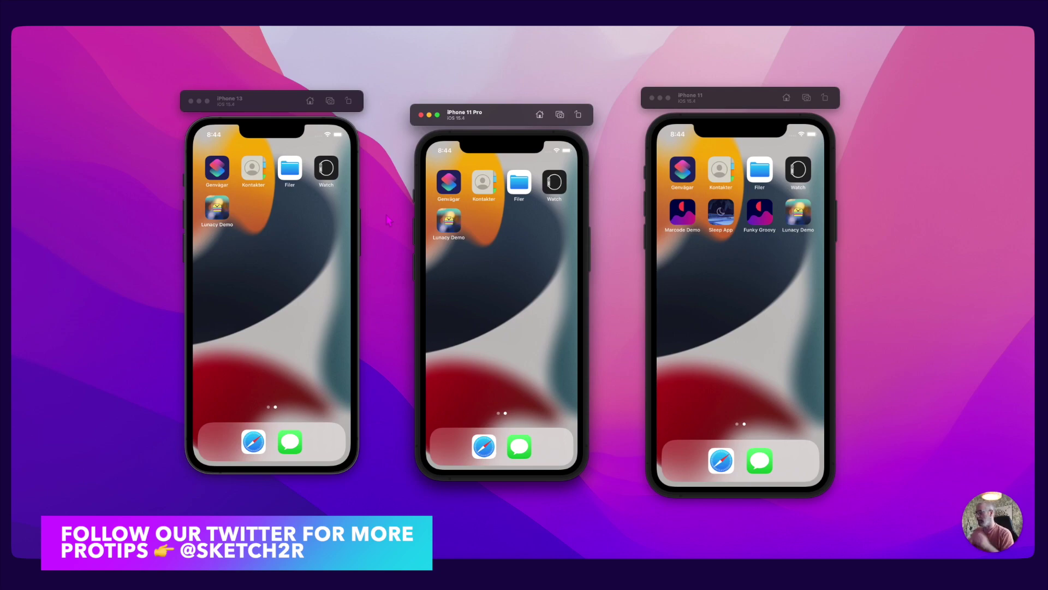
Switch to the Lunacy design and bring up Marcode, arranging the Lunacy App.sketch window beside the iPhone 11 preview
key(super+Tab)
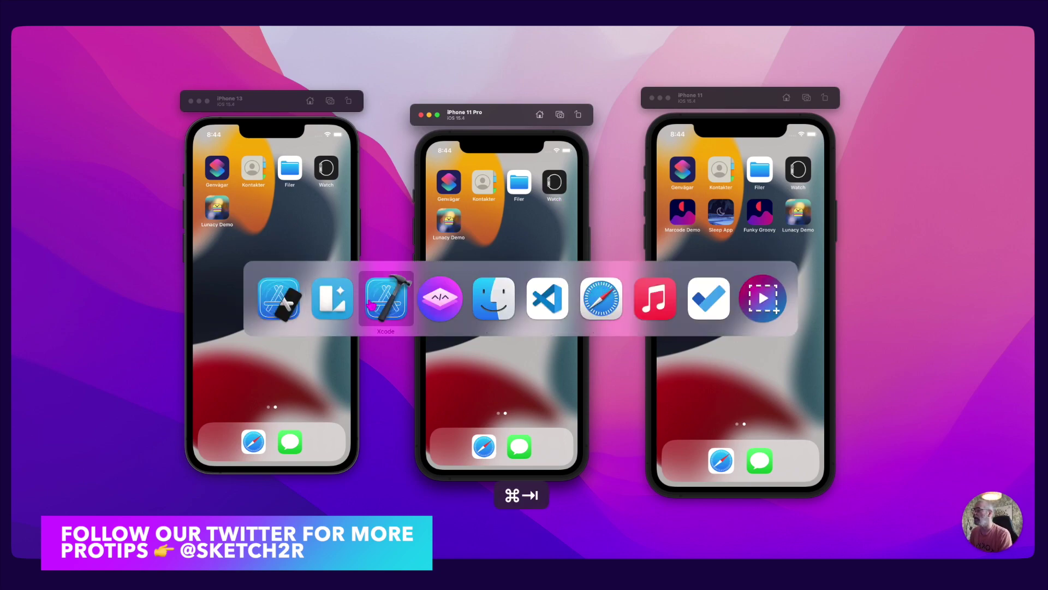
click(326, 306)
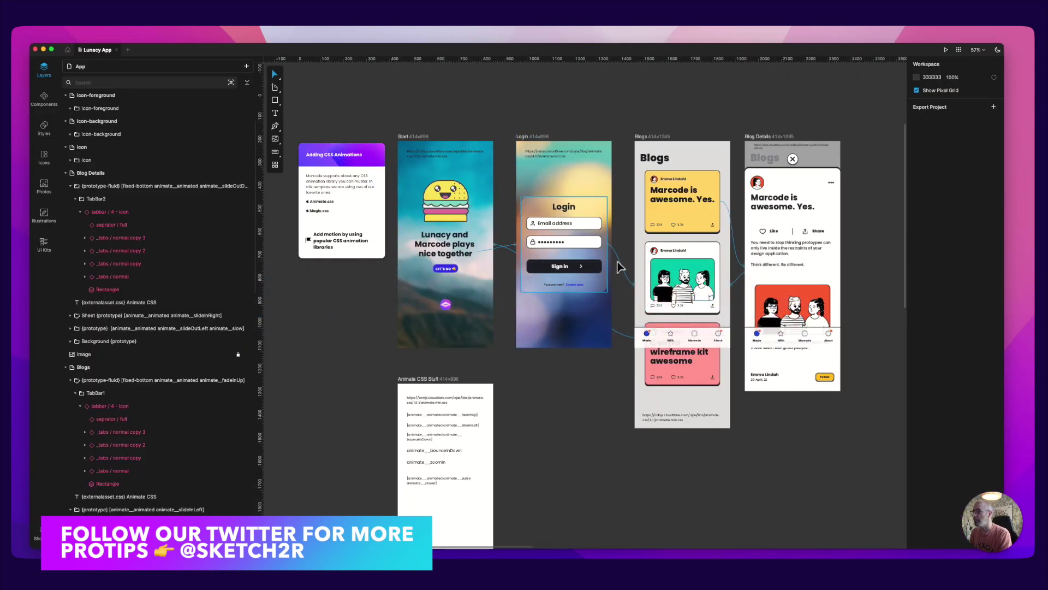
key(super+Tab)
drag(333, 170, 349, 150)
key(super+s)
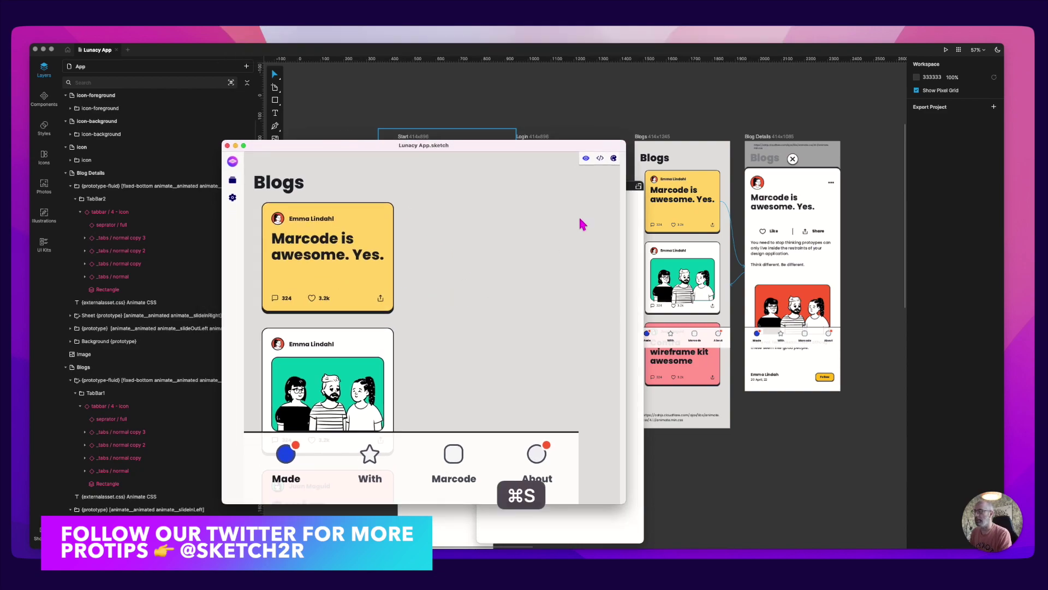
drag(497, 145, 307, 135)
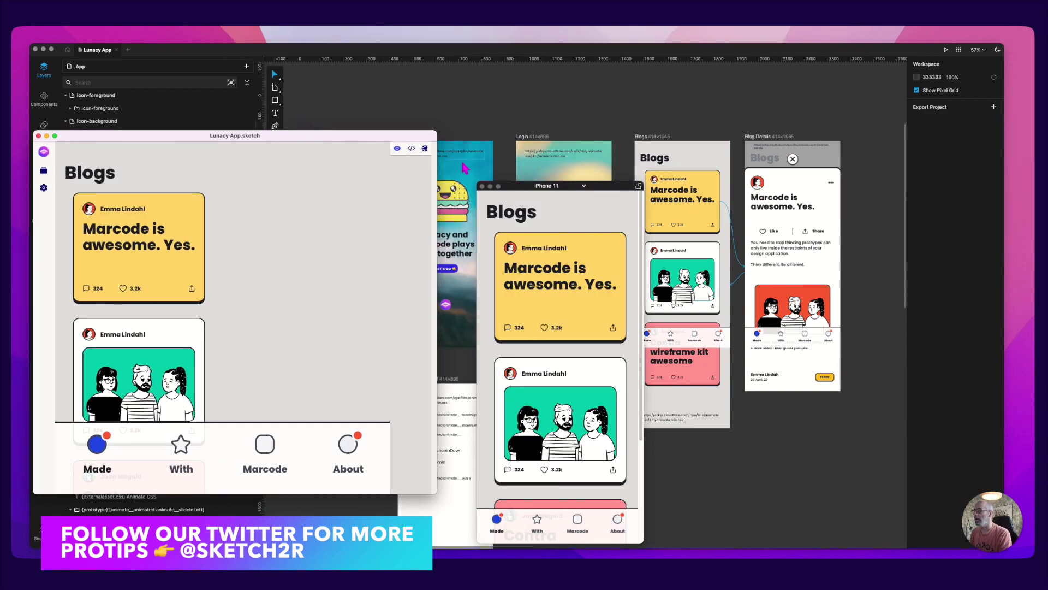
drag(610, 188, 742, 137)
drag(352, 136, 451, 133)
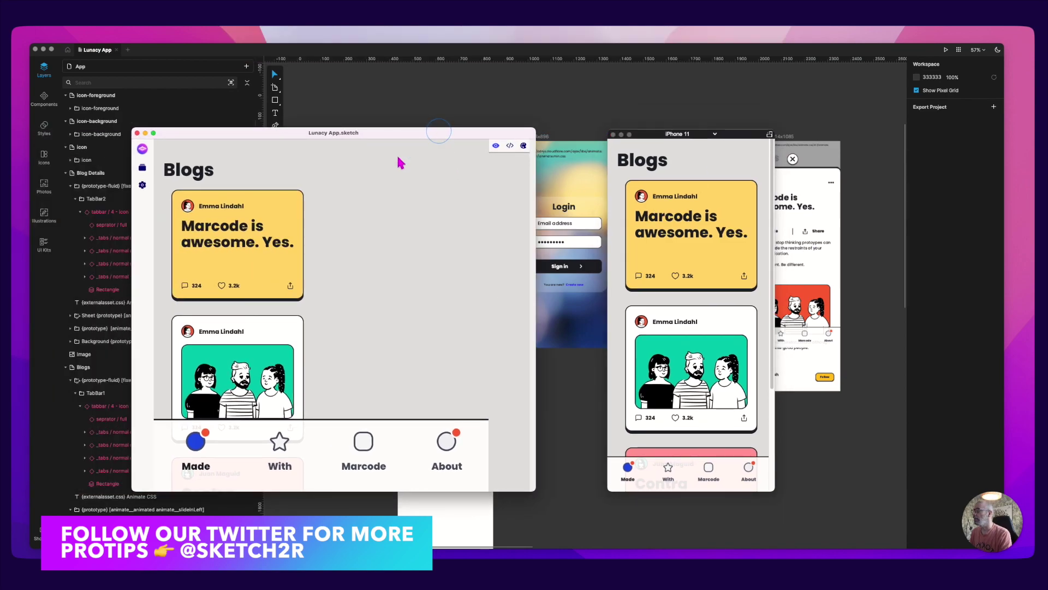
Test the prototype in the main preview by opening and closing the first blog post, going to Login through Made, and returning to Blogs
click(243, 259)
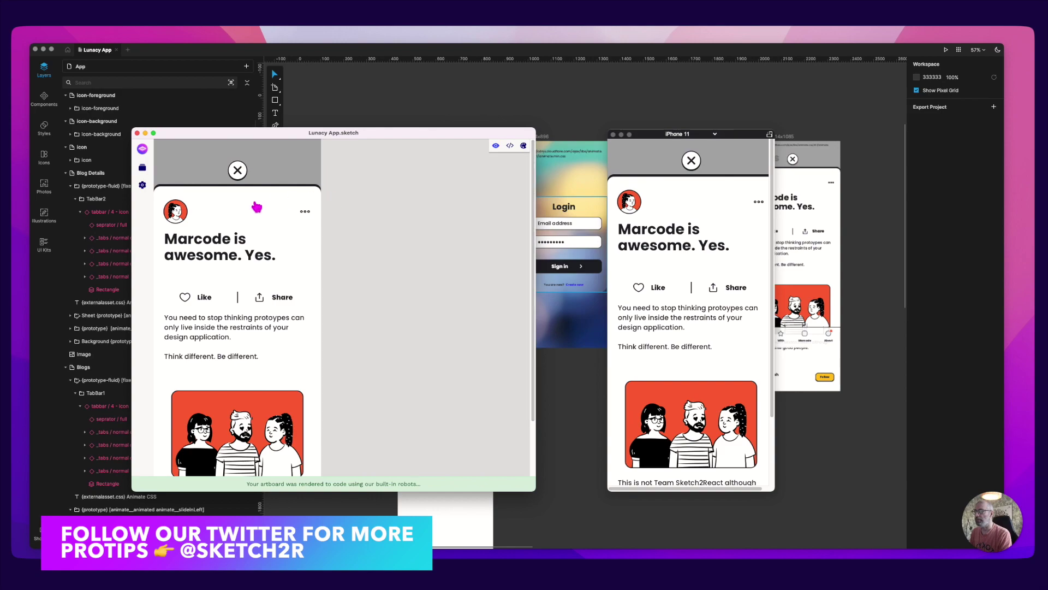
click(240, 172)
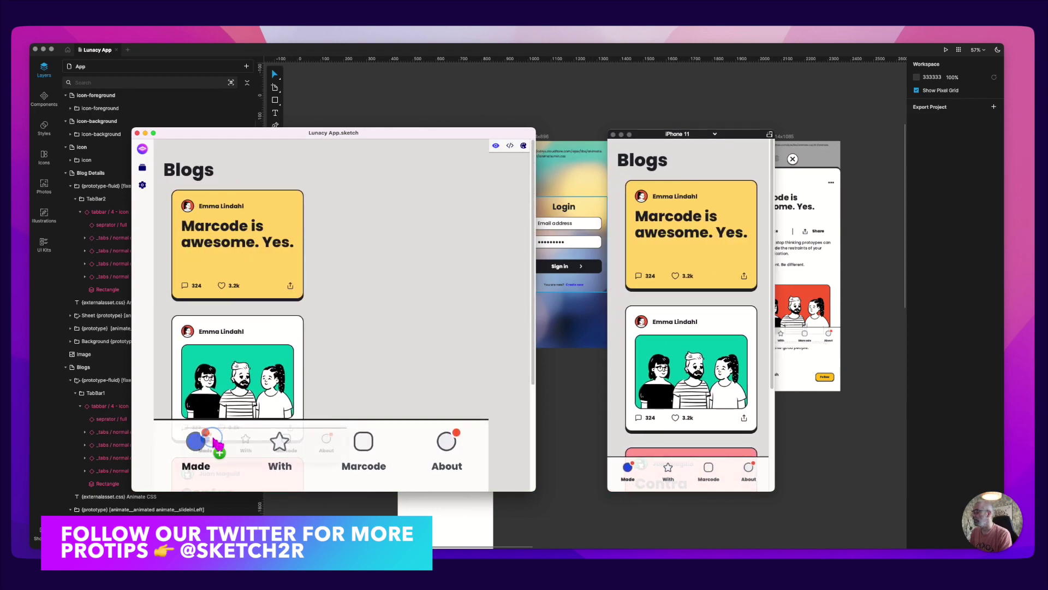
click(200, 450)
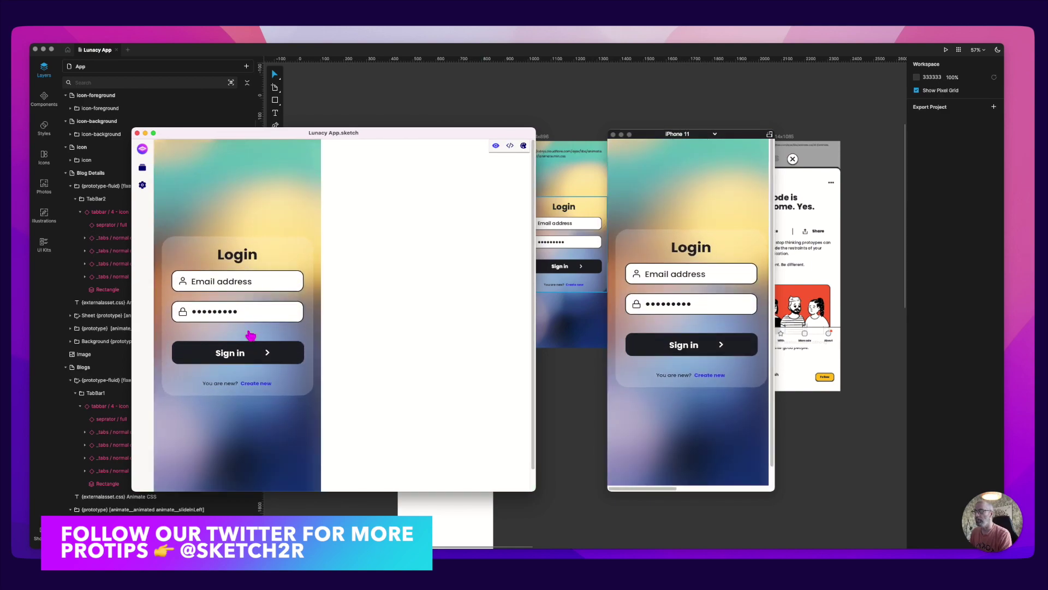
click(246, 320)
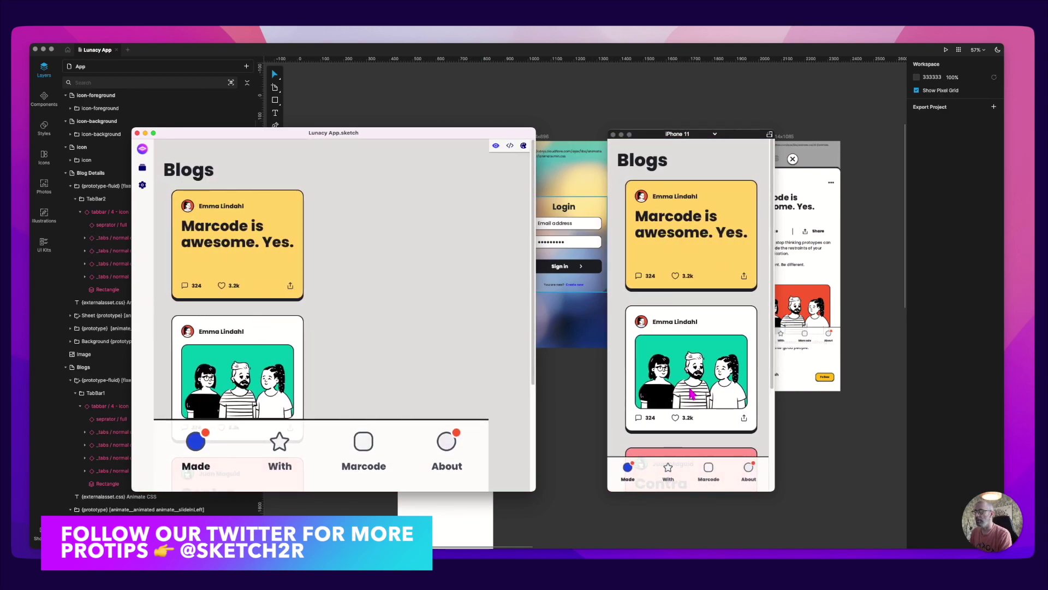
Shift the iPhone 11 preview slightly and compare both previews while opening and closing the "Marcode is awesome. Yes." post
click(687, 248)
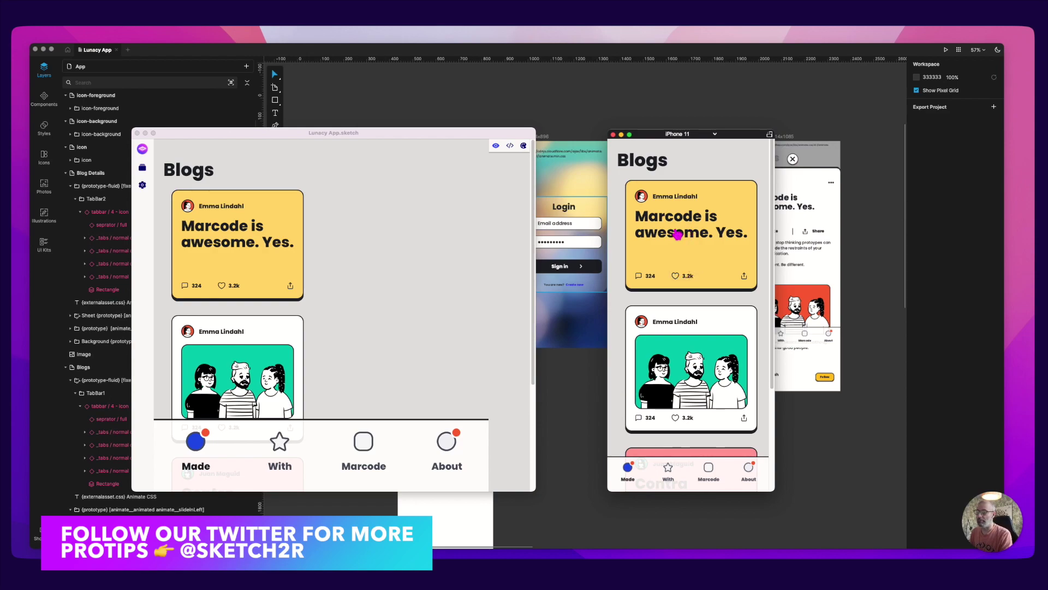
drag(677, 142, 666, 141)
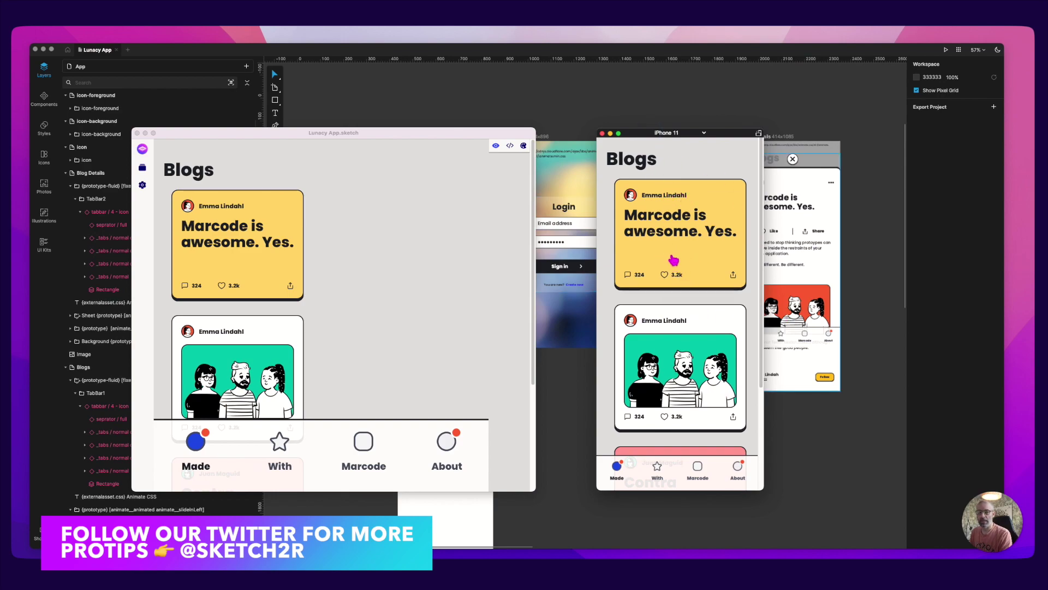
click(335, 222)
click(220, 239)
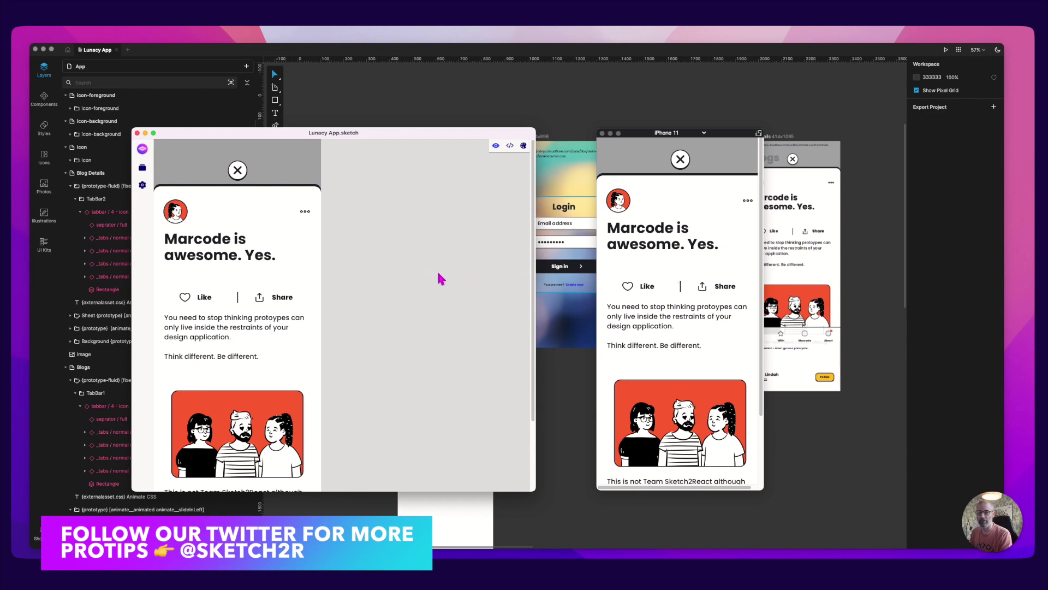
click(302, 239)
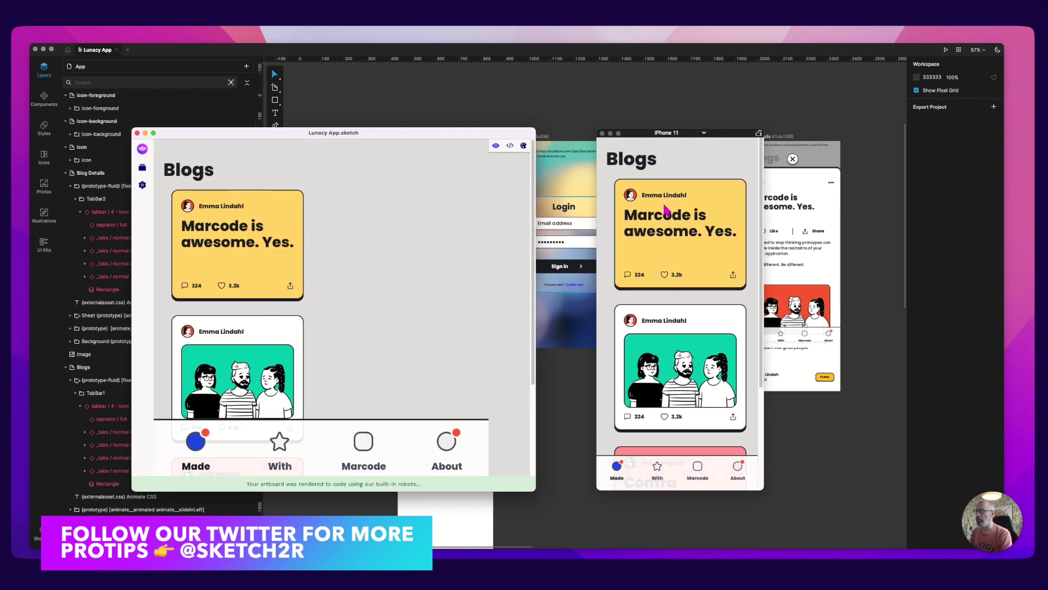
click(654, 216)
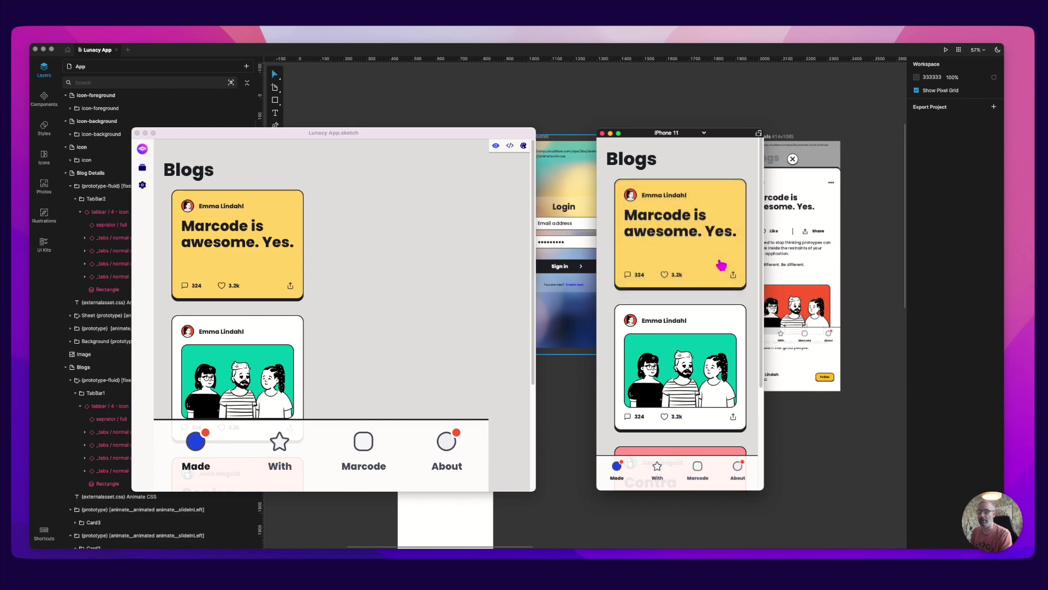
Reopen the first blog post and preview it as iPhone 13 before returning the device preview to iPhone 11
click(211, 239)
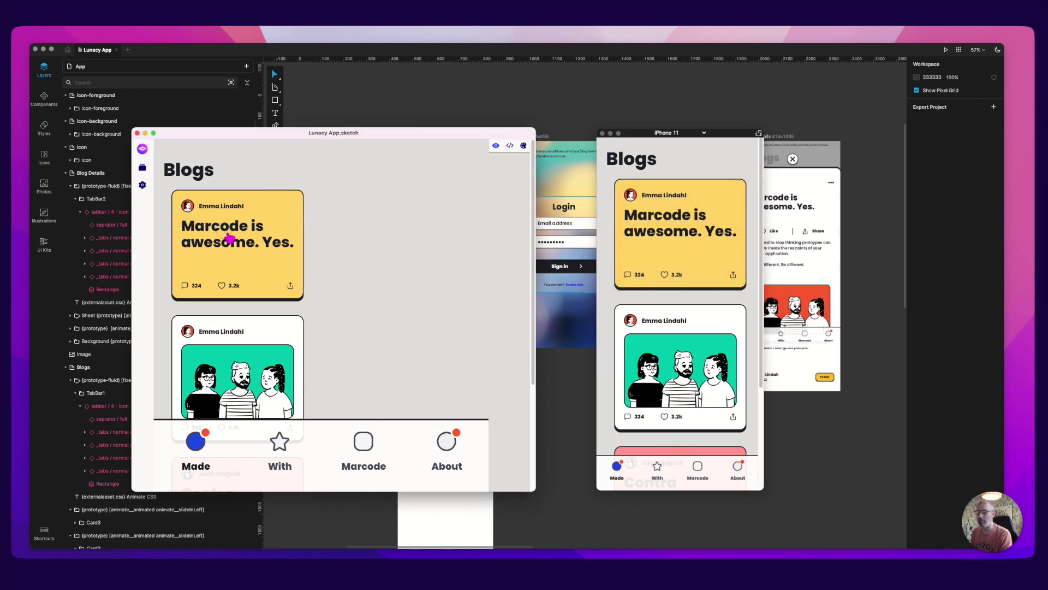
click(228, 236)
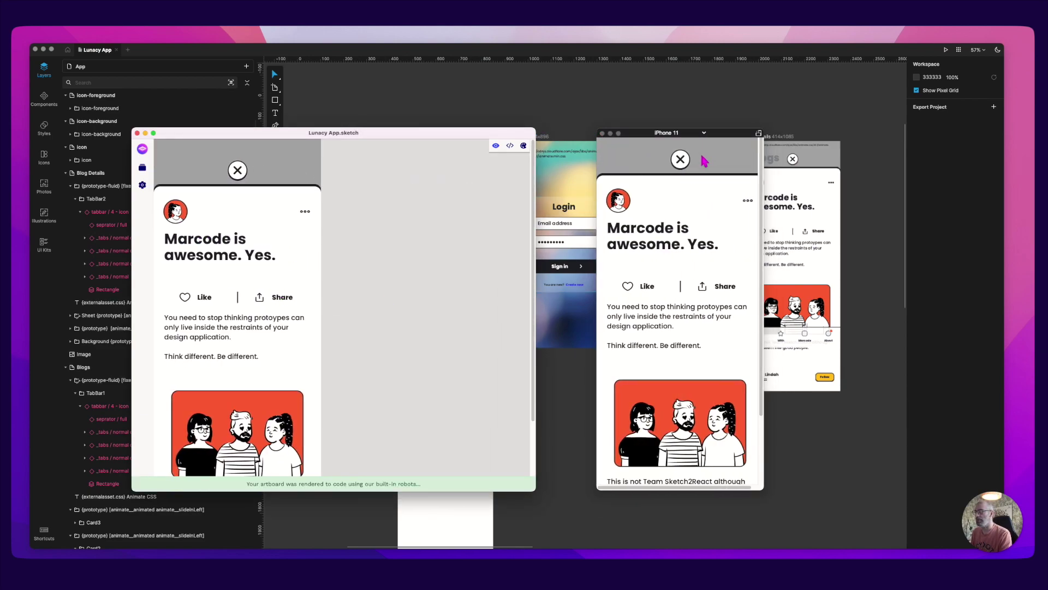
click(706, 141)
click(704, 133)
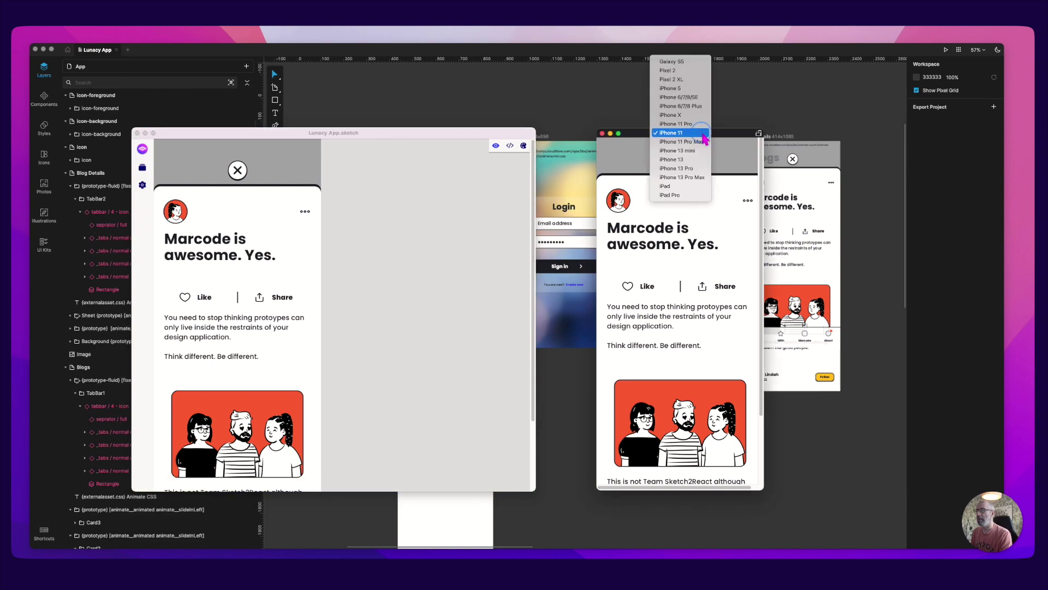
click(680, 160)
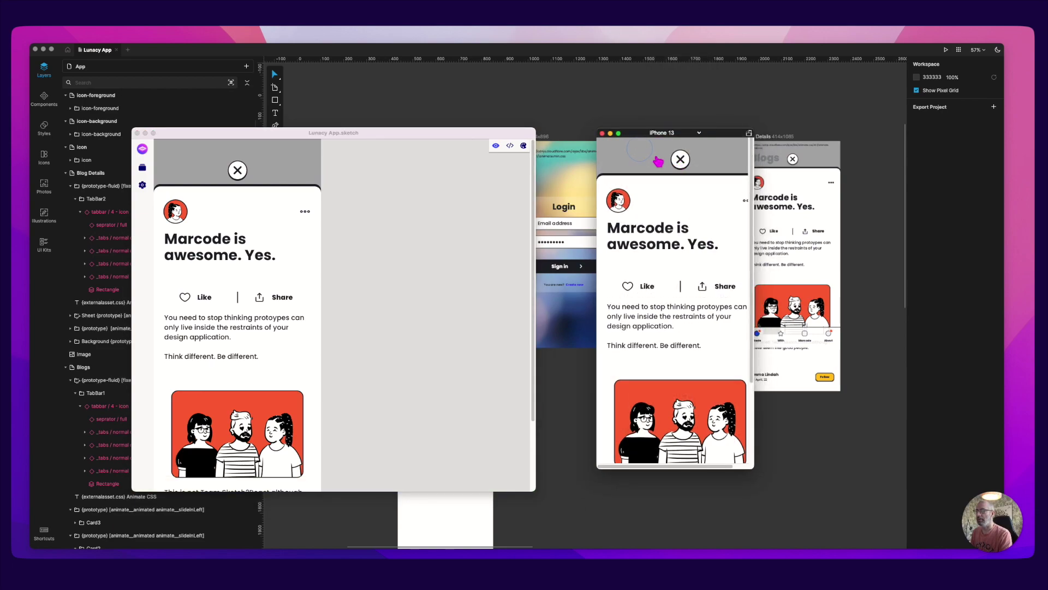
click(671, 135)
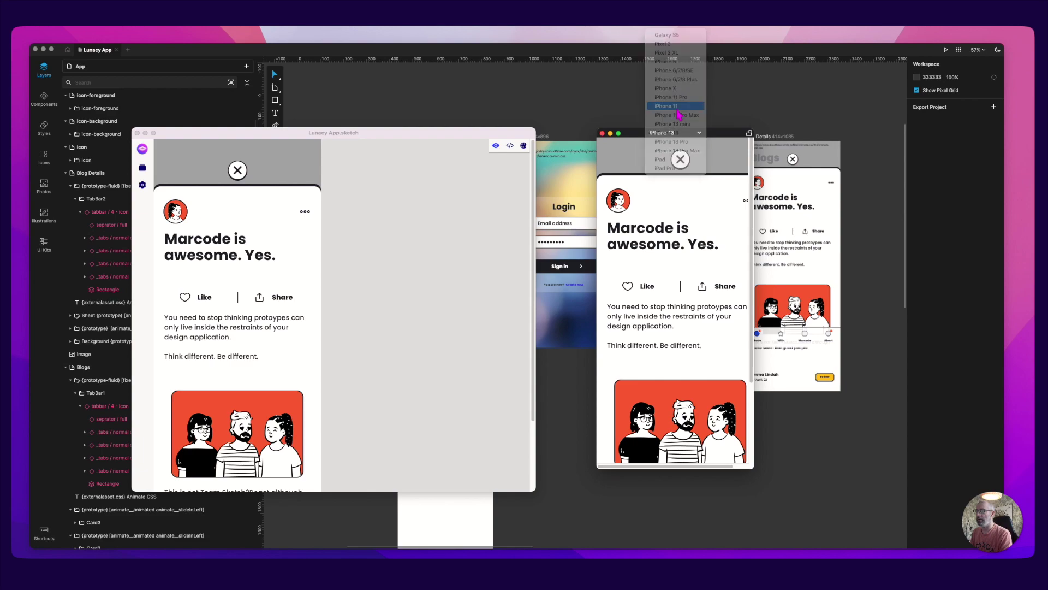
click(670, 109)
Move the main preview window closer to the device preview and close the post to return to Blogs
click(288, 196)
drag(275, 140, 302, 141)
click(280, 224)
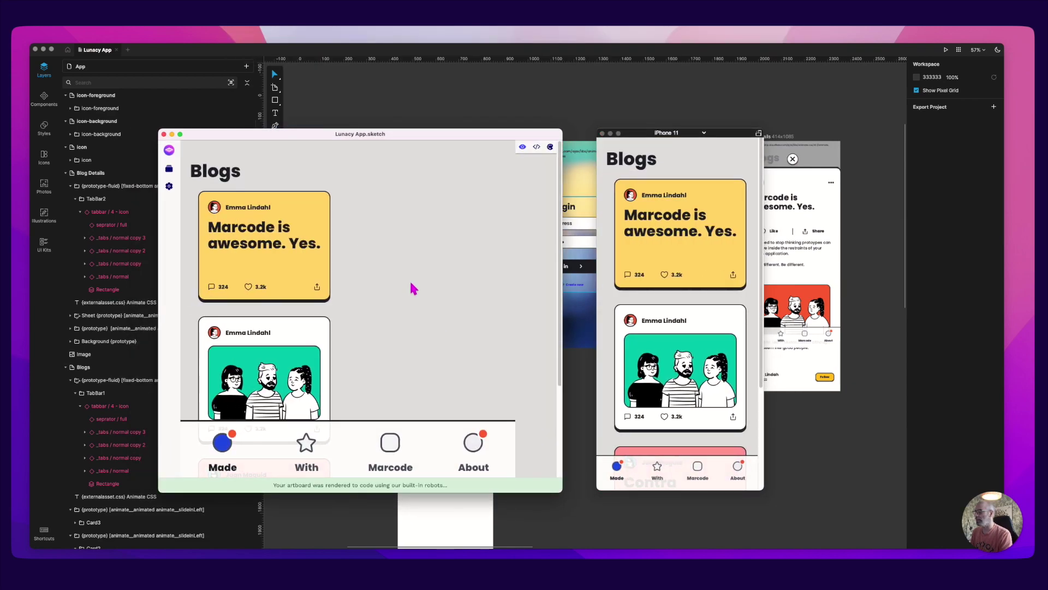
Switch to the App project in Xcode and reposition its window
key(super+Tab)
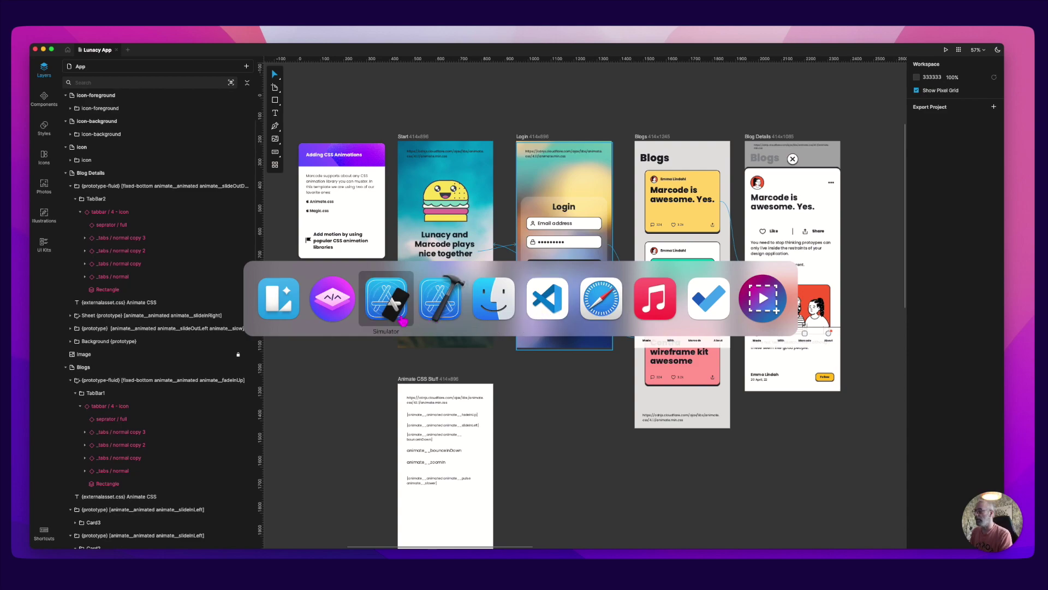
click(435, 320)
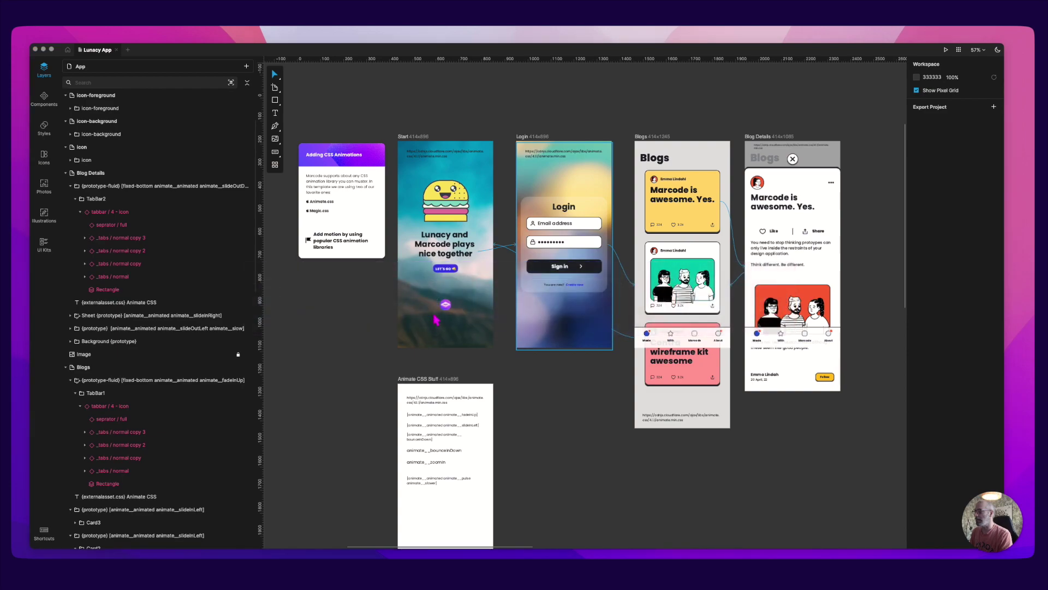
drag(226, 166, 168, 157)
Switch to Simulator and hide all other applications so only the iPhone simulators are shown
key(super+Tab)
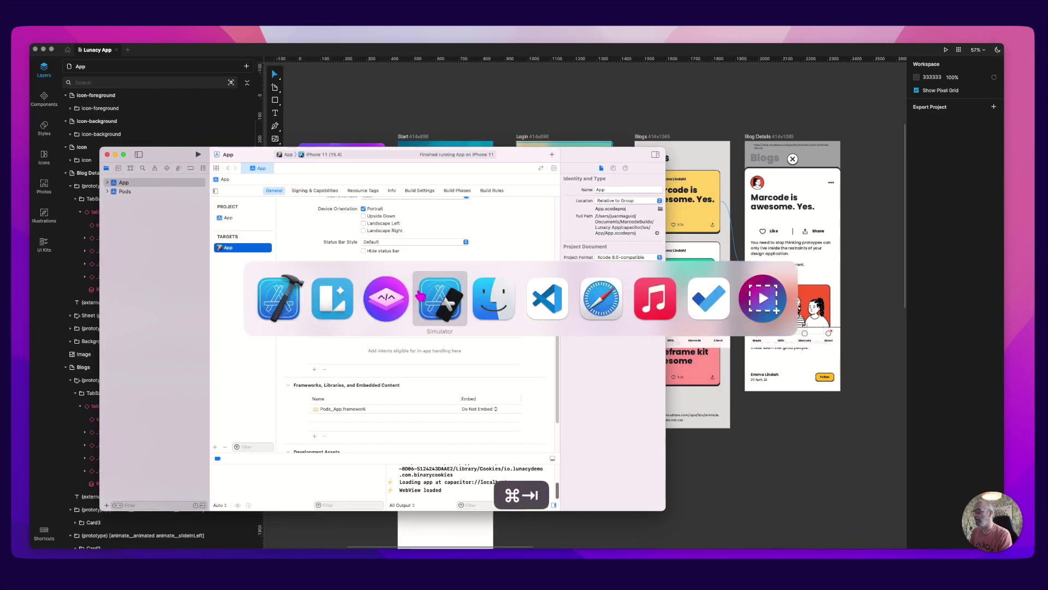
click(446, 307)
key(alt+super+h)
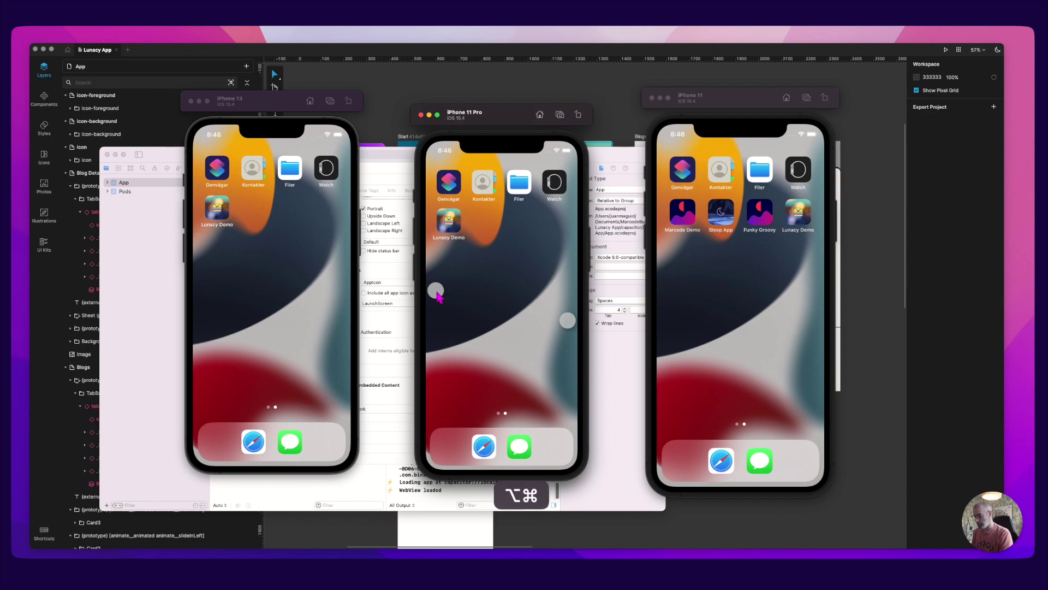
Switch to Lunacy and select the Start artboard to check its device preset and size
key(super+Tab)
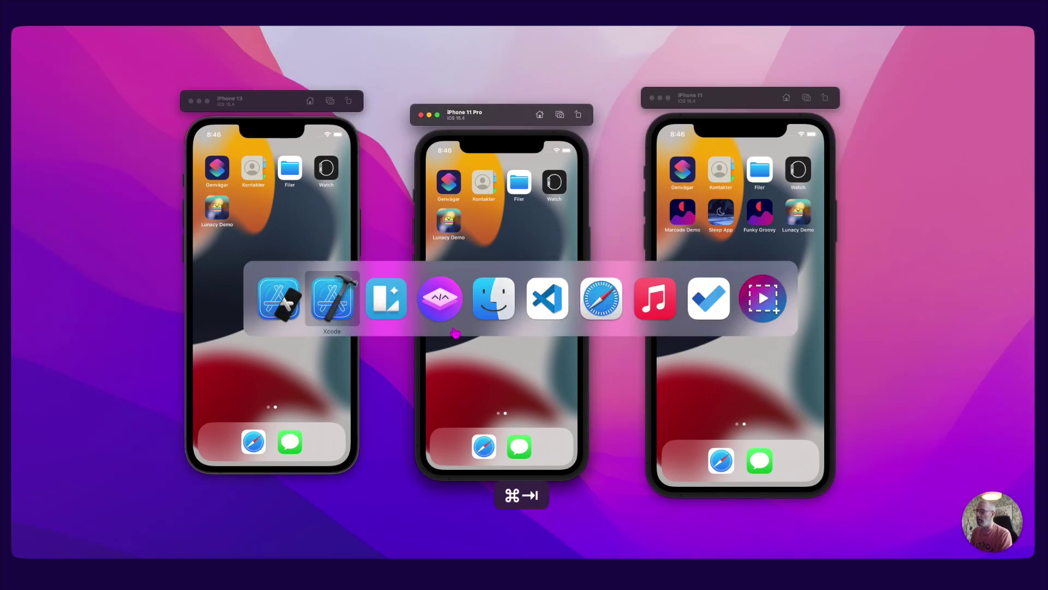
click(386, 299)
click(404, 140)
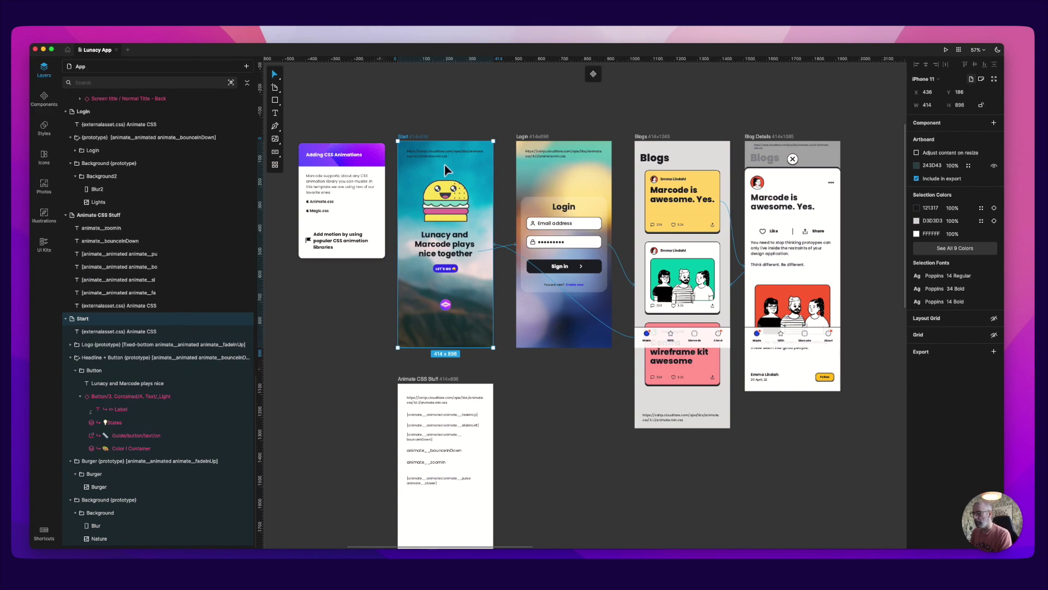
Return to Simulator from Lunacy and hide the other applications again
key(super+Tab)
click(340, 313)
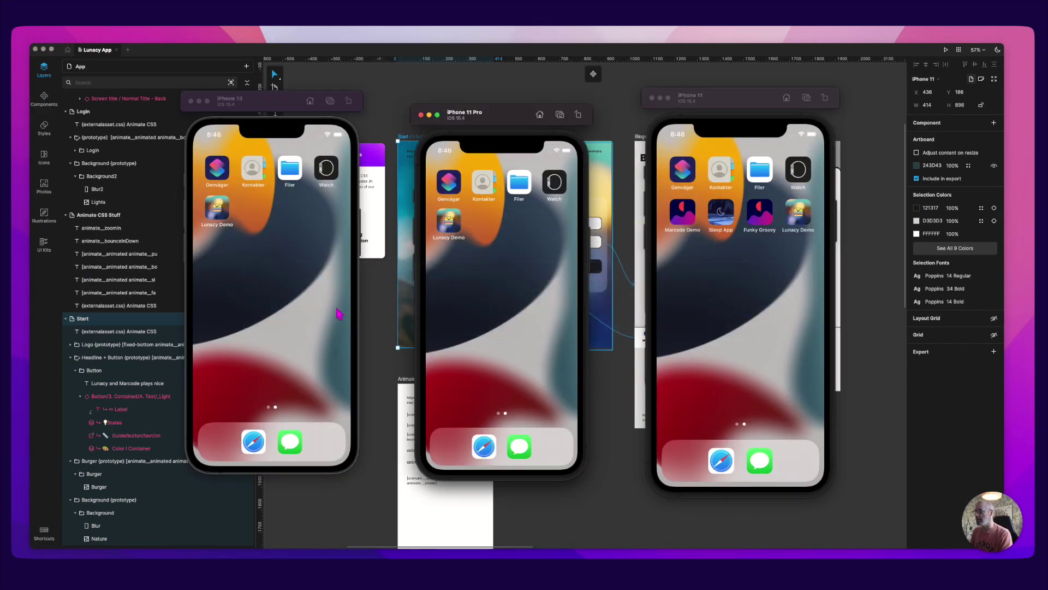
key(alt+super+h)
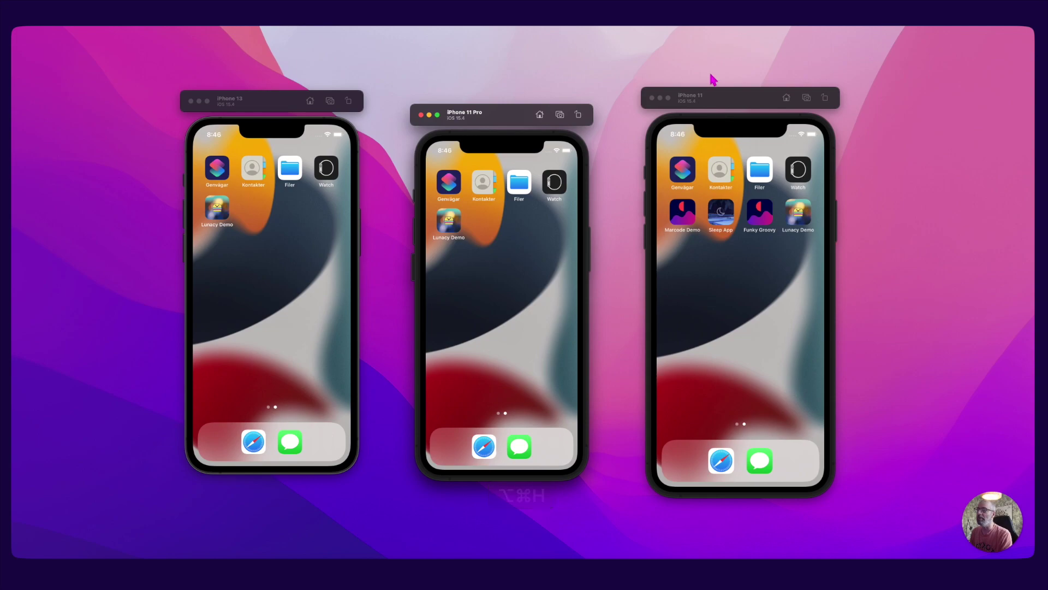
Set the iPhone 11 and iPhone 11 Pro simulators to Point Accurate size
click(702, 89)
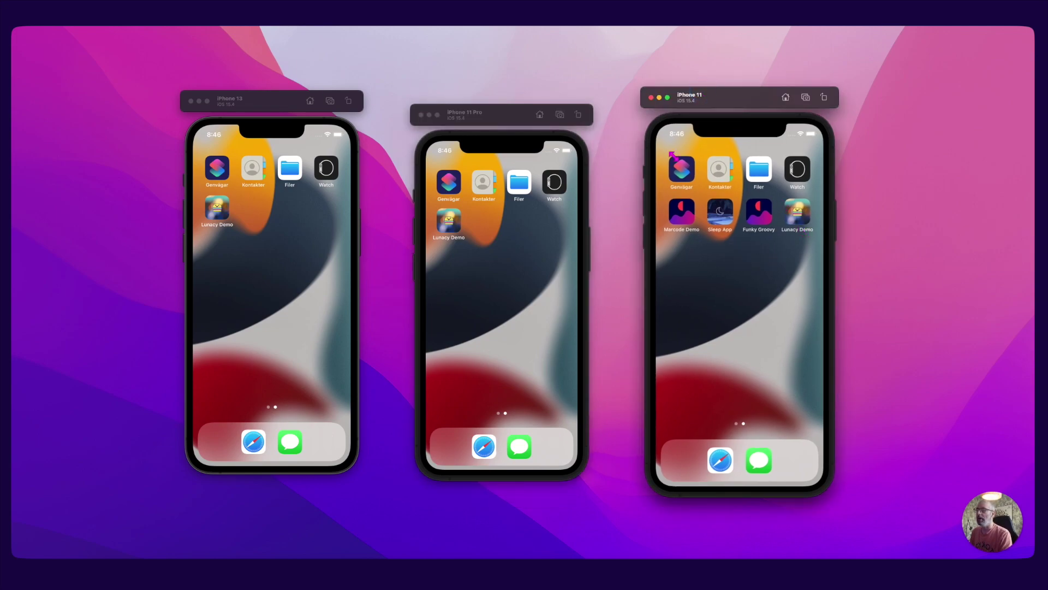
click(191, 13)
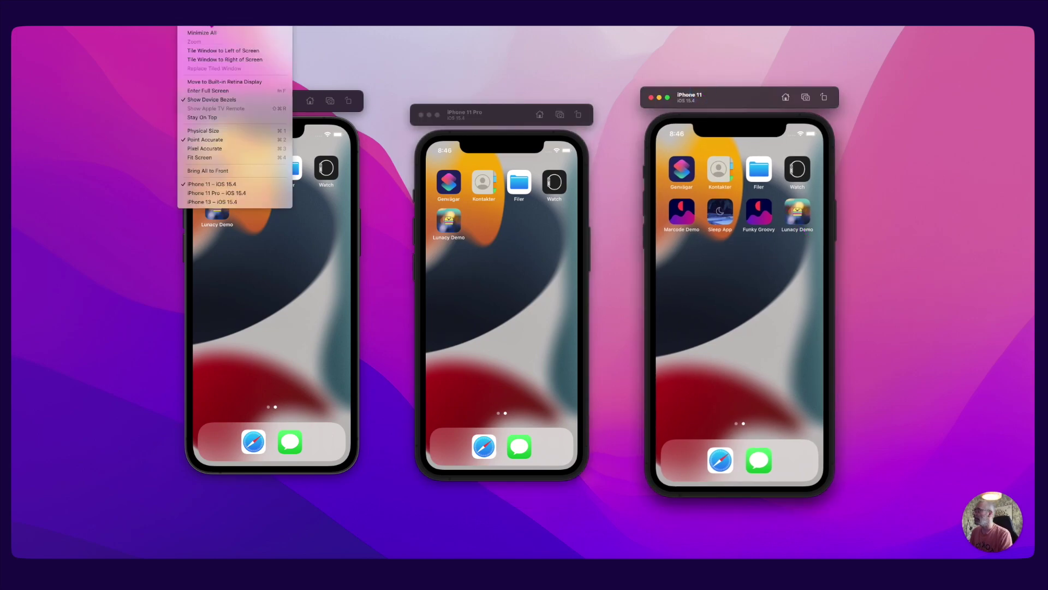
click(233, 140)
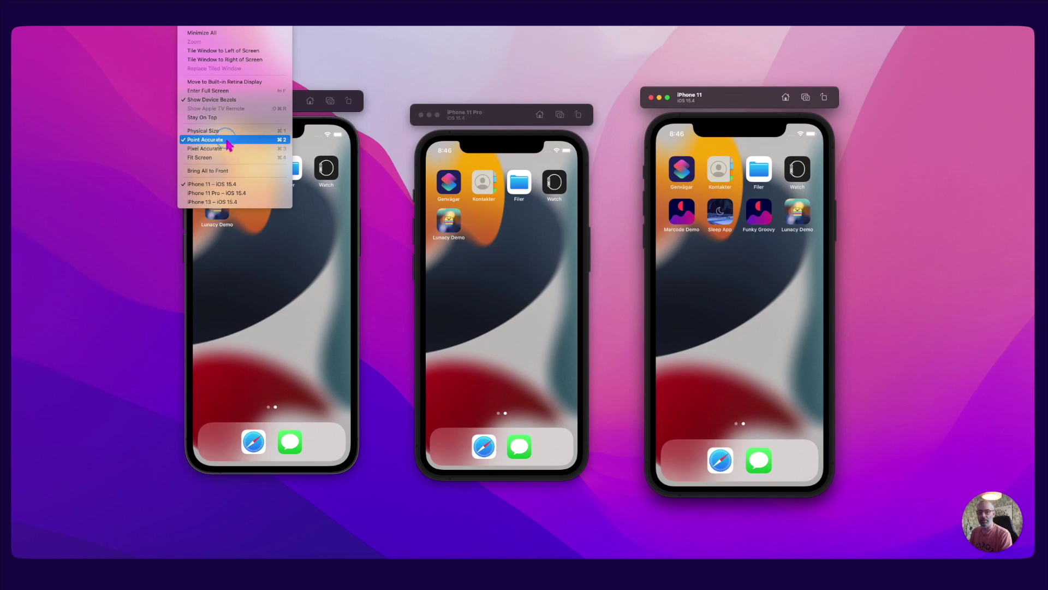
click(491, 241)
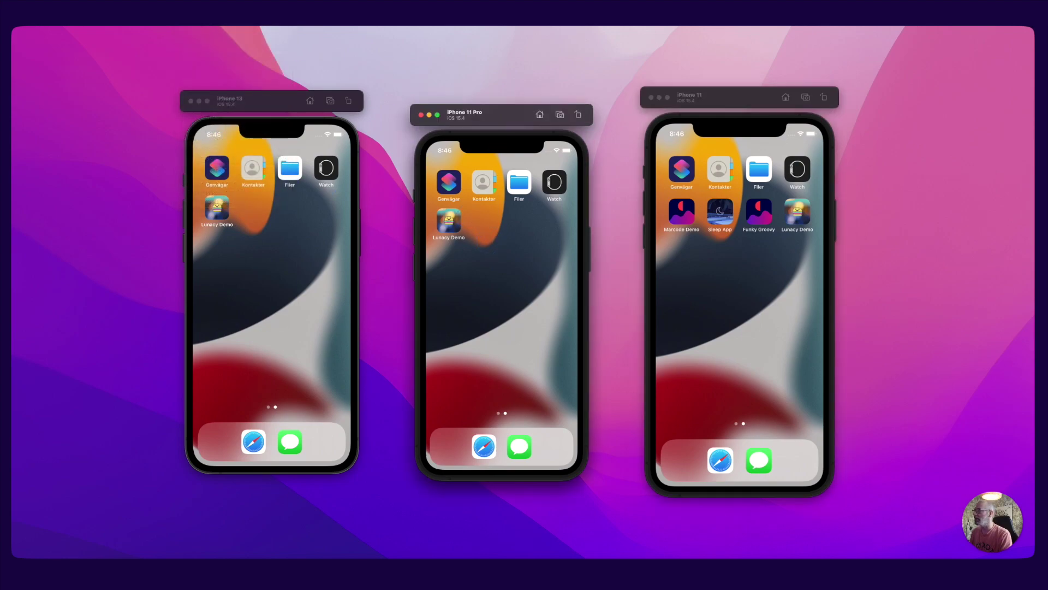
click(191, 13)
click(236, 140)
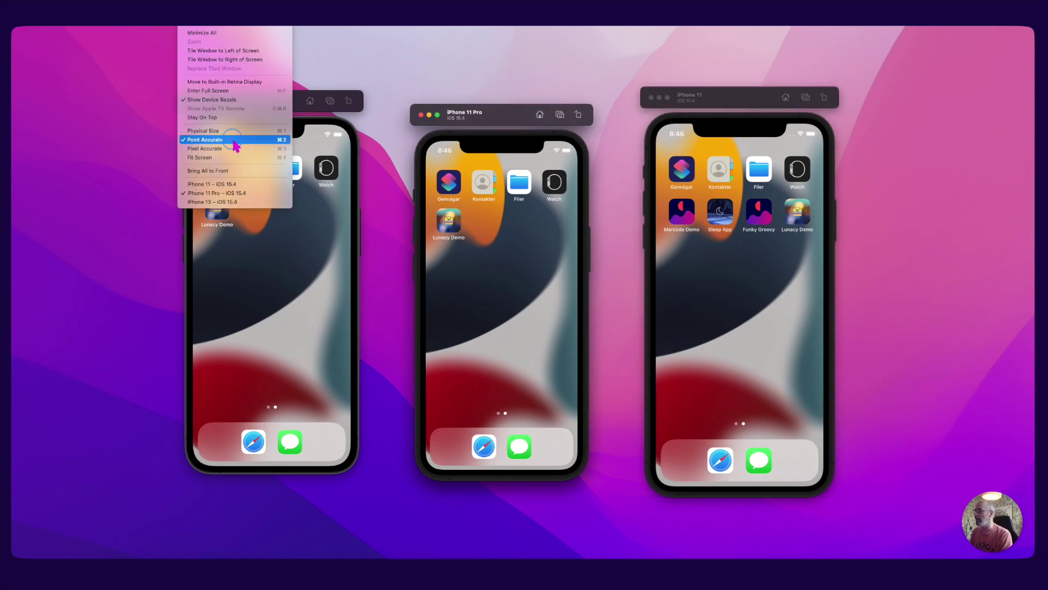
Nudge the iPhone 13 simulator window and run Lunacy Demo on the iPhone 11 simulator, continuing past Login to Blogs
click(686, 262)
drag(279, 104, 276, 108)
click(801, 295)
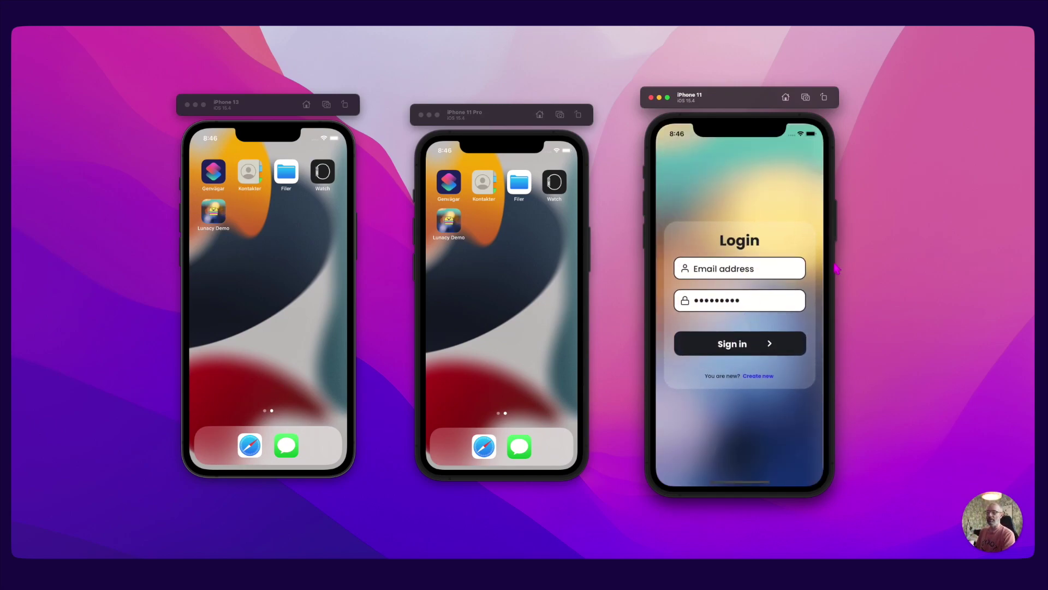
click(728, 267)
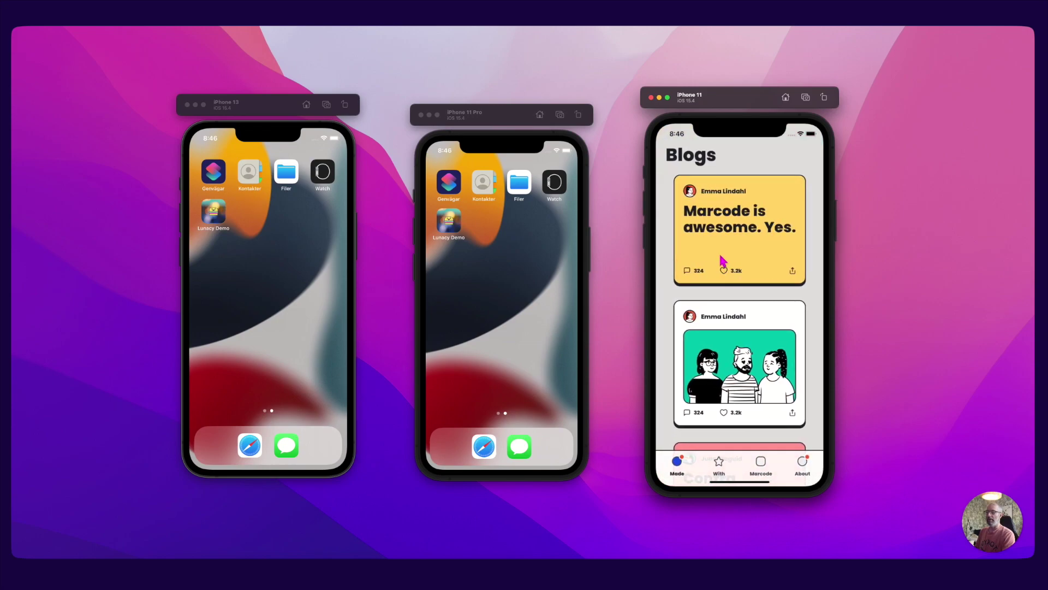
On the iPhone 11 simulator, open and close the "Marcode is awesome. Yes." blog post, reopen it, and return to Login
click(749, 271)
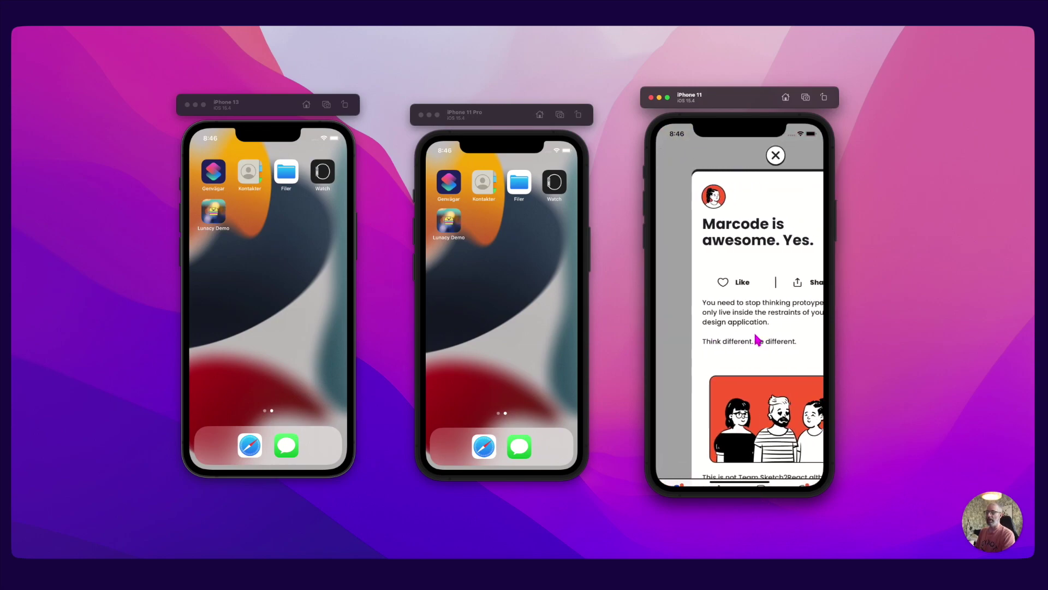
click(742, 156)
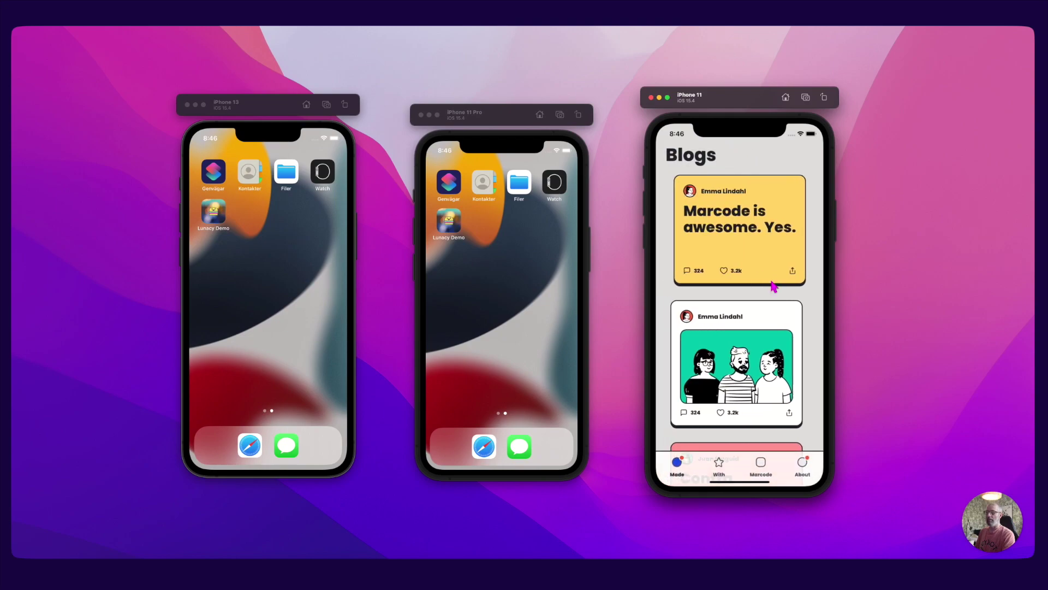
click(758, 264)
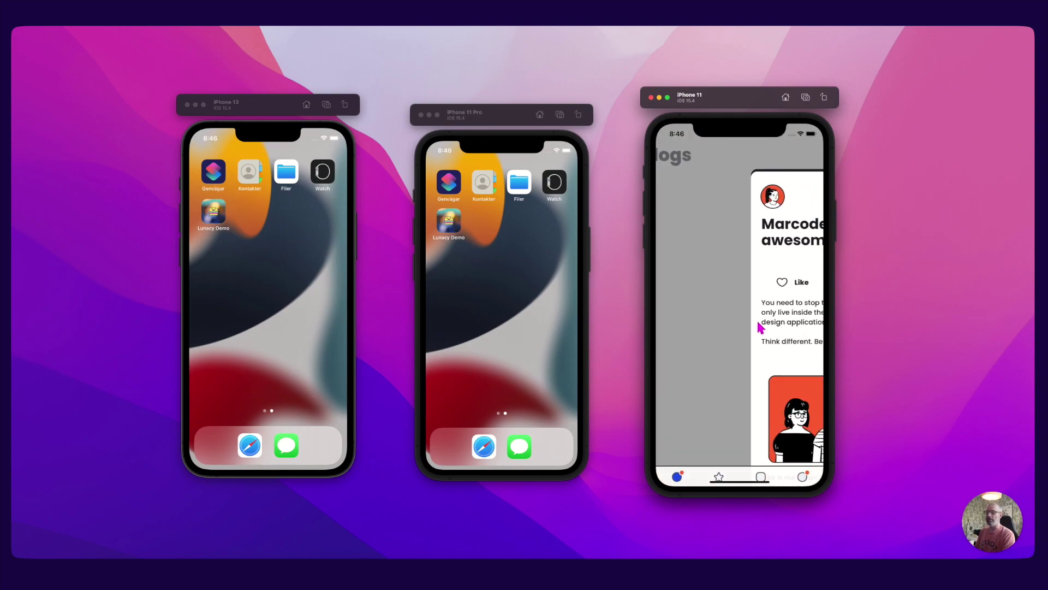
drag(732, 373, 733, 402)
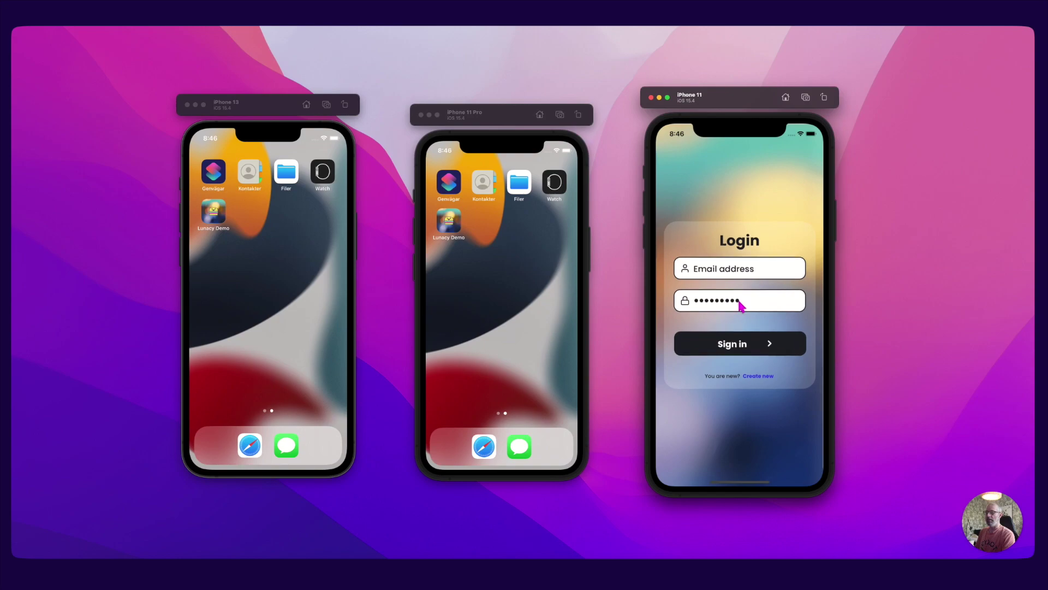
Reposition the iPhone 11 Pro simulator window and run Lunacy Demo through to Login on the iPhone 11 Pro and iPhone 13
click(462, 285)
drag(499, 125, 492, 117)
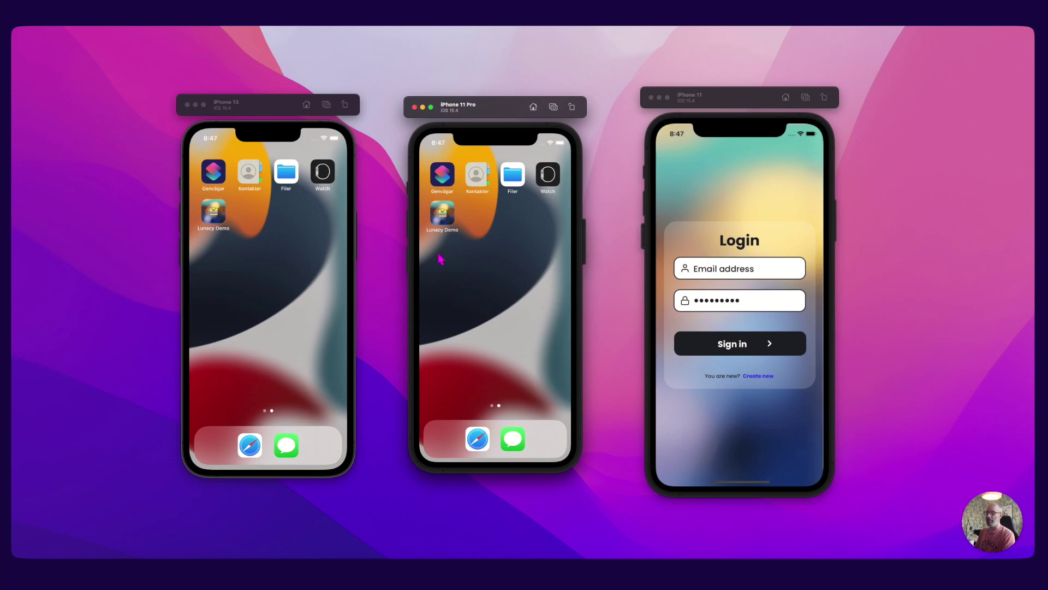
click(442, 213)
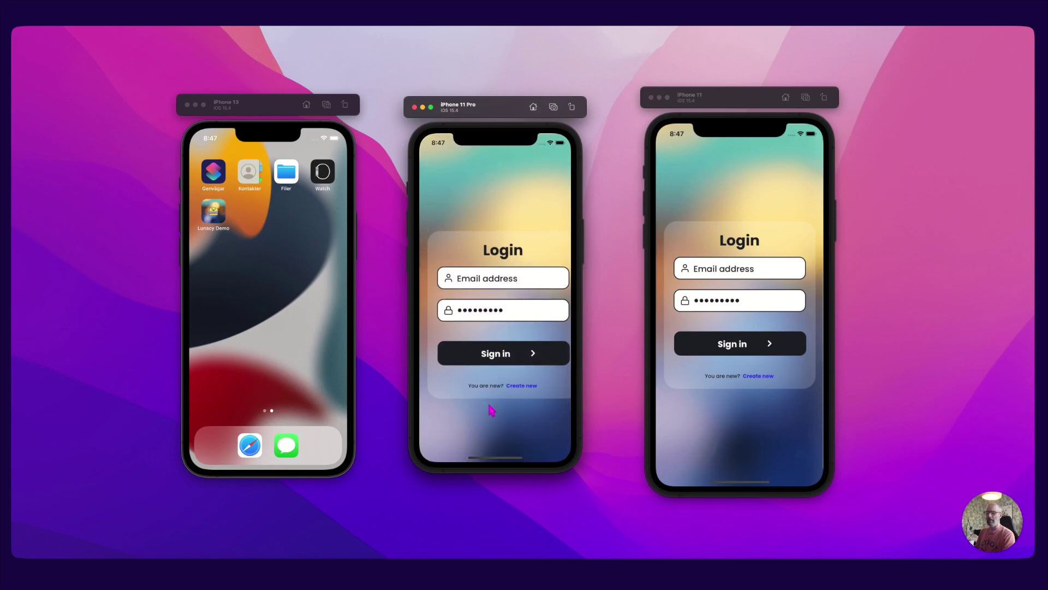
click(263, 108)
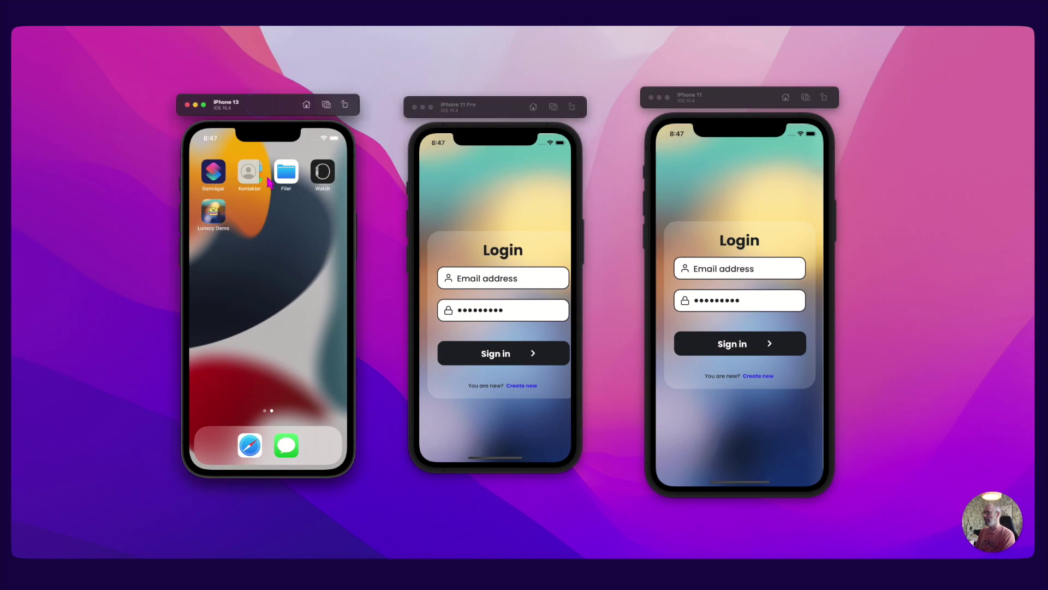
click(218, 216)
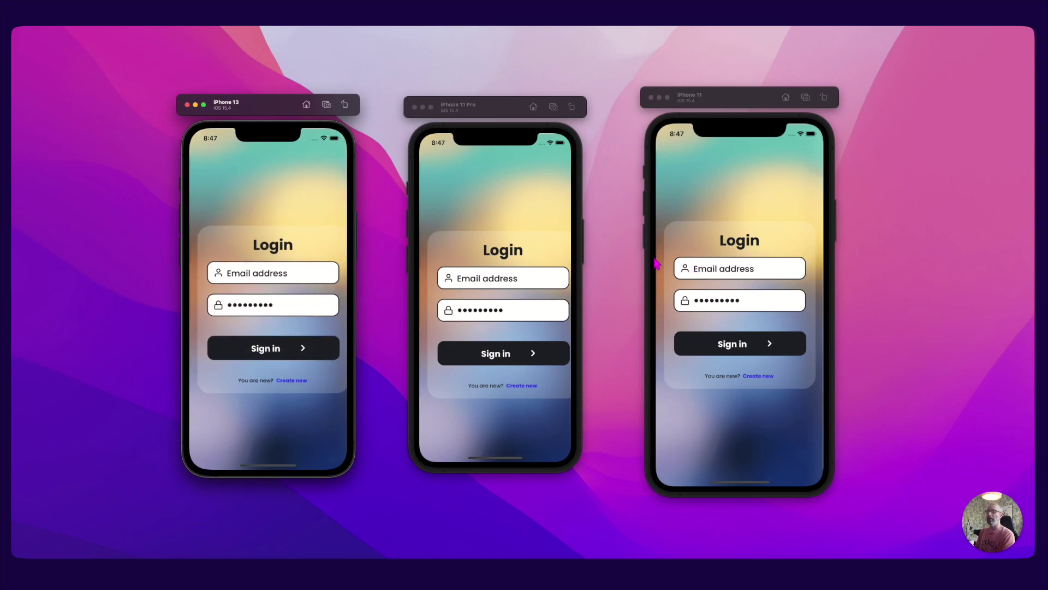
click(482, 112)
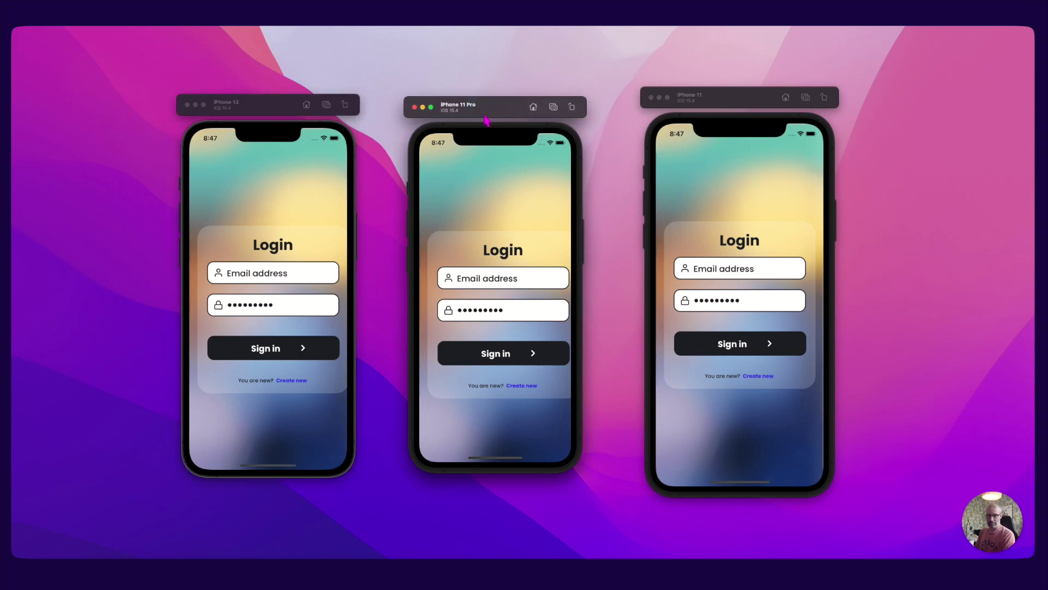
drag(490, 116, 485, 110)
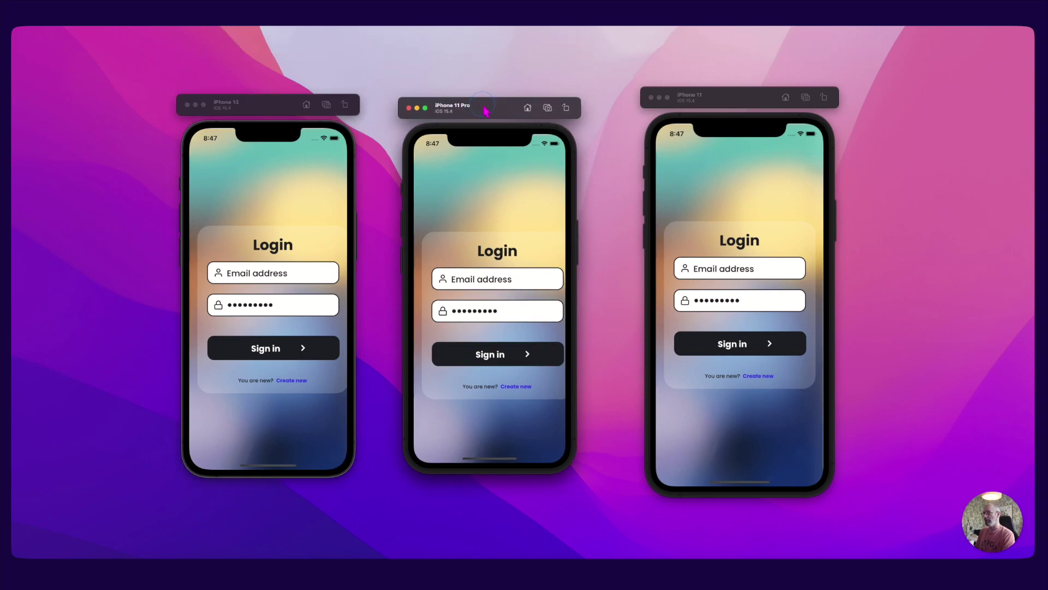
Switch to Lunacy, change the Login form group's prototype tag to prototype-fluid, and save the file
key(super+Tab)
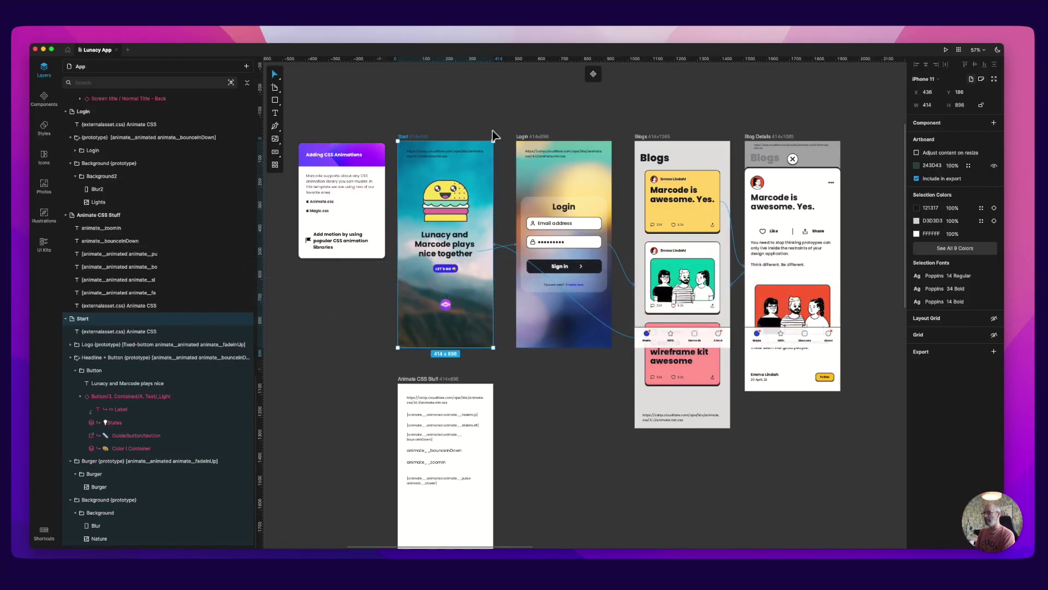
click(481, 121)
click(563, 210)
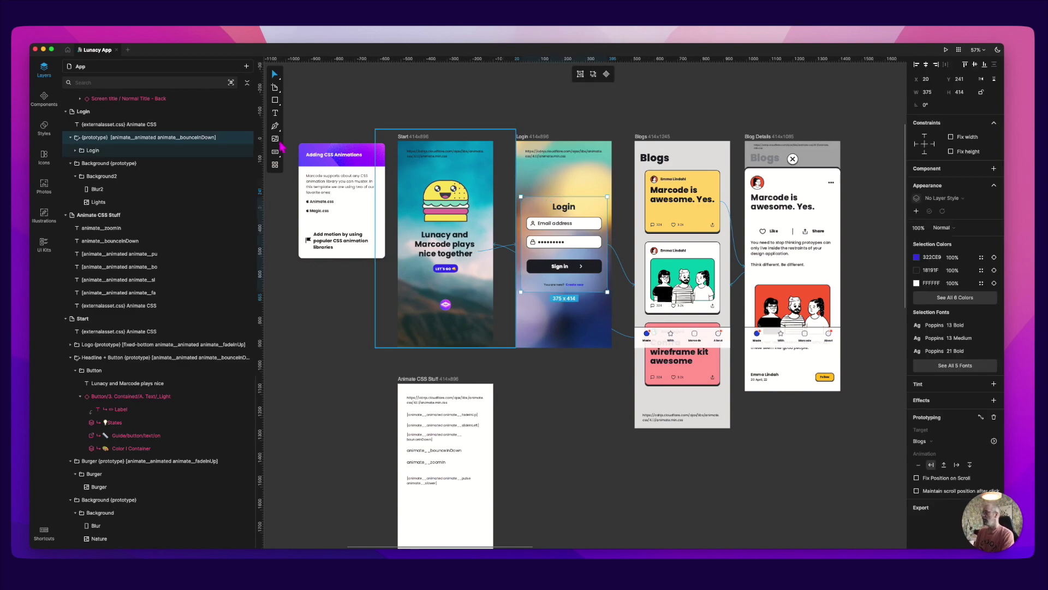
scroll(164, 142, up, 1)
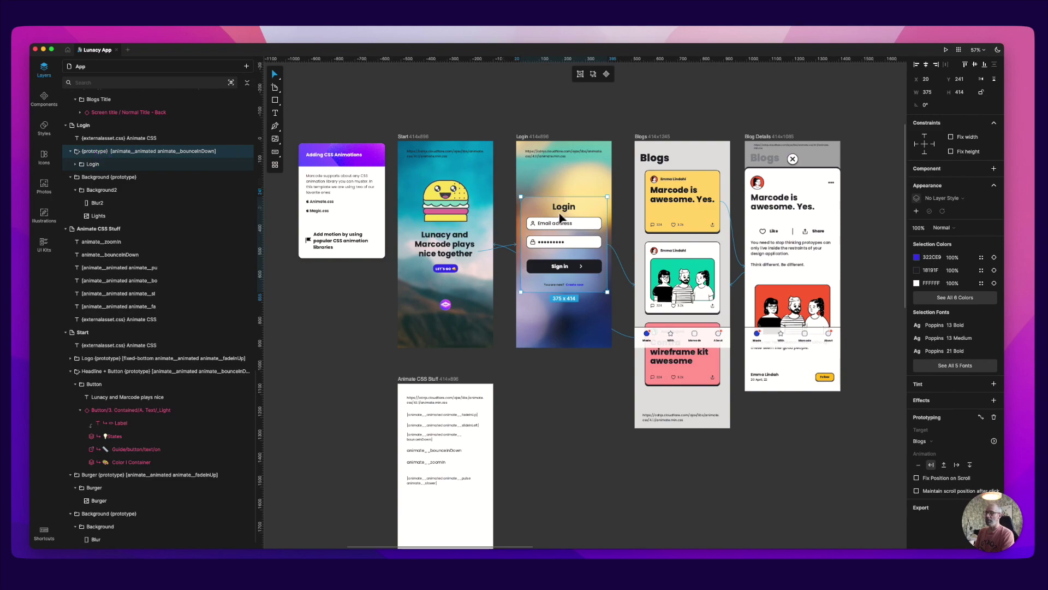
double_click(106, 155)
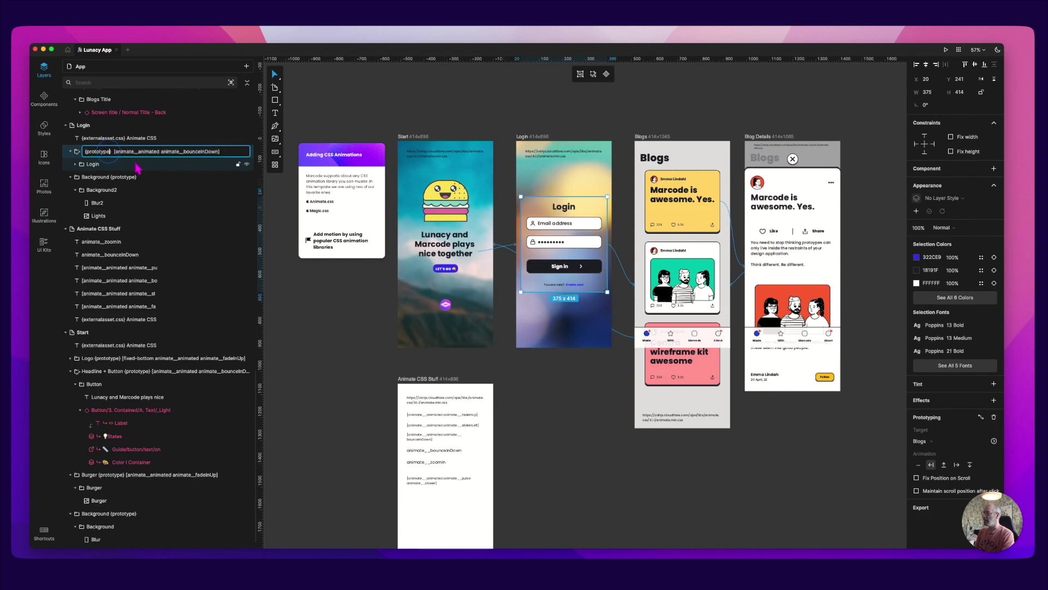
text(fluid)
key(Return)
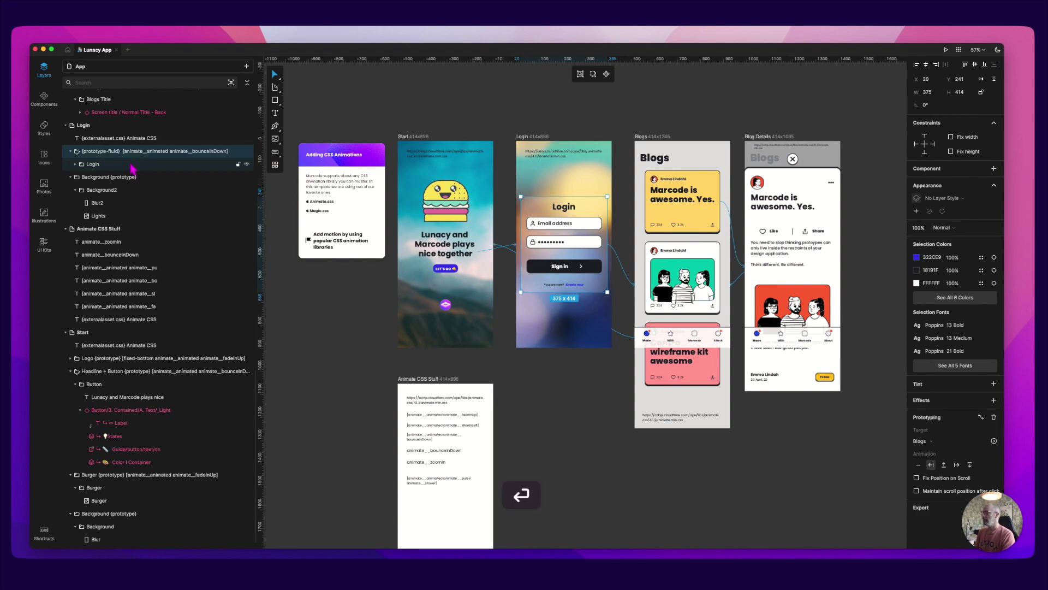
key(super)
key(super+s)
Switch to Marcode and walk the prototype from Blogs through Blog Details and back via Start to Login
key(super+Tab)
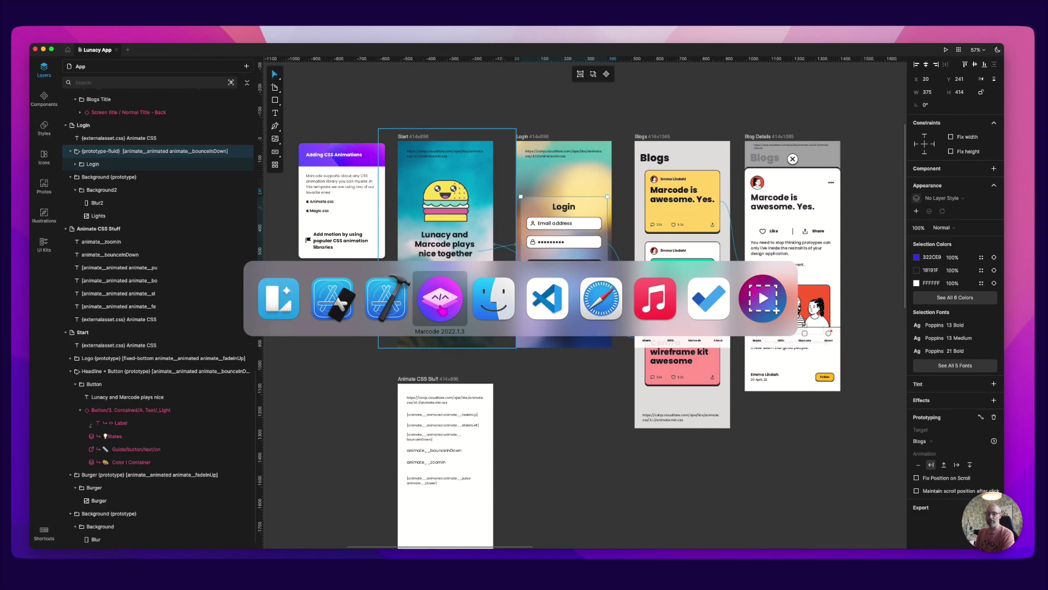
click(440, 298)
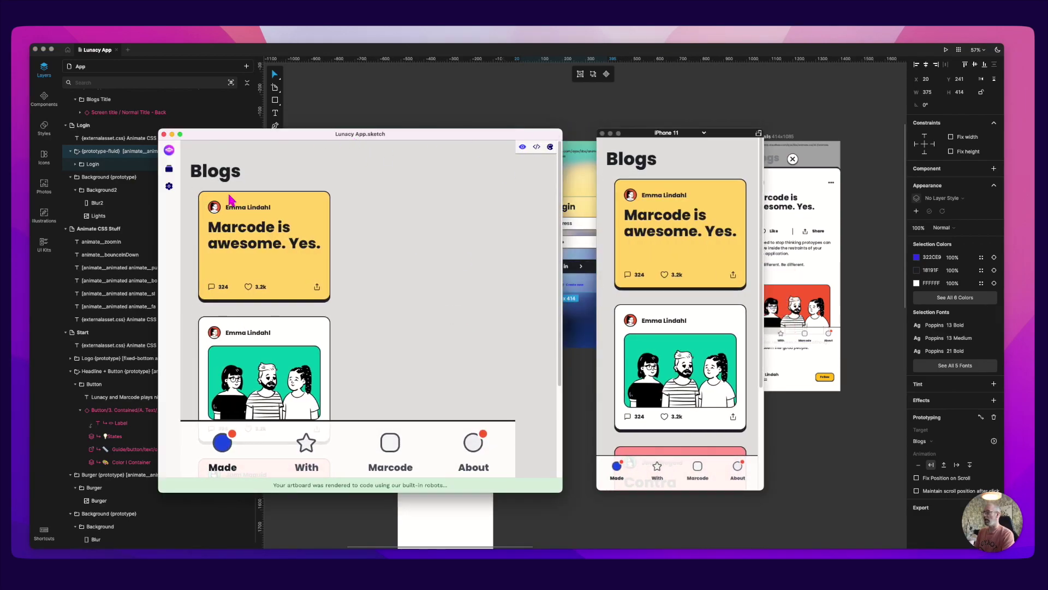
click(237, 243)
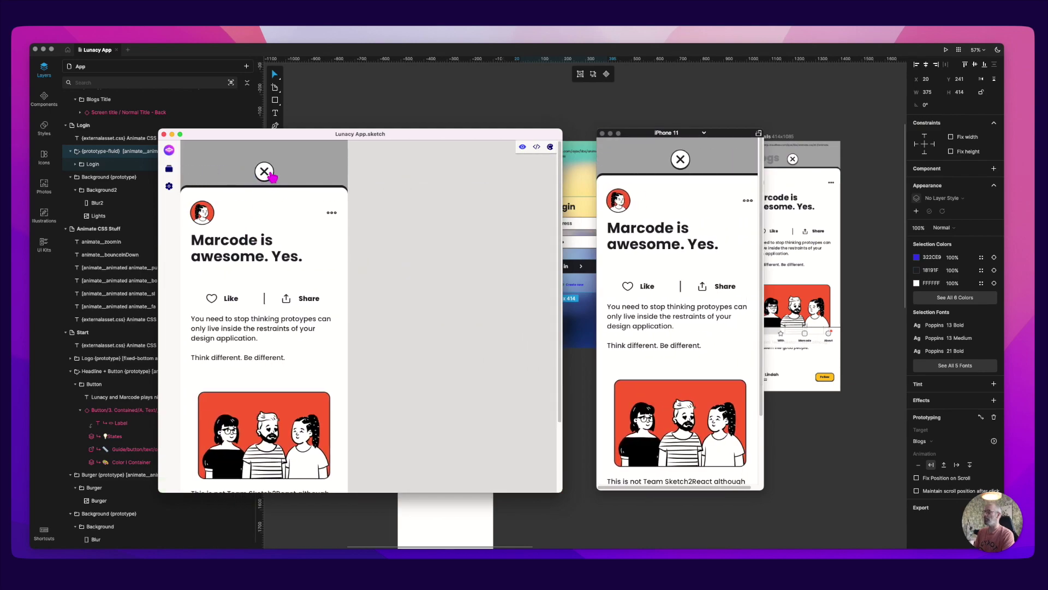
click(267, 170)
click(221, 440)
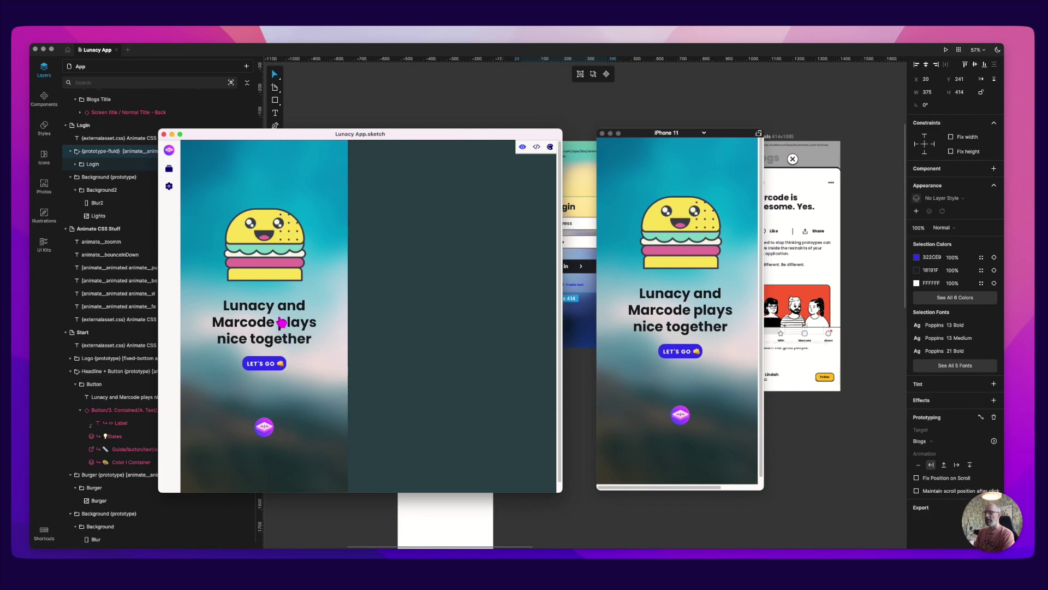
click(281, 322)
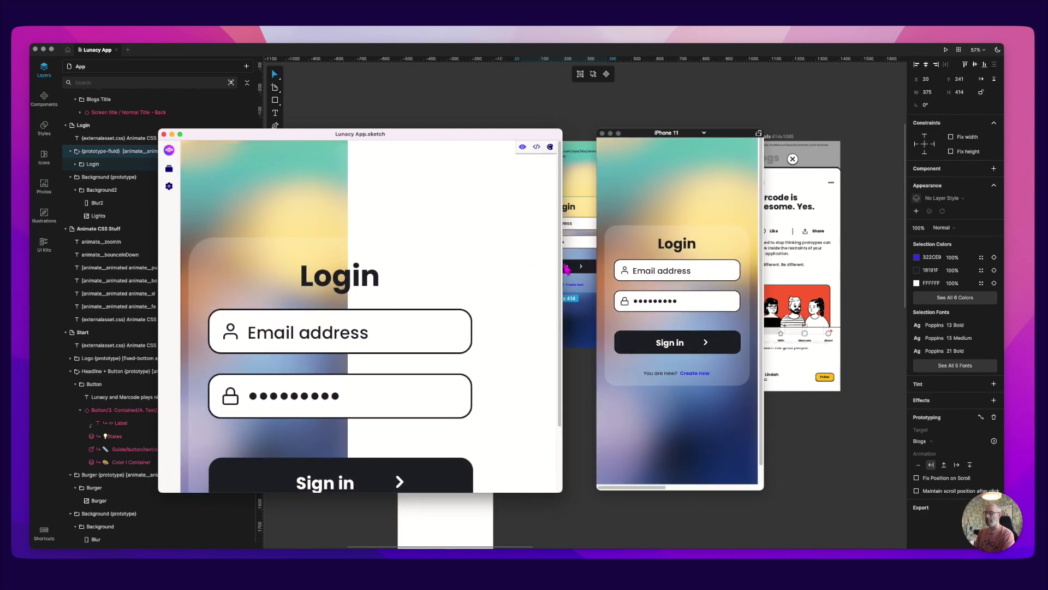
Narrow the main Marcode preview window to phone width and compare its Login screen with the simulators
drag(564, 268, 352, 264)
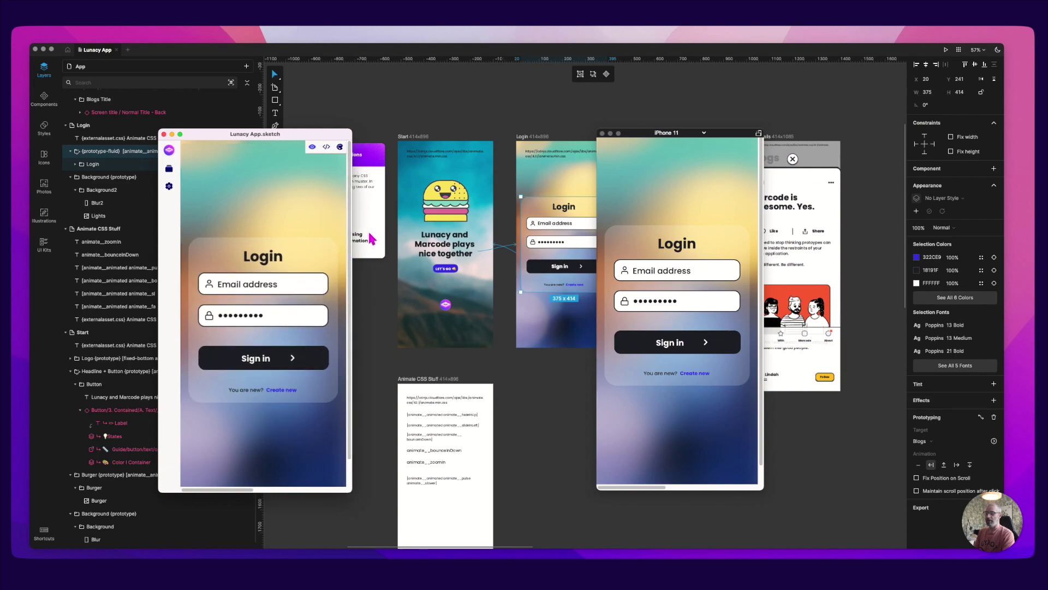
click(711, 209)
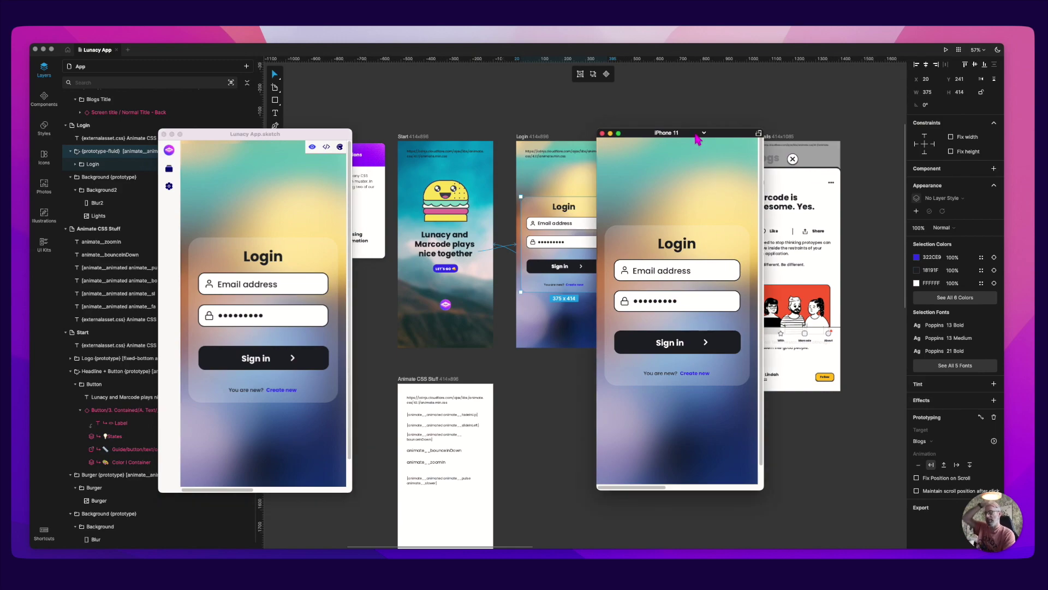
key(super)
key(super+Tab)
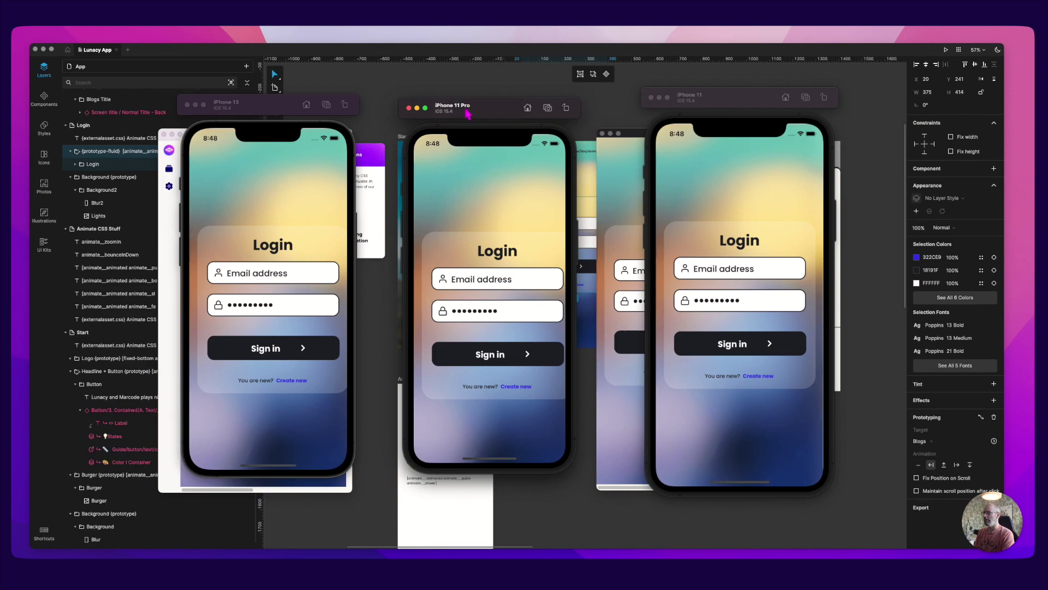
key(super+Tab)
Preview the Login screen with the iPhone 13 device preset, then set the device preview to iPhone 11 Pro Max
click(677, 133)
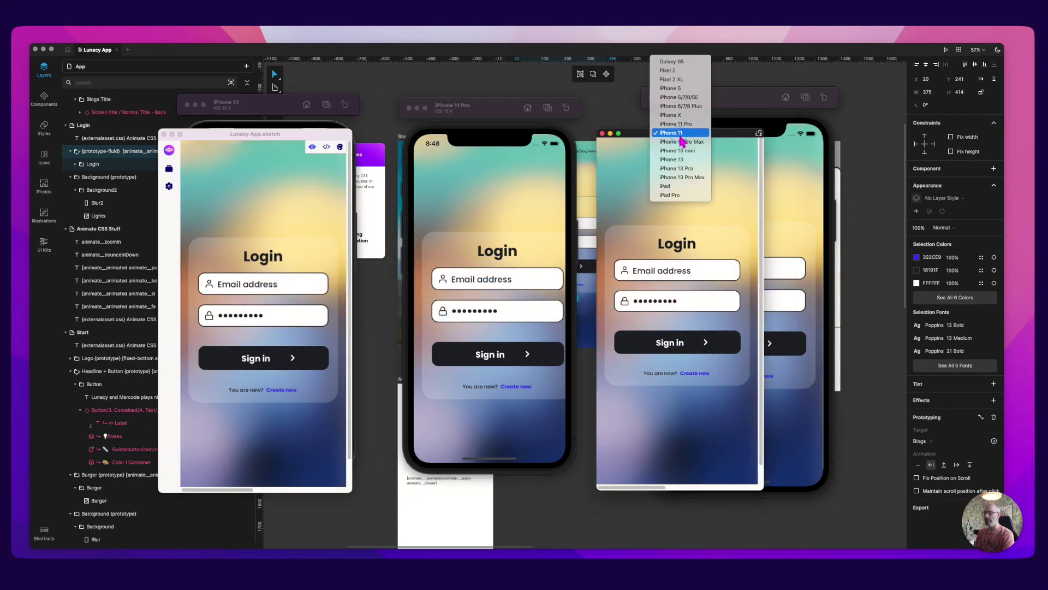
click(684, 143)
click(682, 135)
click(683, 151)
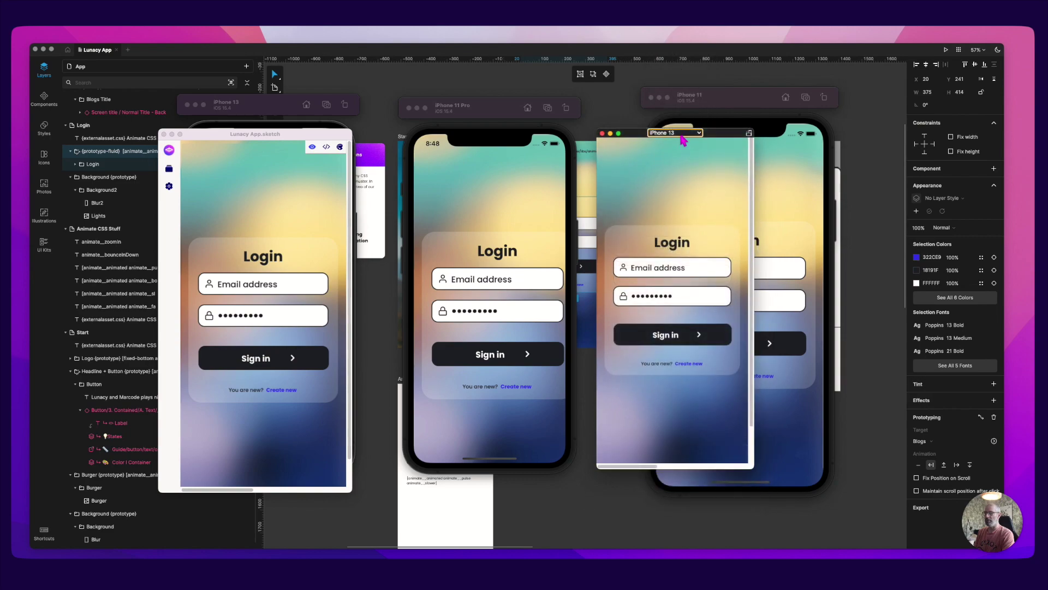
click(679, 133)
click(683, 117)
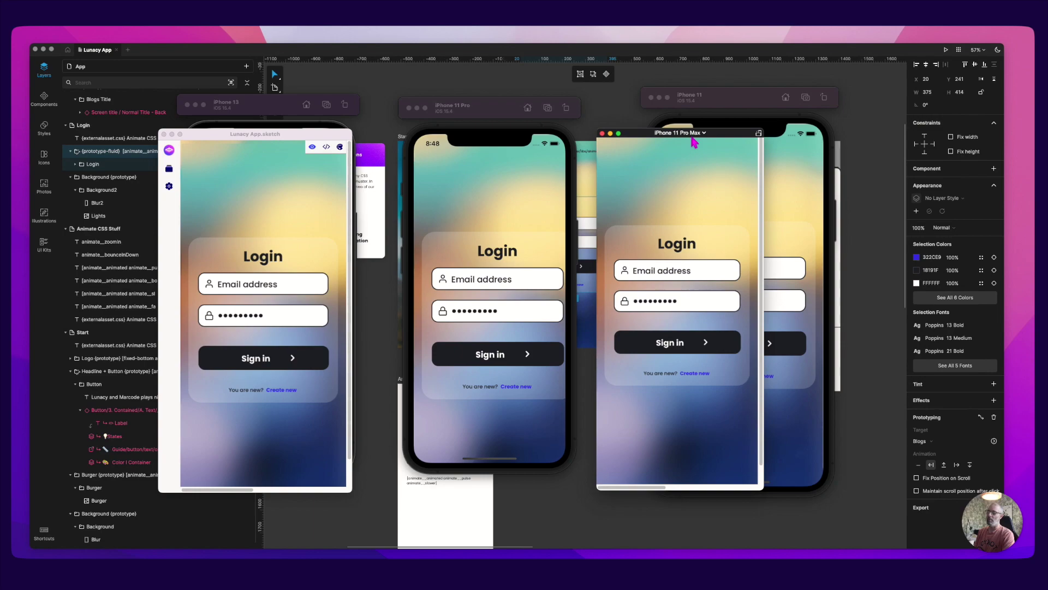
Compare Login between the simulators and Marcode, clear the selection in Lunacy, and shift the iPhone 11 Pro Max preview window slightly
key(super+Tab)
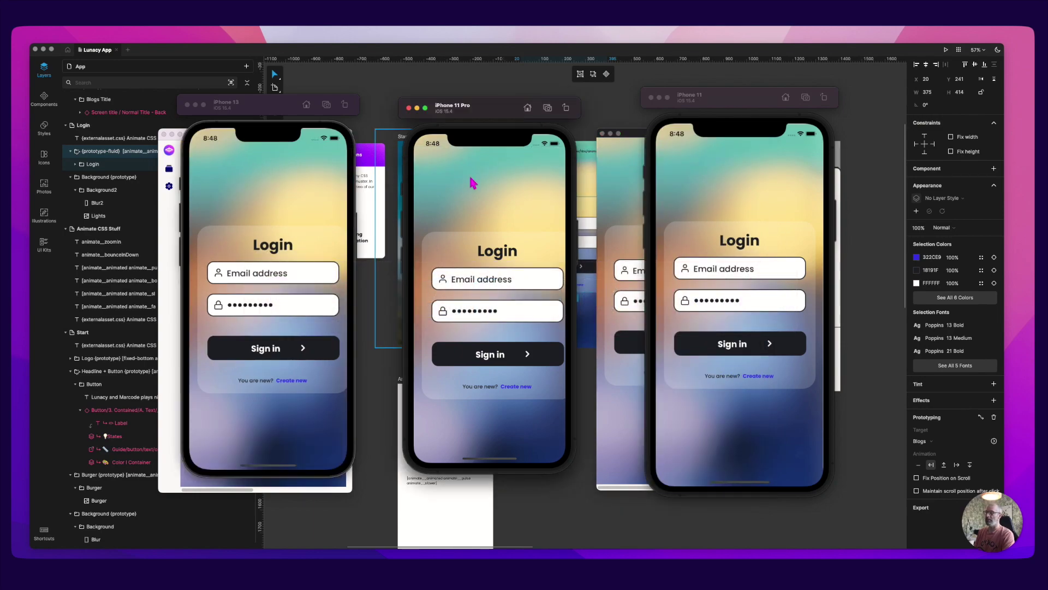
key(super+Tab)
click(487, 83)
key(super+Tab)
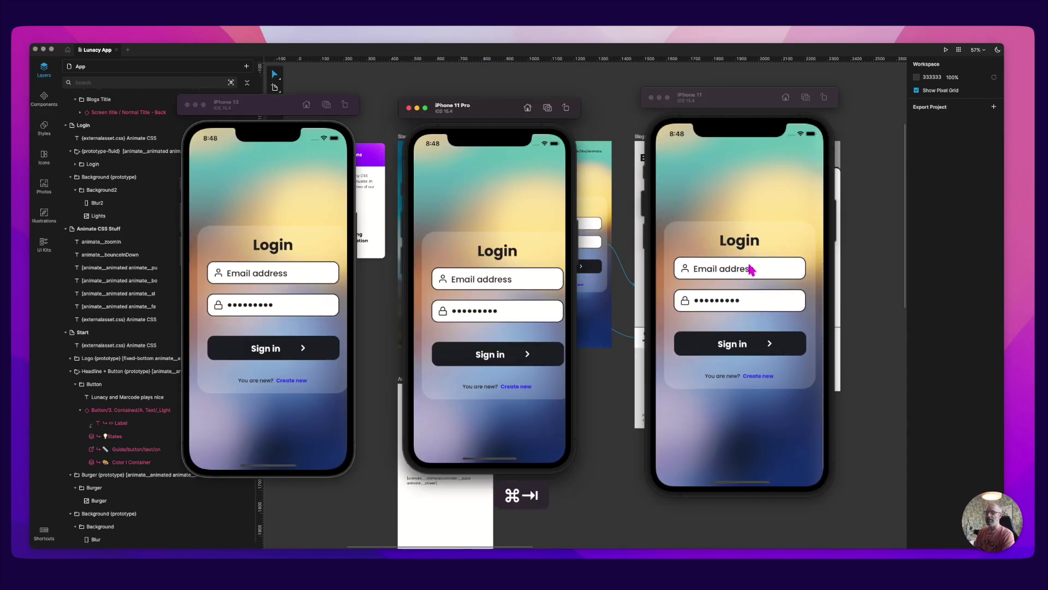
key(super+Tab)
drag(643, 137, 663, 141)
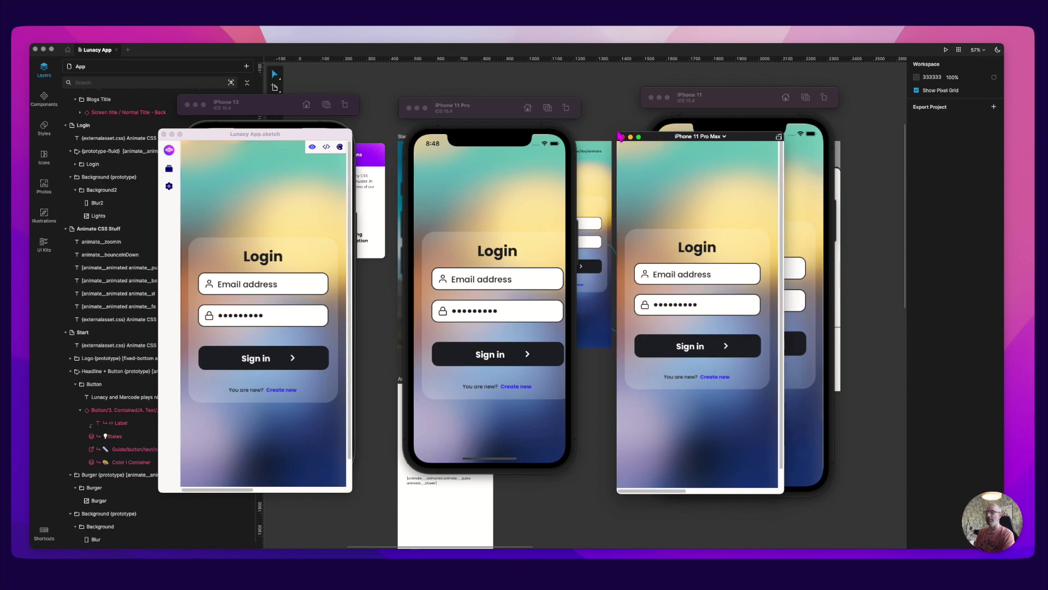
Return to Lunacy and inspect the Burger group and the Headline + Button group on the Start artboard
click(610, 113)
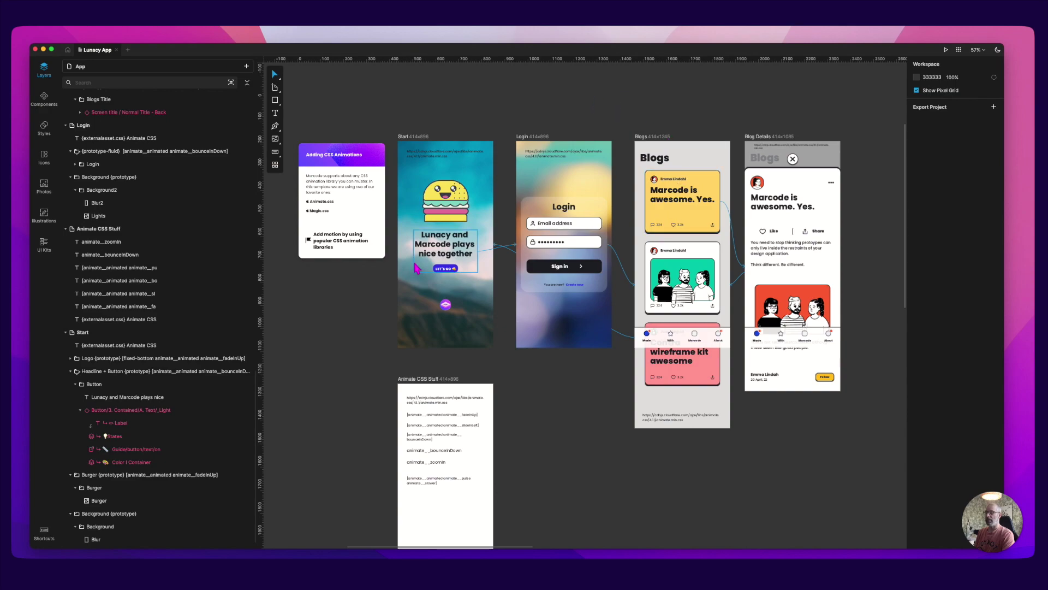
click(445, 210)
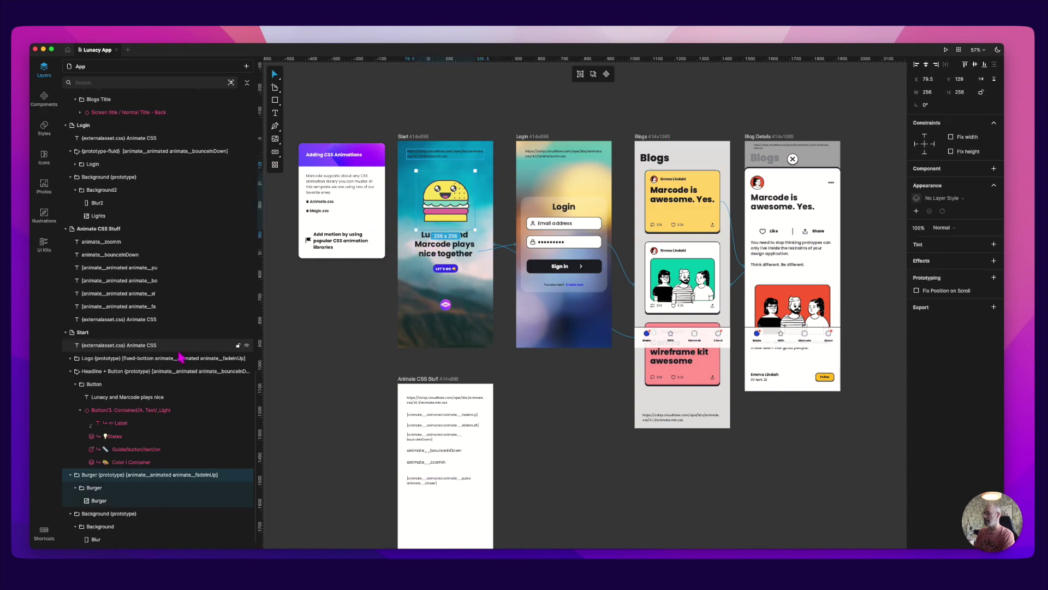
click(424, 267)
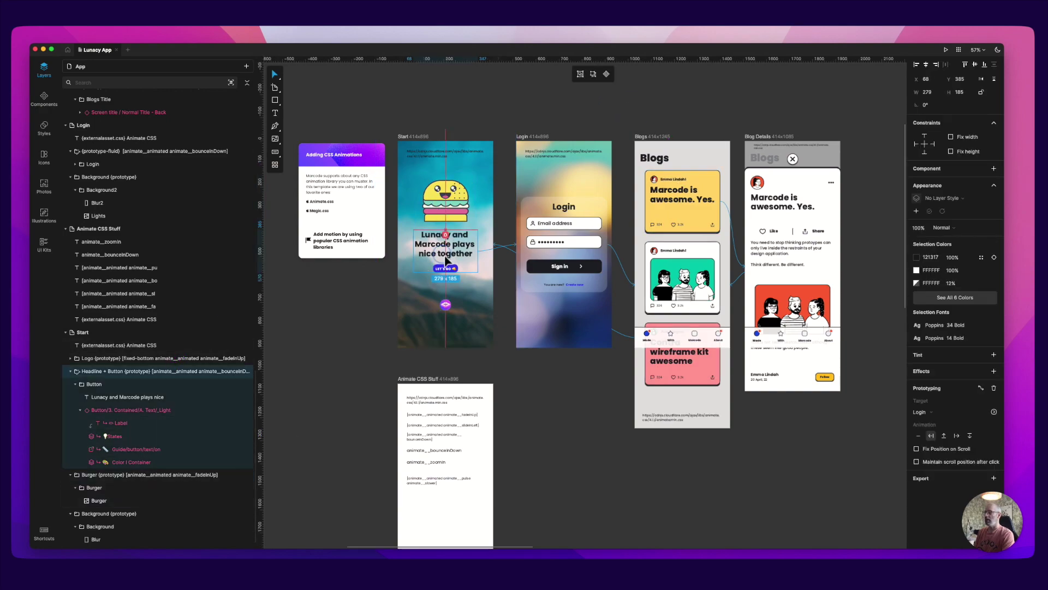
Switch to Marcode, render the Start artboard from the explorer, and bring the iPhone 11 preview into focus
key(super+Tab)
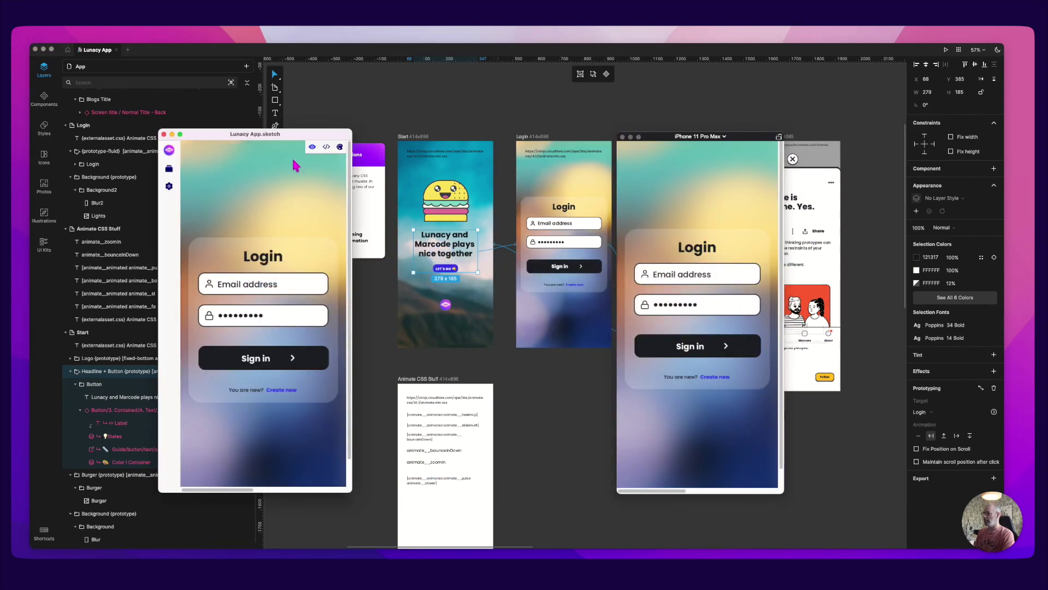
click(169, 169)
click(212, 176)
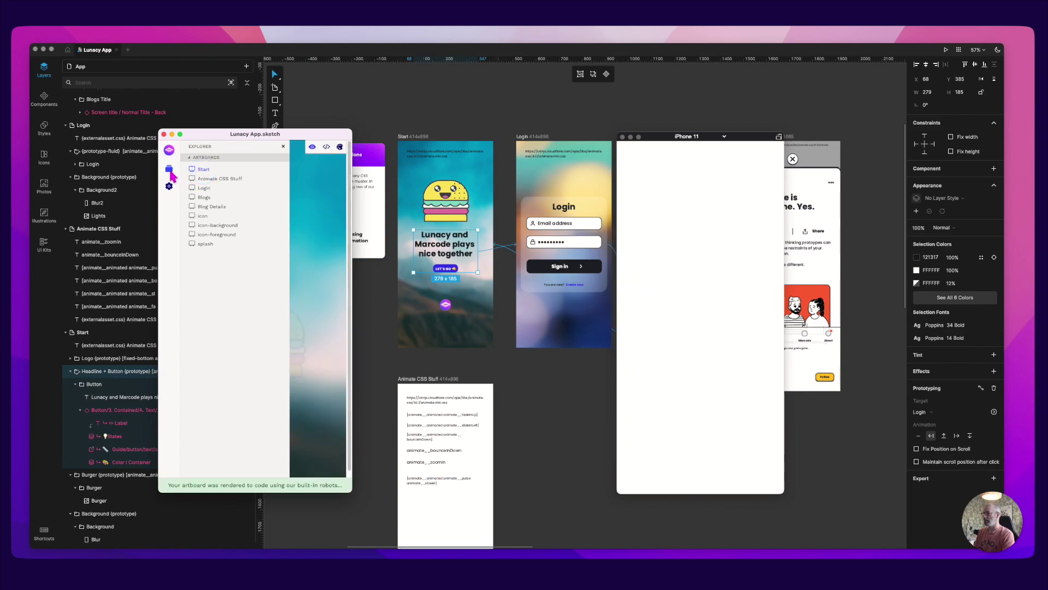
click(693, 180)
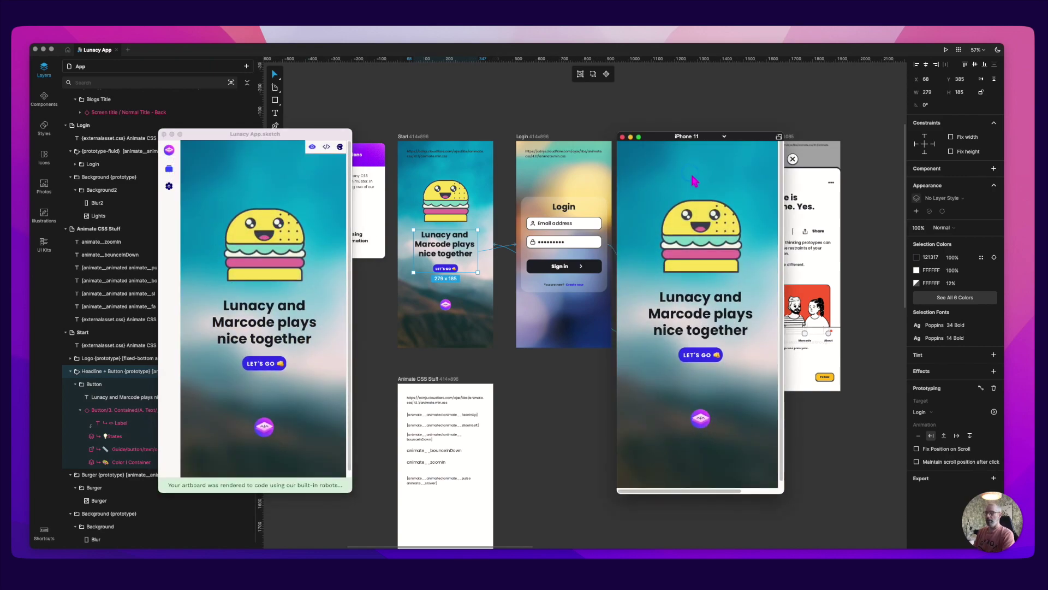
Preview the Start screen with several iPhone presets, including iPhone 13 mini and iPhone 11 Pro Max, ending on iPhone 13
click(701, 136)
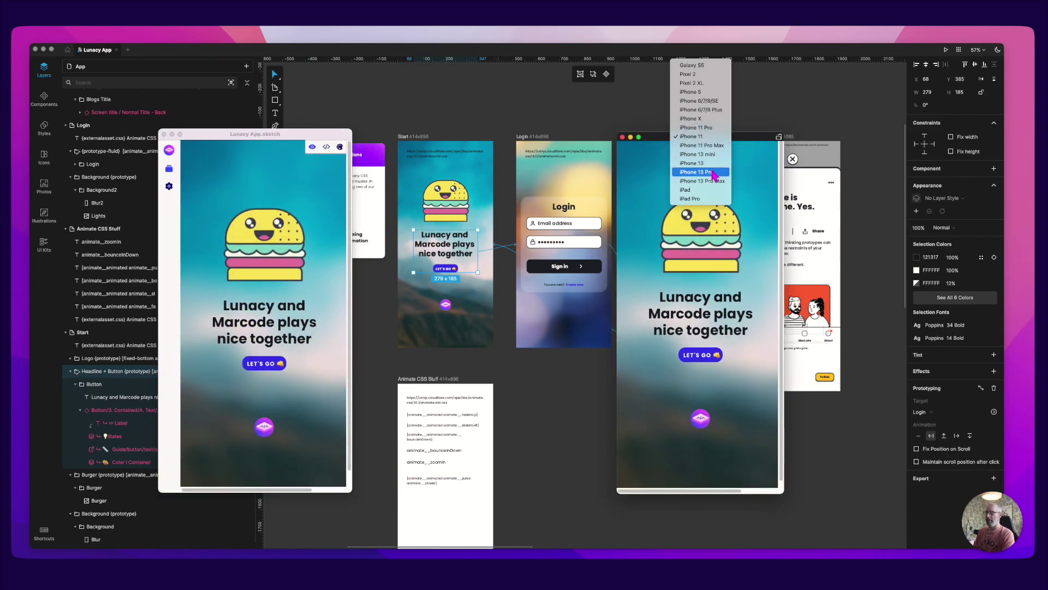
click(709, 146)
click(710, 137)
click(711, 146)
click(710, 136)
click(707, 137)
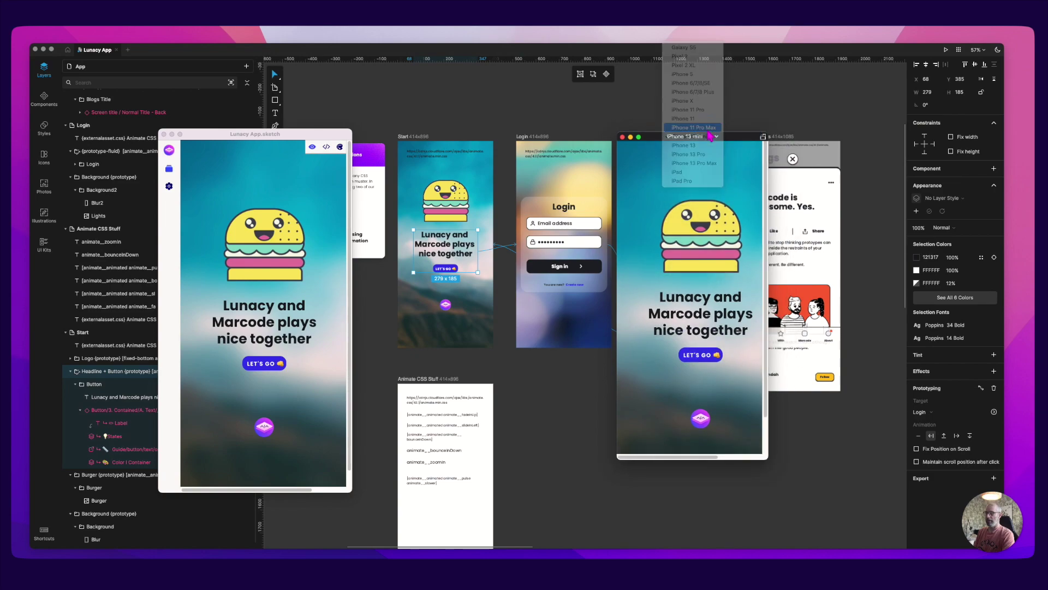
click(710, 137)
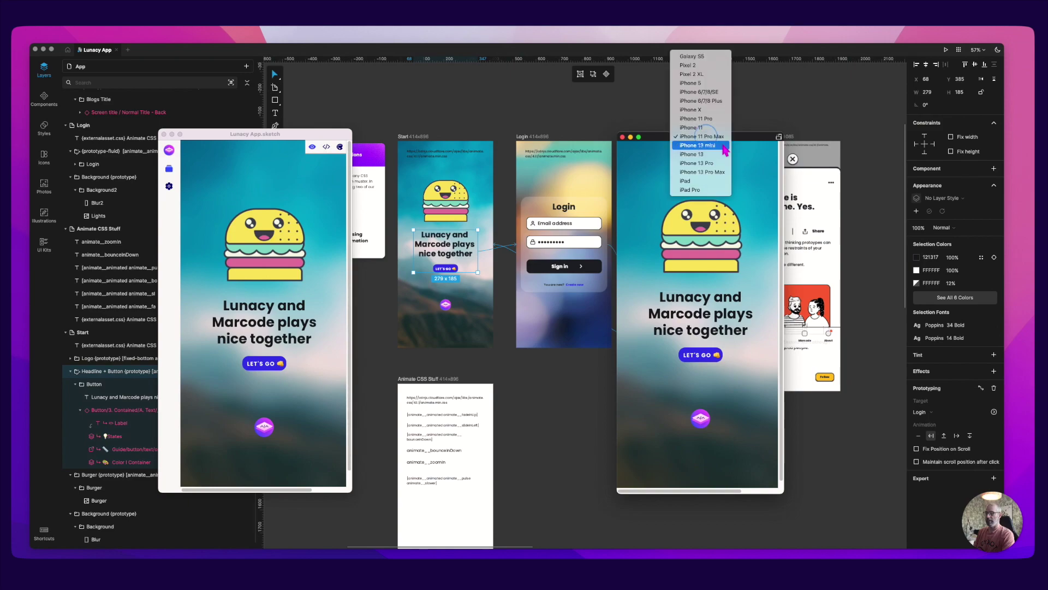
click(705, 155)
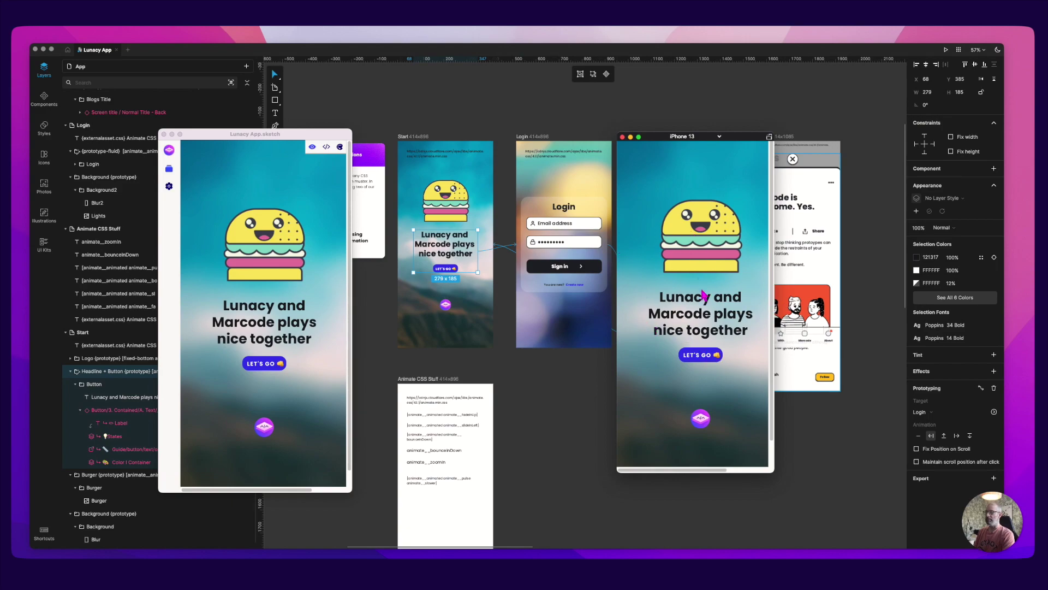
Return to Lunacy and collapse the Burger and Headline + Button groups of the Start artboard
click(541, 103)
click(430, 218)
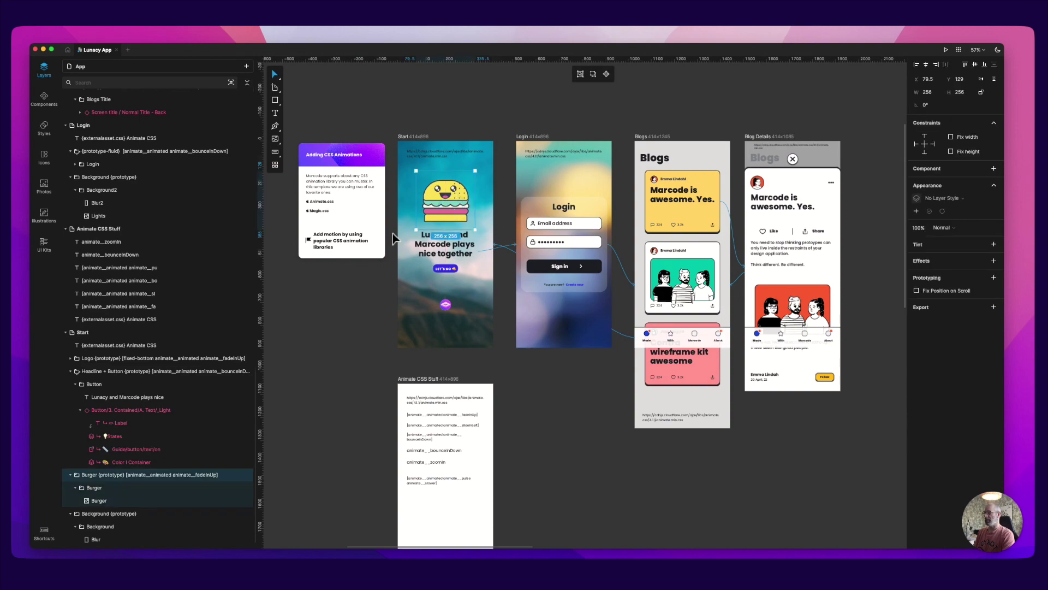
scroll(175, 350, down, 1)
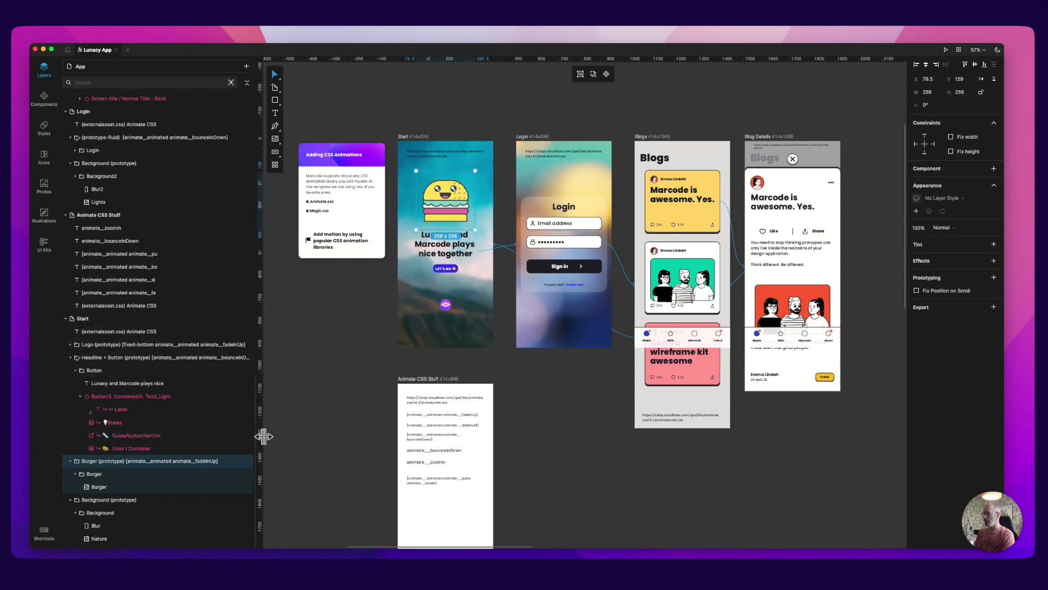
click(71, 461)
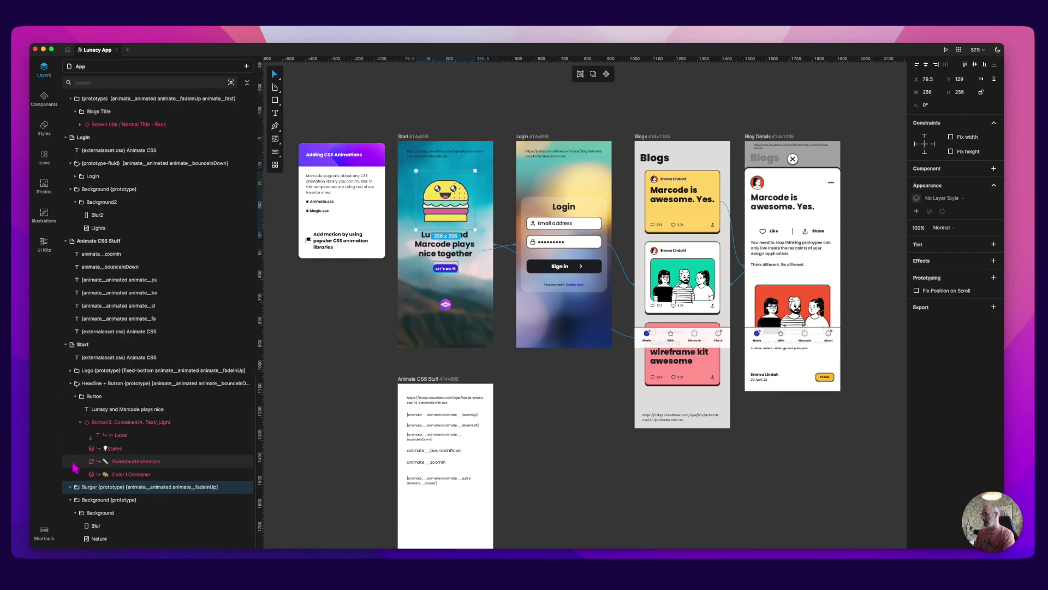
click(70, 383)
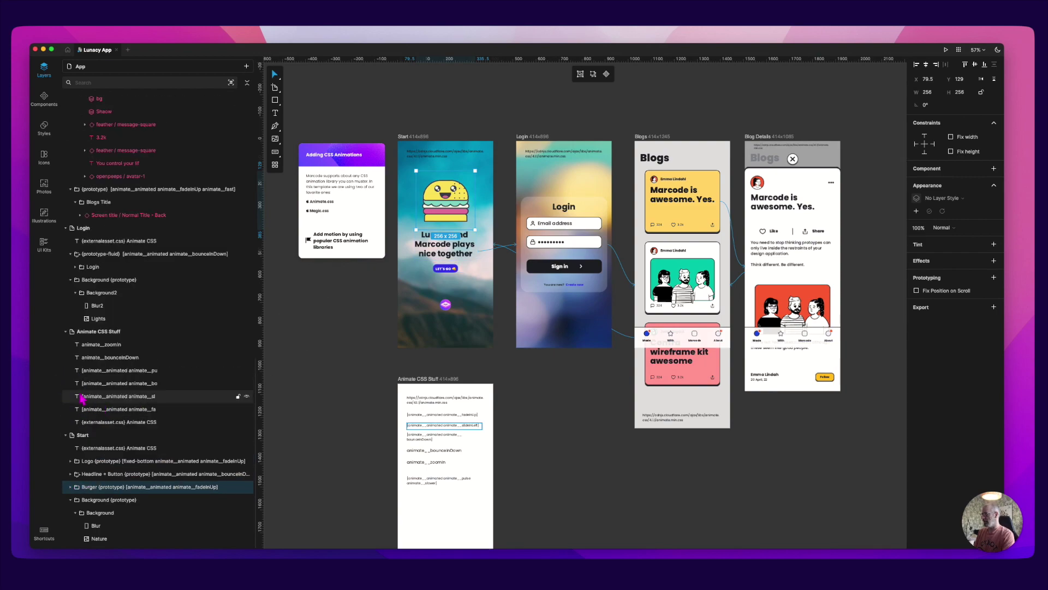
click(112, 475)
click(117, 487)
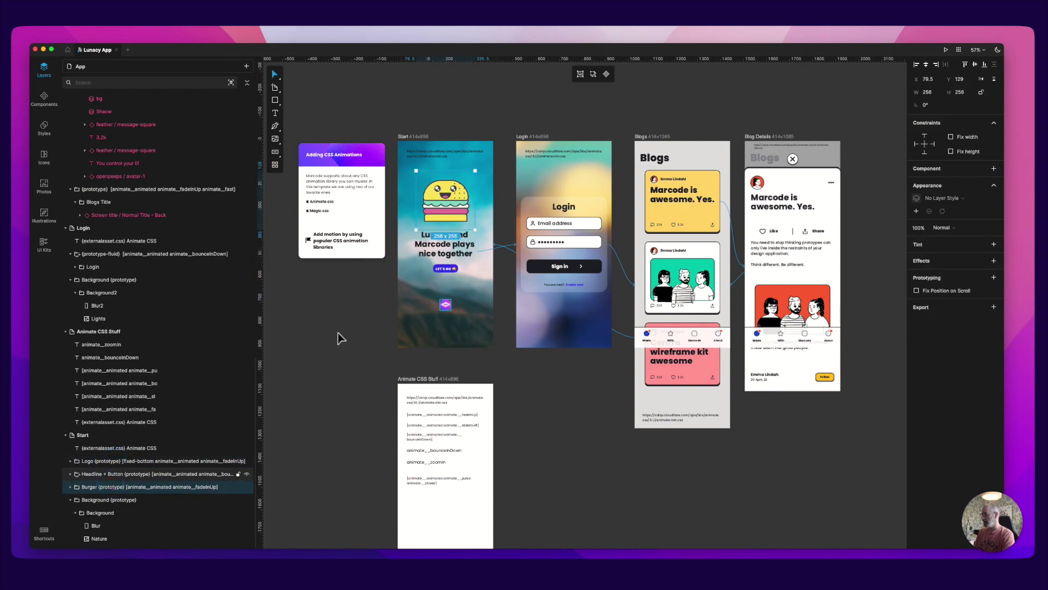
Examine the nesting of the Headline + Button group on Start, collapsing its inner Button group and the group itself
scroll(447, 254, up, 6)
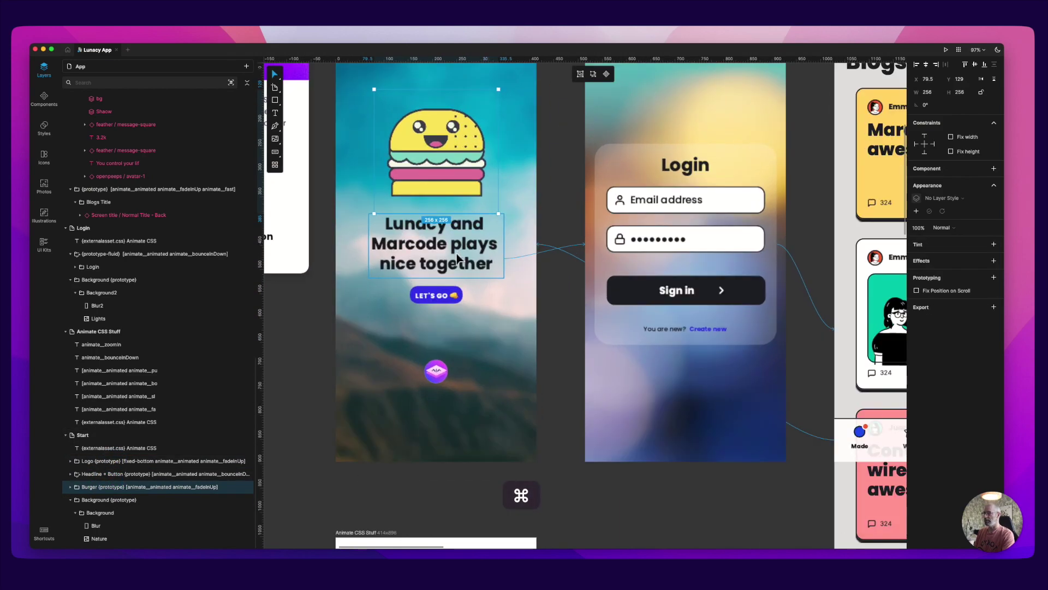
scroll(472, 223, up, 1)
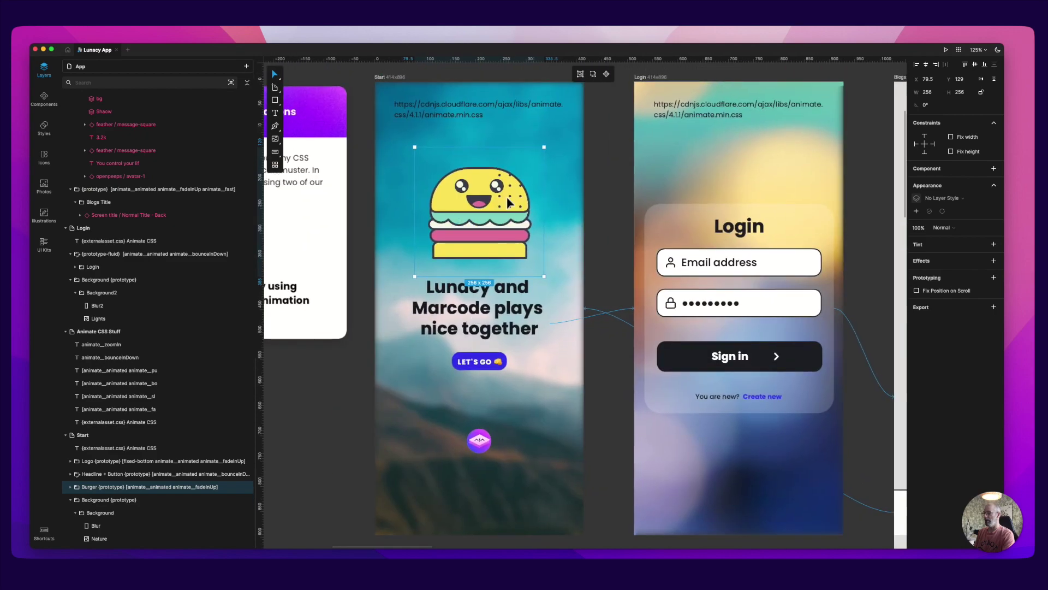
click(476, 334)
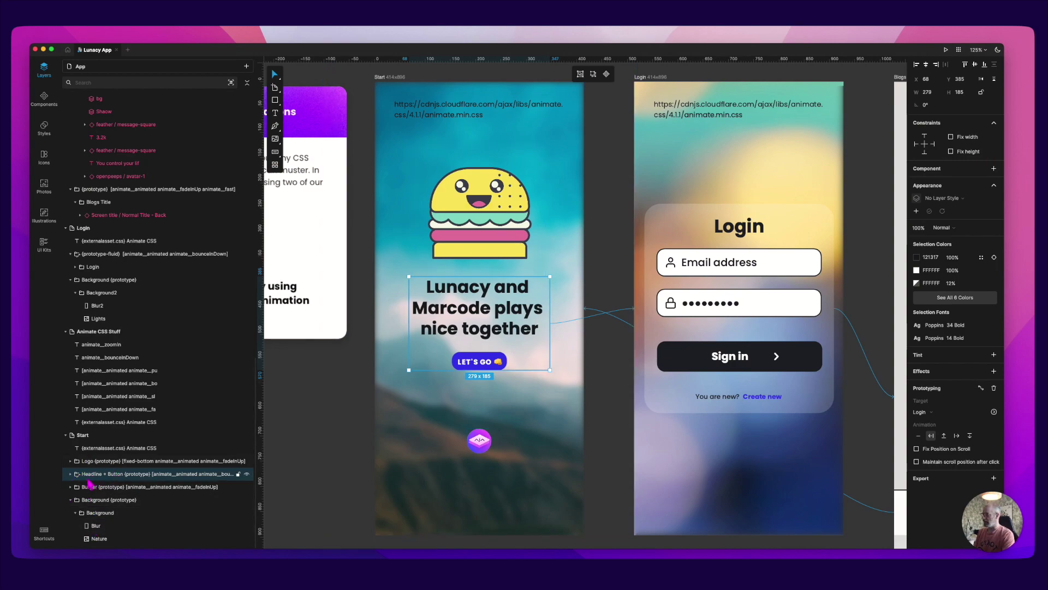
click(71, 474)
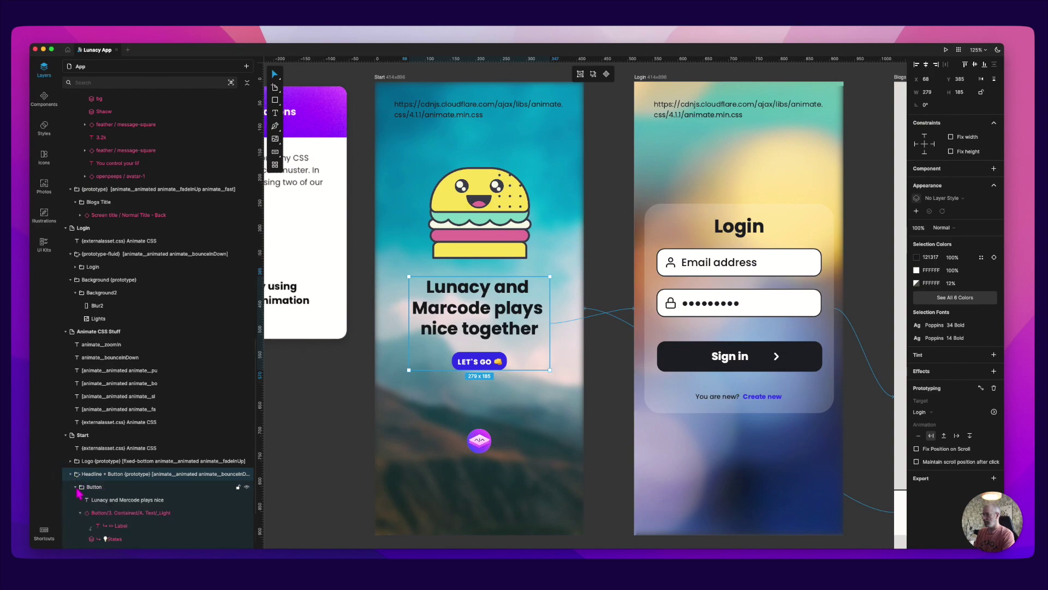
click(75, 486)
click(99, 486)
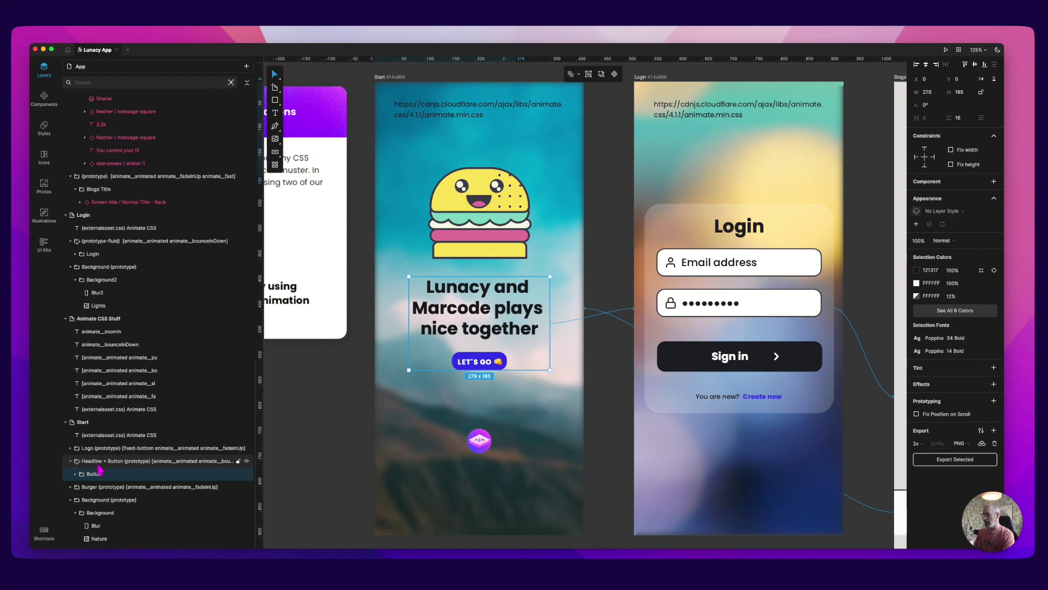
click(135, 463)
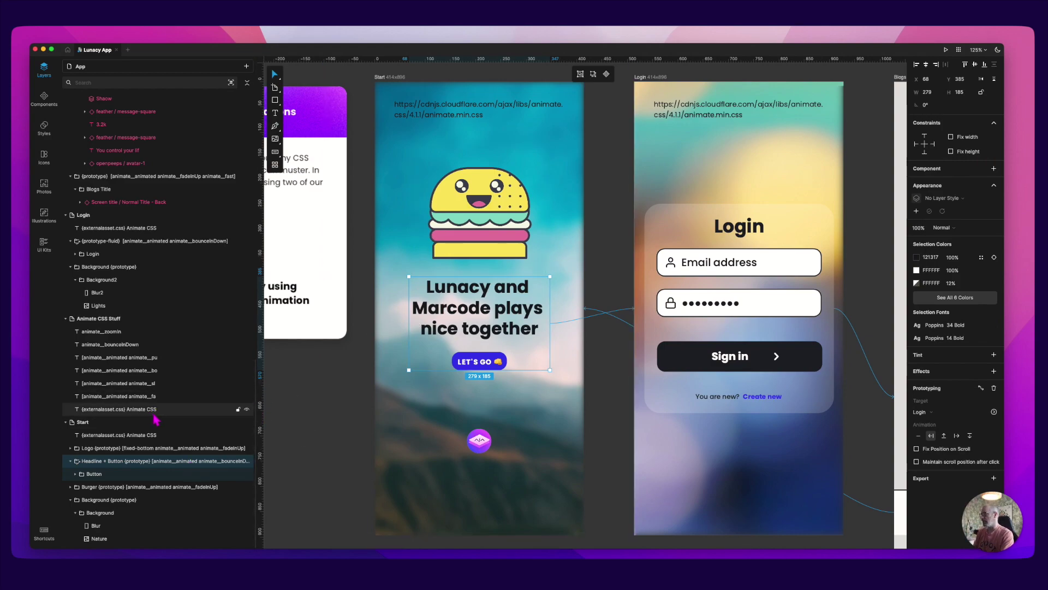
double_click(129, 462)
click(77, 463)
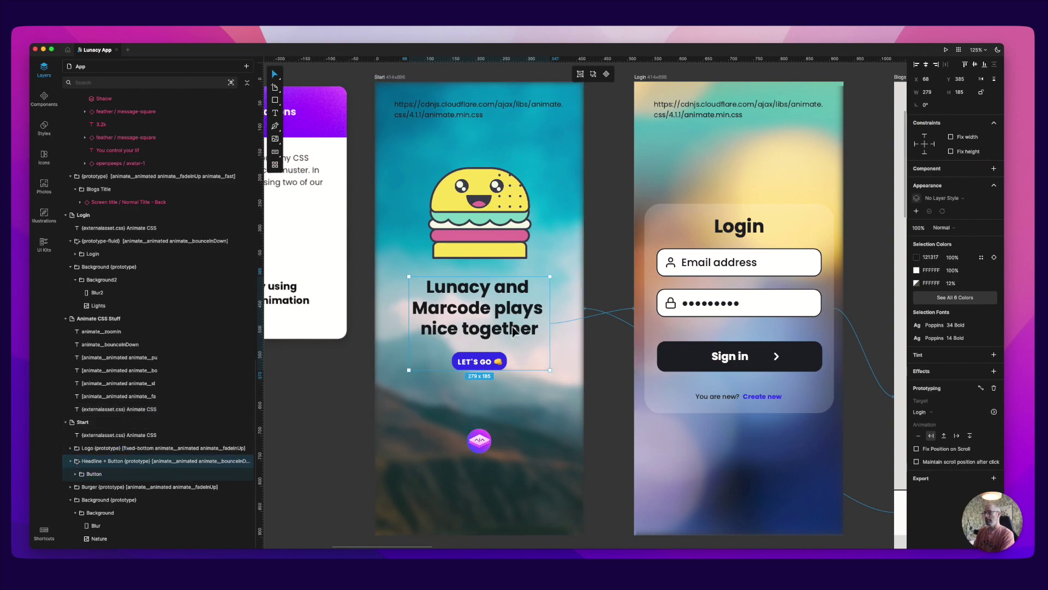
click(70, 461)
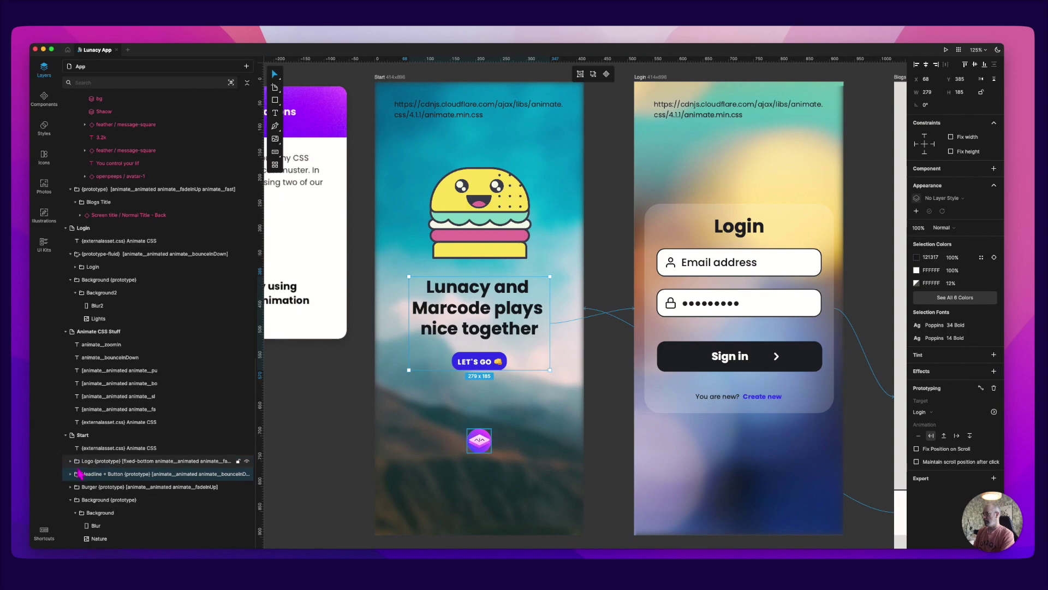
Change the Burger group's (prototype) tag to (prototype-fluid) in its layer name, keeping the animation classes
click(466, 216)
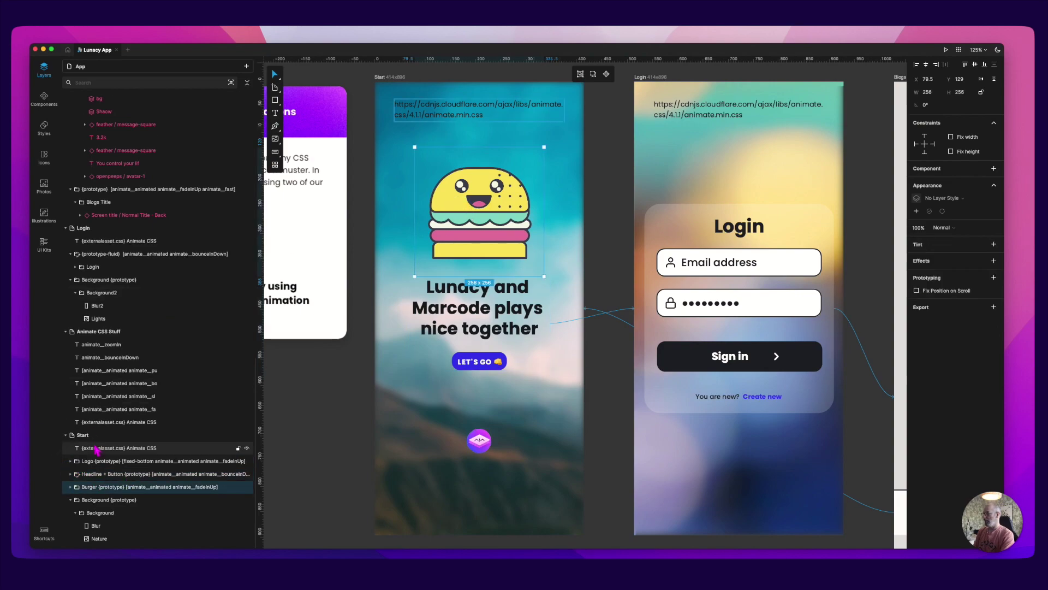
double_click(125, 488)
click(127, 487)
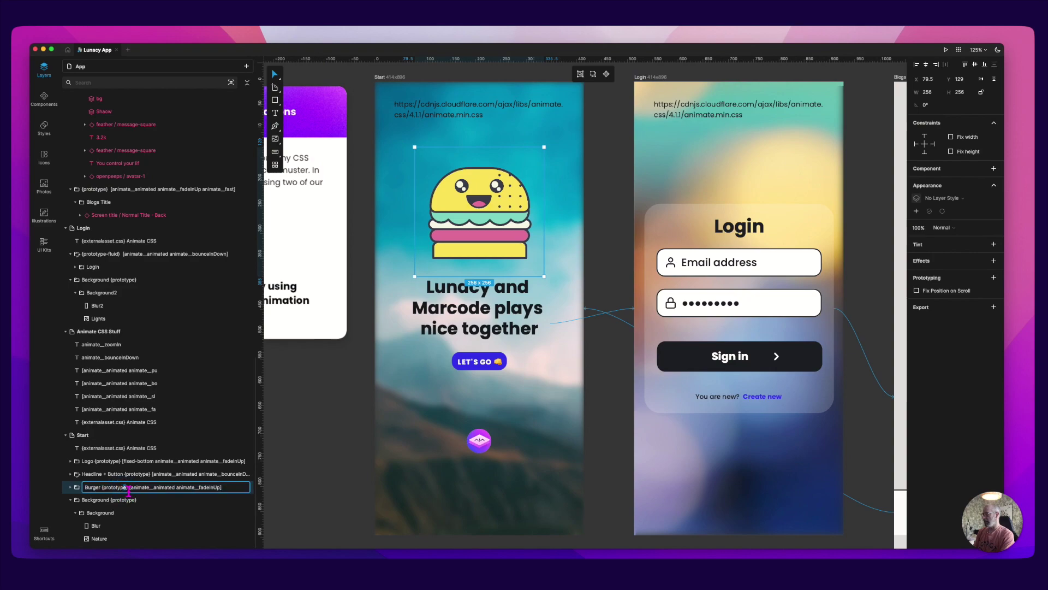
text(-)
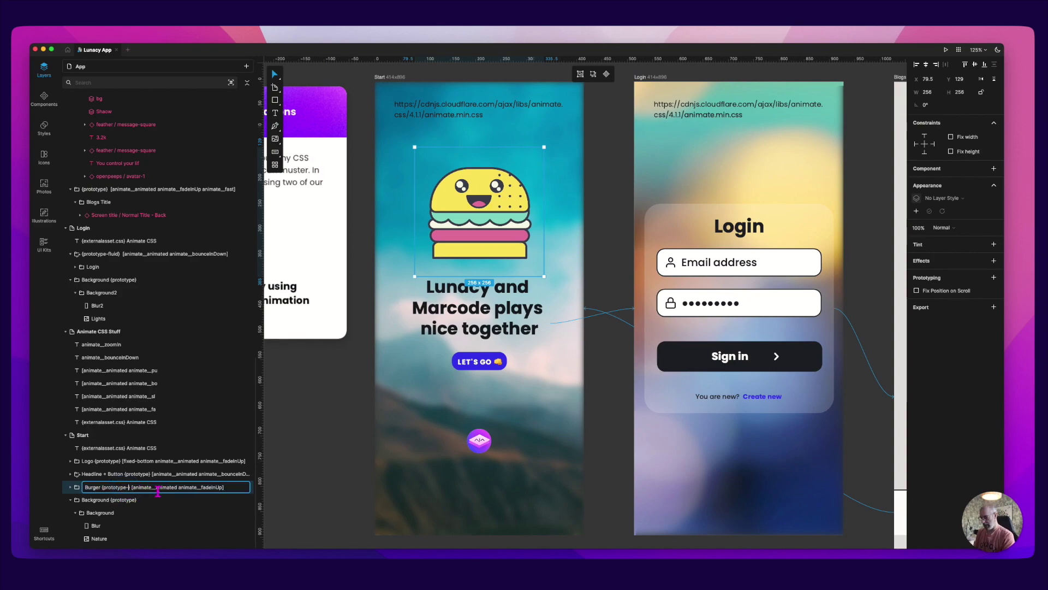
text(fluid)
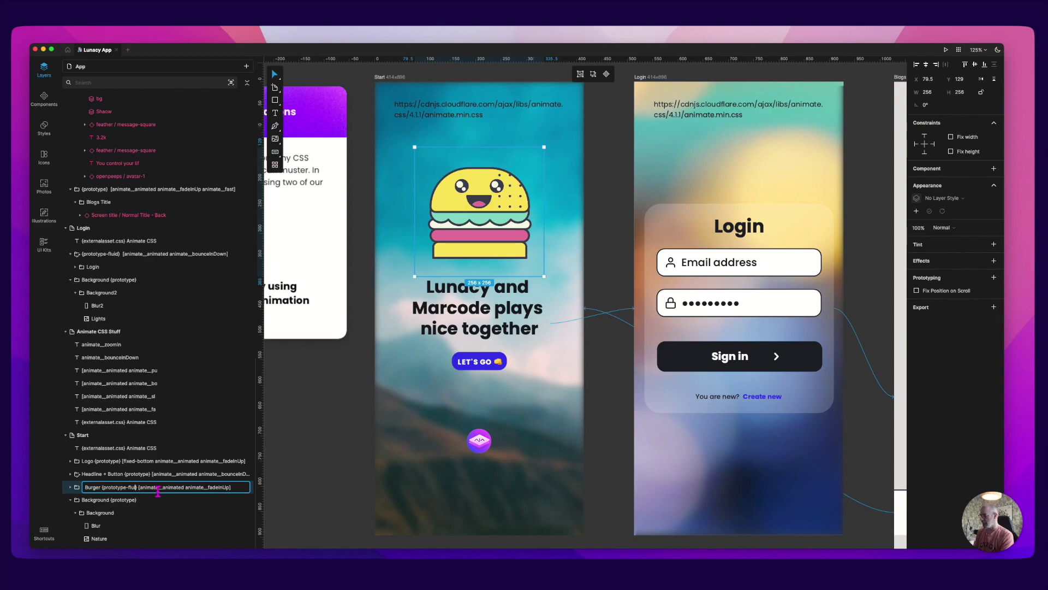
key(Return)
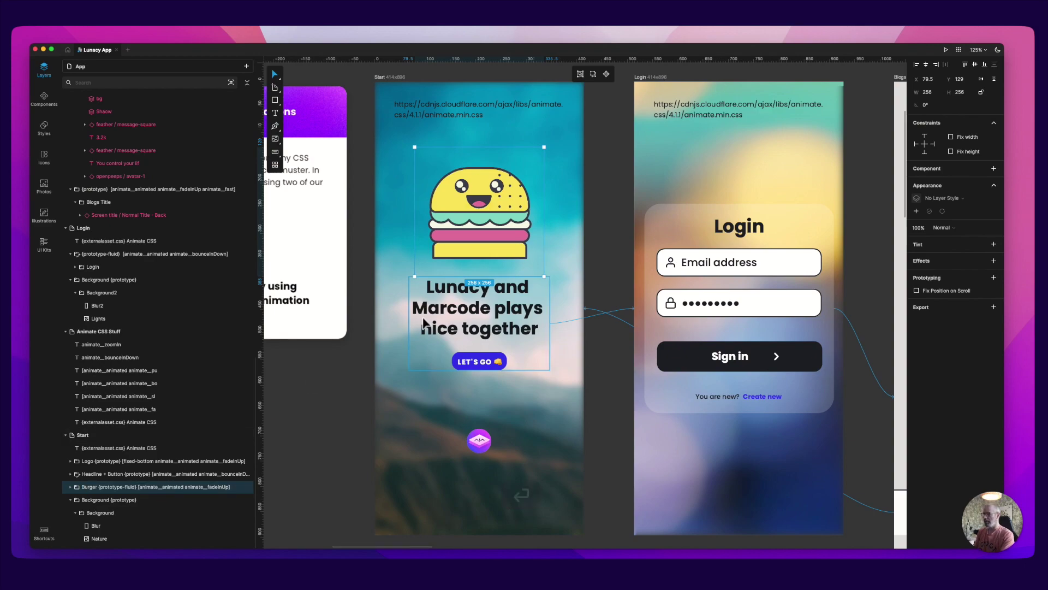
Change the Headline + Button group's (prototype) tag to (prototype-fluid), clear the selection and save the document
click(126, 474)
double_click(151, 474)
click(146, 478)
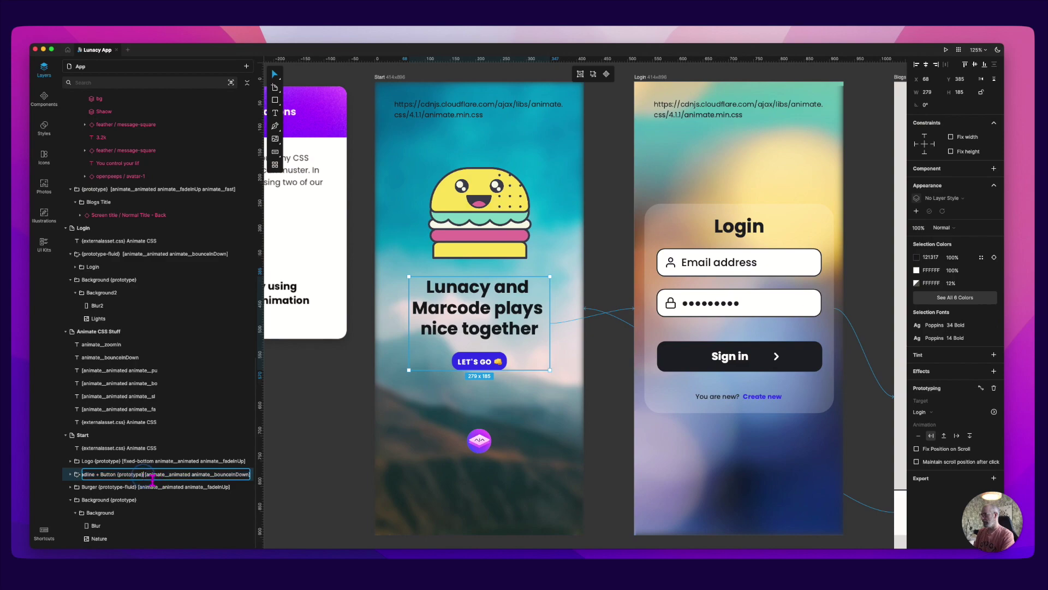
text(-fluid)
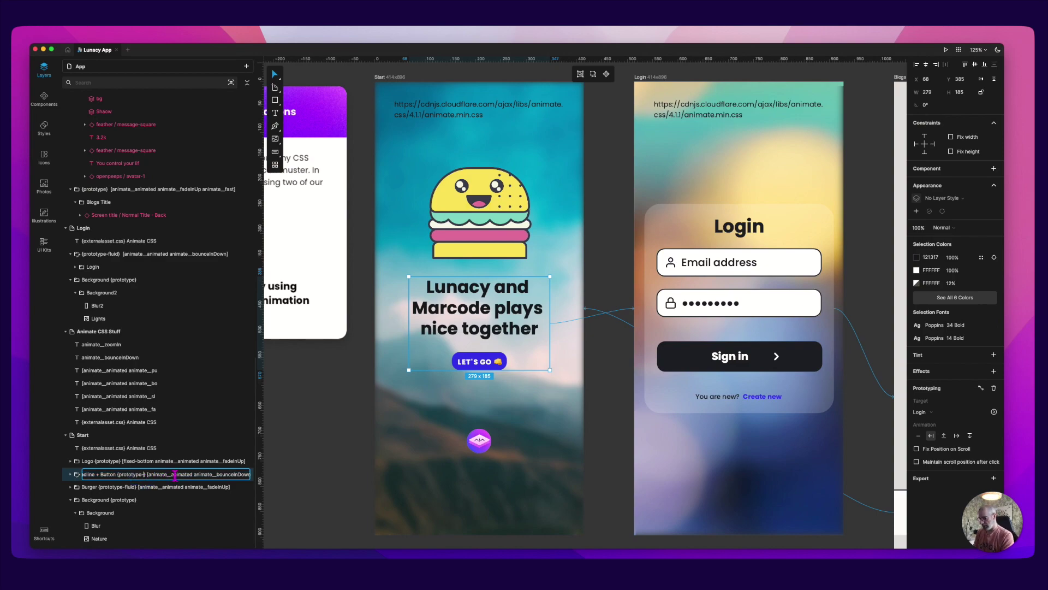
key(Return)
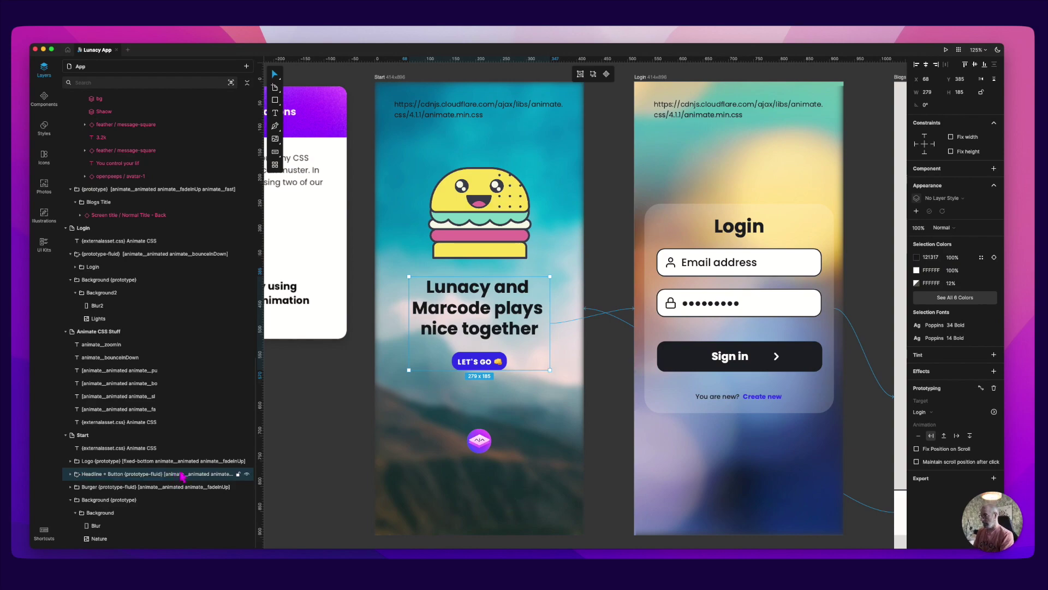
click(351, 386)
key(super+s)
Open the Headline + Button group's name for editing to review the text before its prototype-fluid tag
click(92, 475)
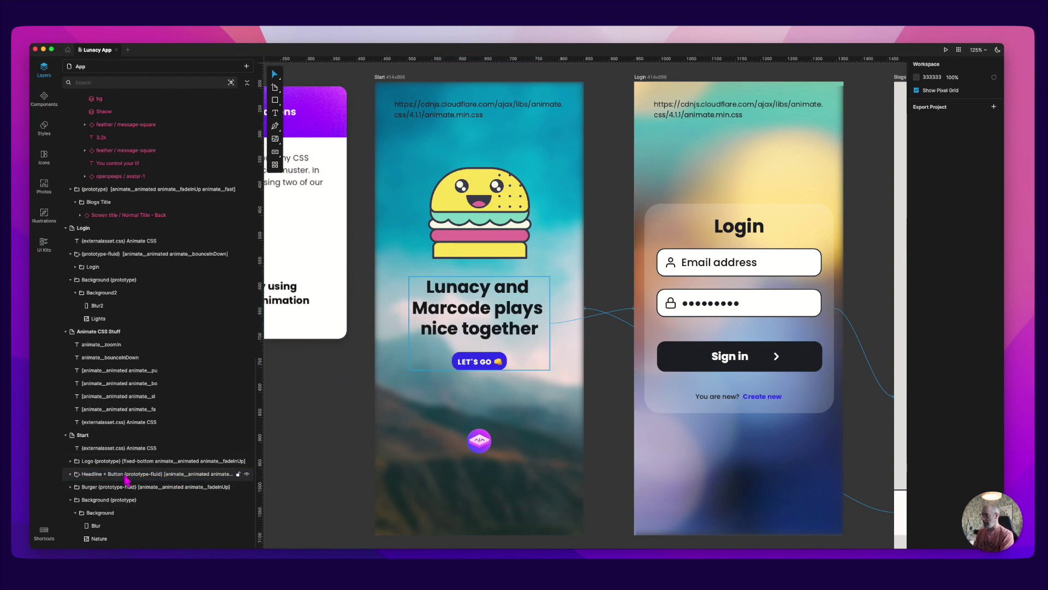
double_click(92, 476)
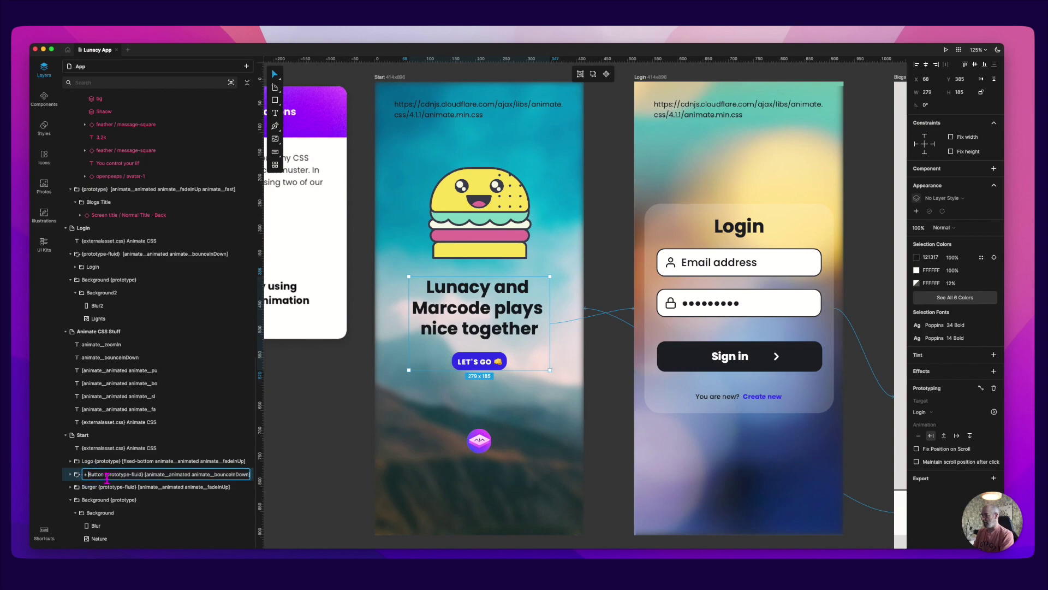
drag(106, 475, 25, 474)
key(Return)
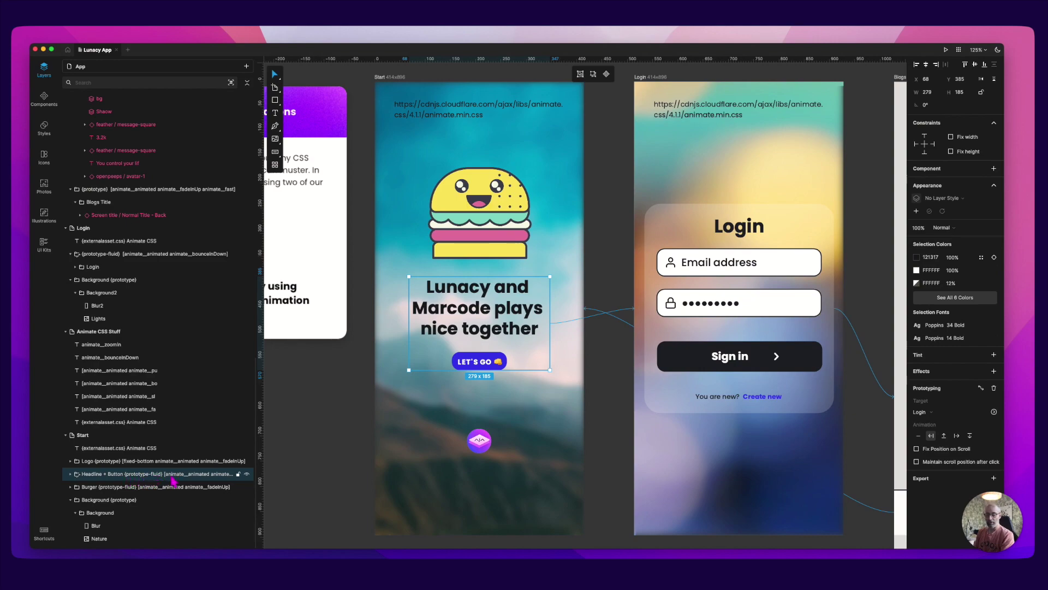
Review the prototype groups of the Start artboard one by one and collapse the Background group
click(117, 488)
click(103, 461)
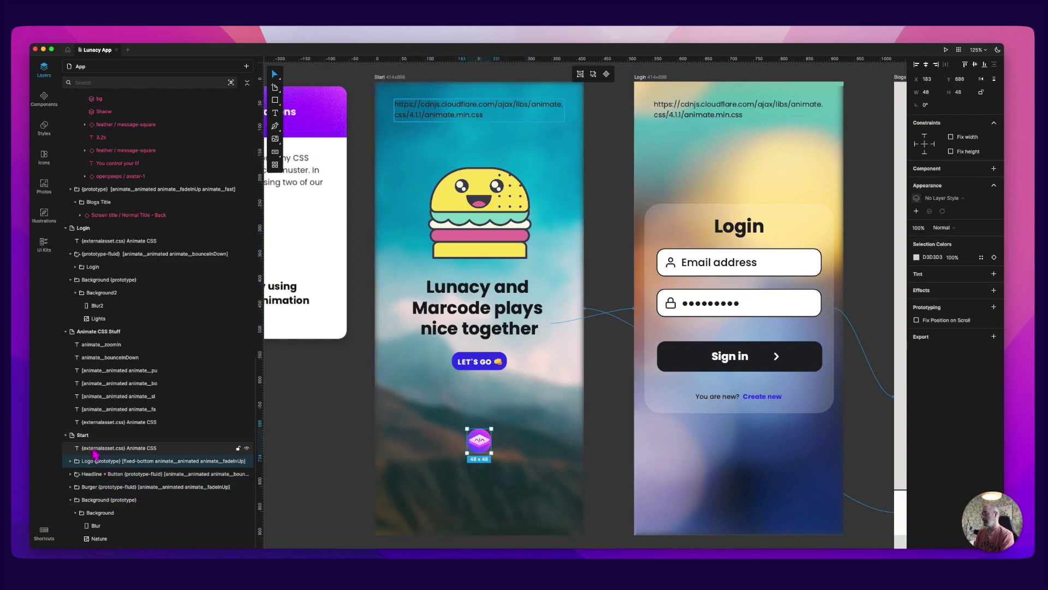
click(111, 475)
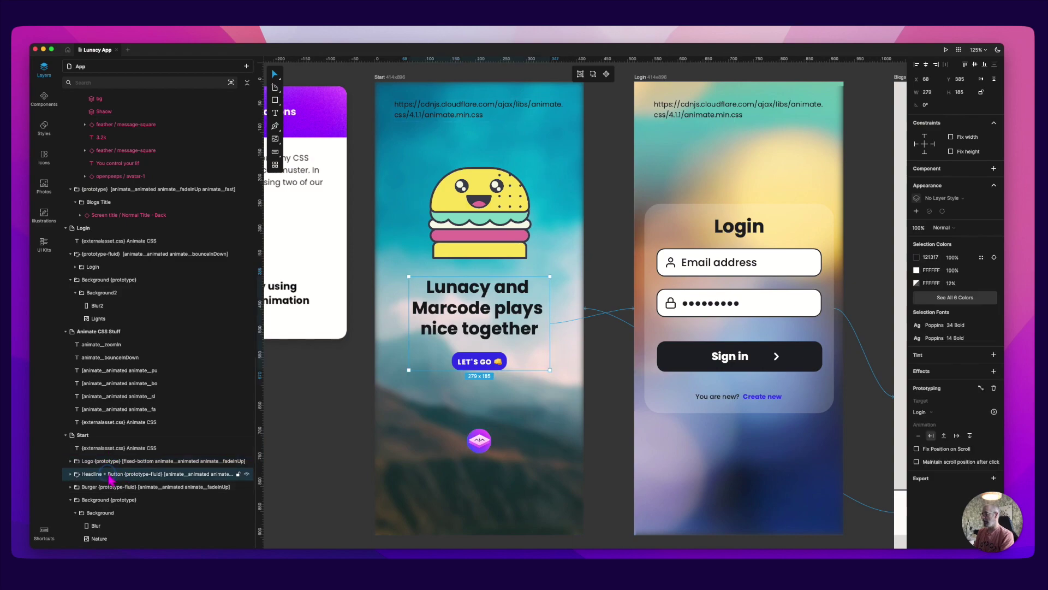
click(98, 501)
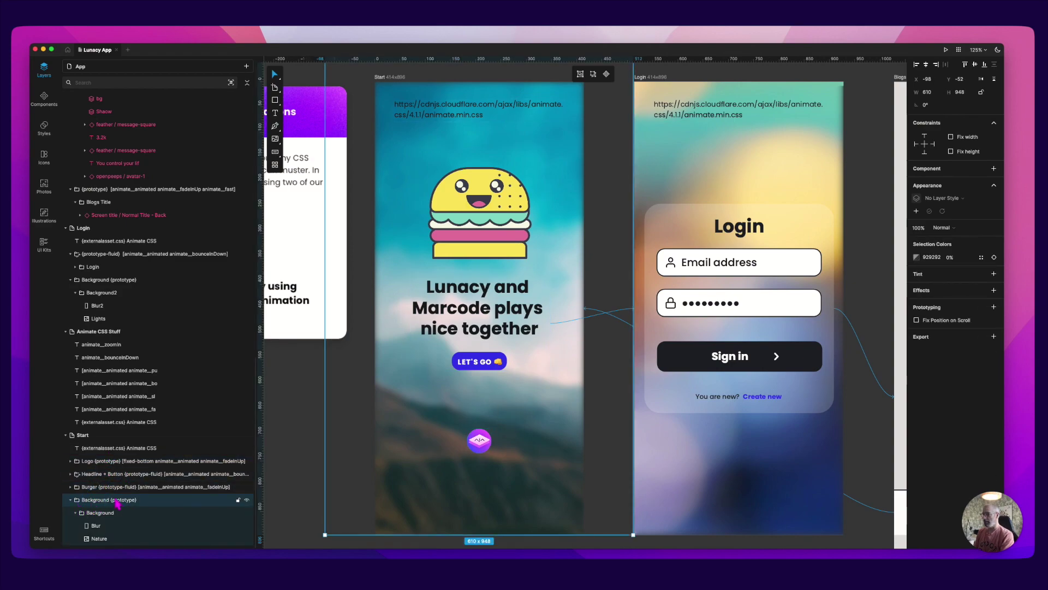
click(69, 499)
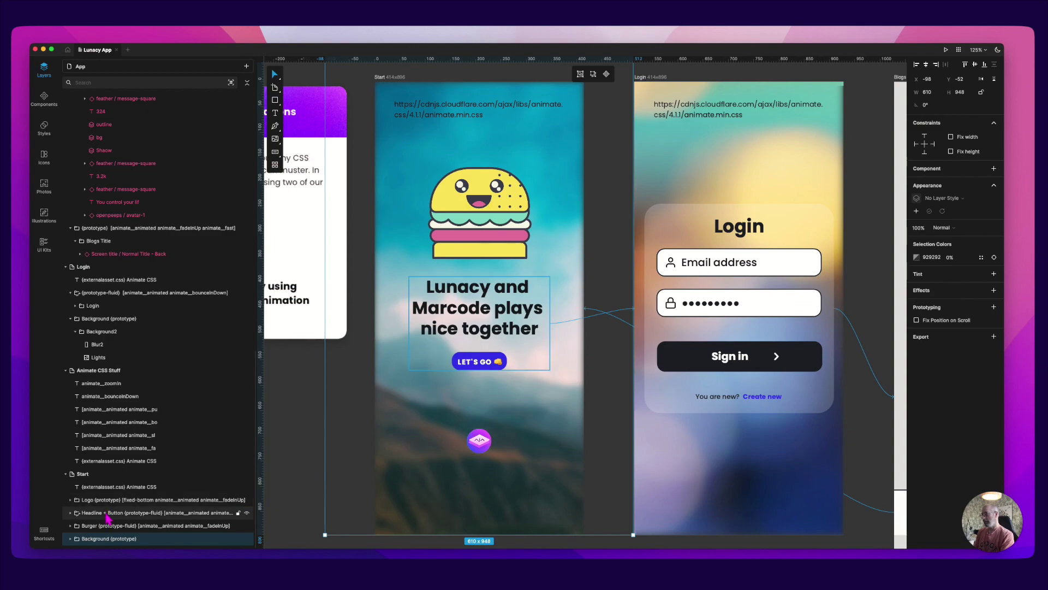
click(352, 358)
Switch to Marcode, move its main window nearer the iPhone 11 preview, and refresh the rendered Start screen
key(super+Tab)
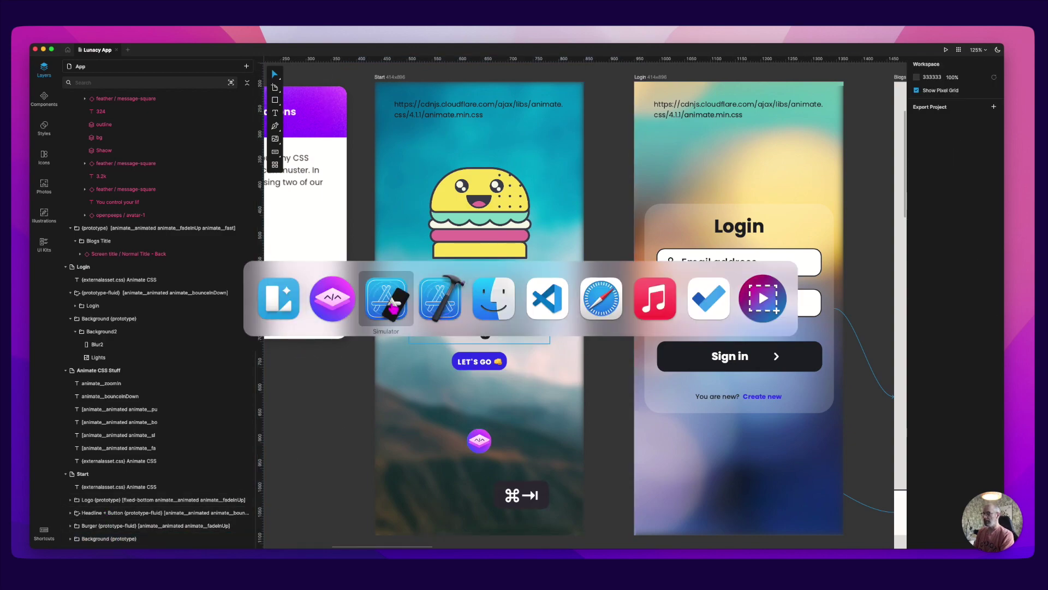
drag(295, 134, 420, 125)
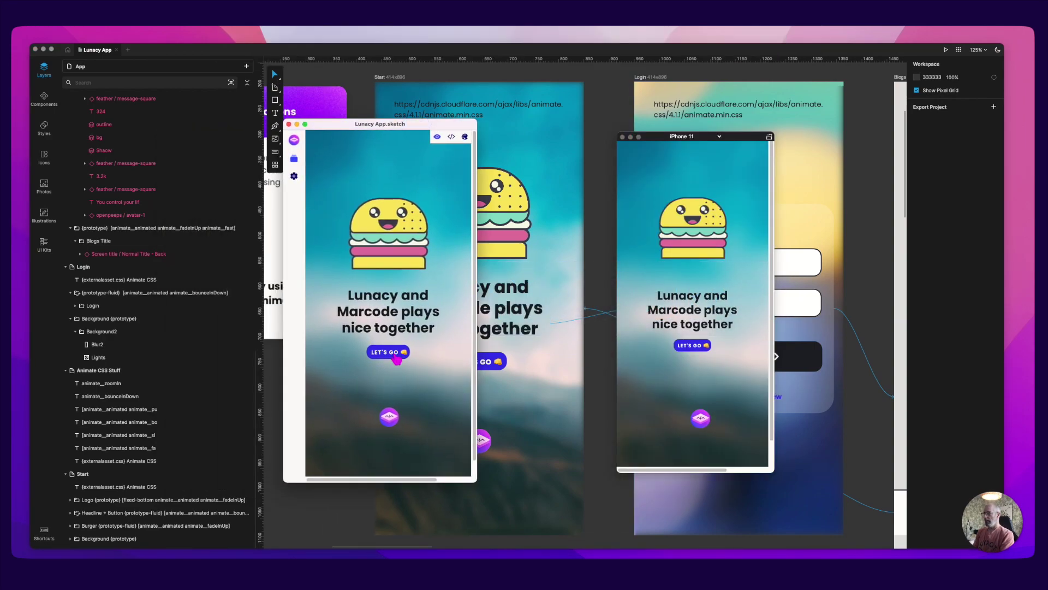
click(451, 136)
click(437, 137)
key(super+s)
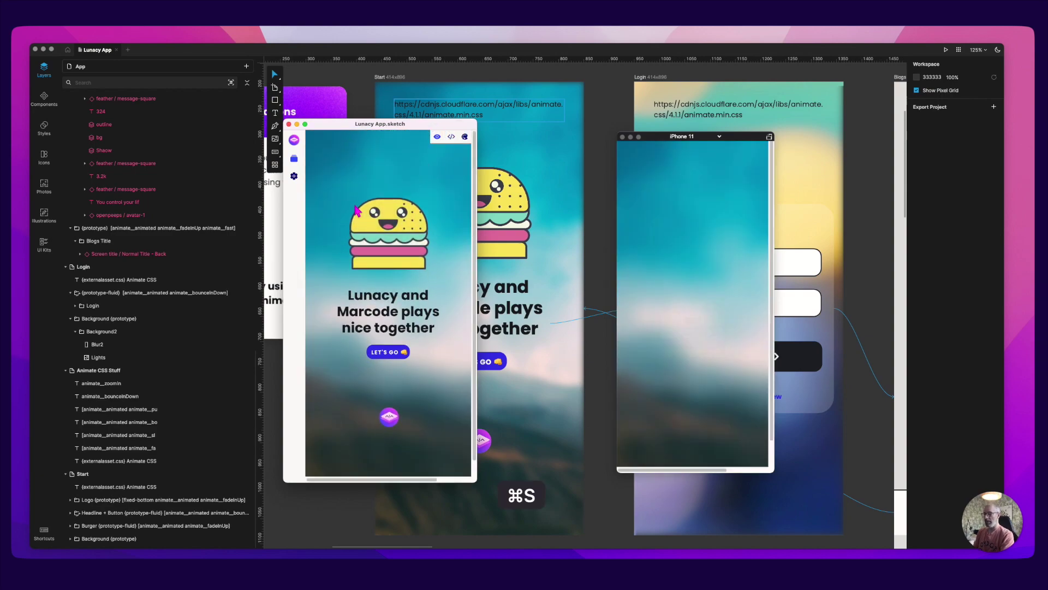
Refresh the rendered Start screen in Marcode and check the preview at the iPhone 13 mini and iPhone 13 sizes
key(super+s)
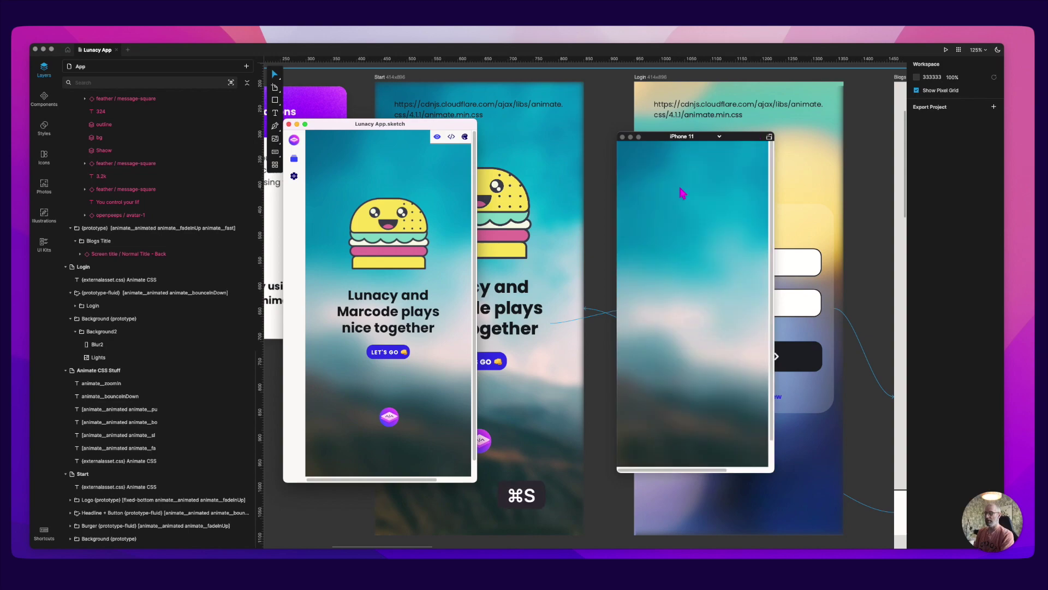
key(super+s)
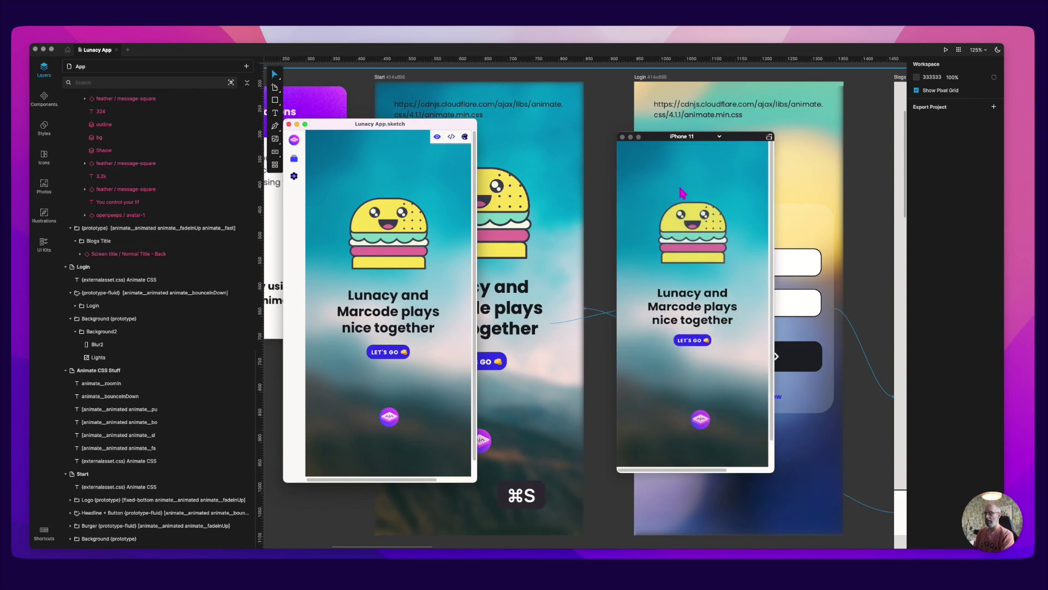
click(709, 139)
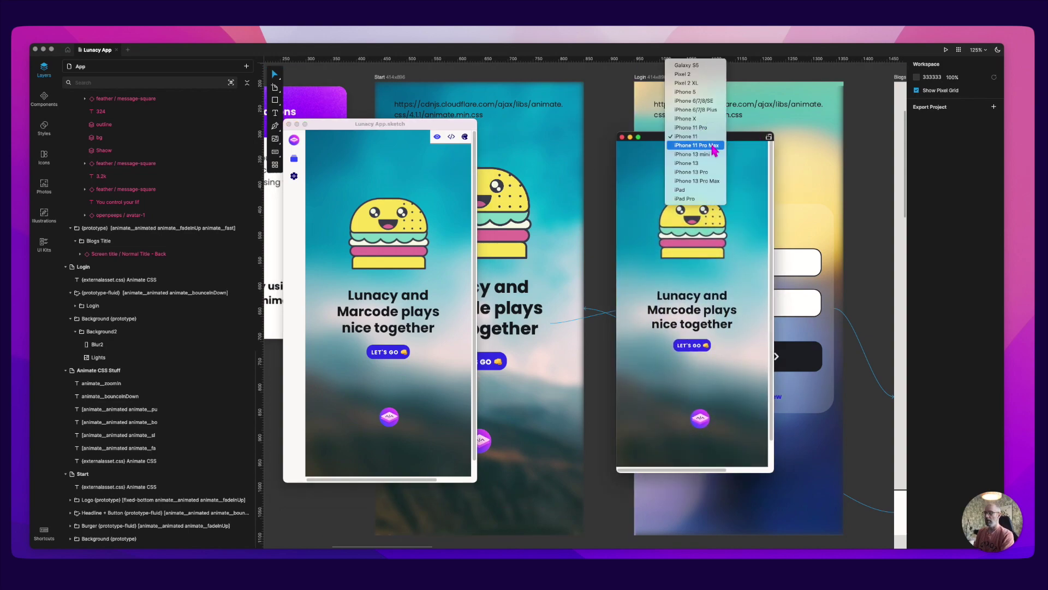
click(708, 170)
click(695, 136)
click(691, 145)
click(695, 136)
click(703, 127)
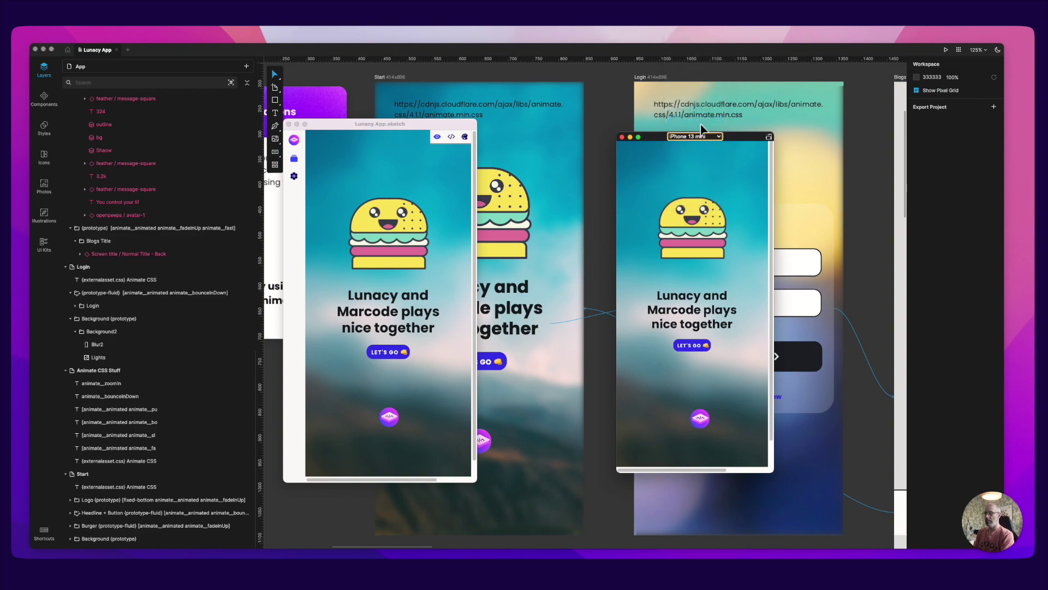
click(695, 135)
click(701, 138)
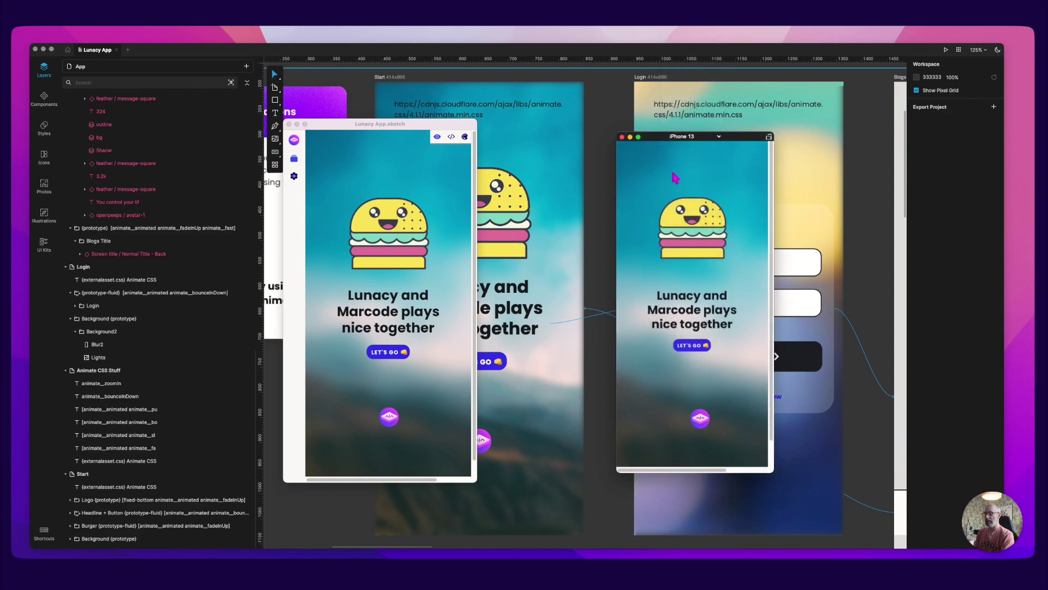
Compare the Start screen preview across further device sizes, including iPhone 13 and iPhone 11 Pro
click(687, 136)
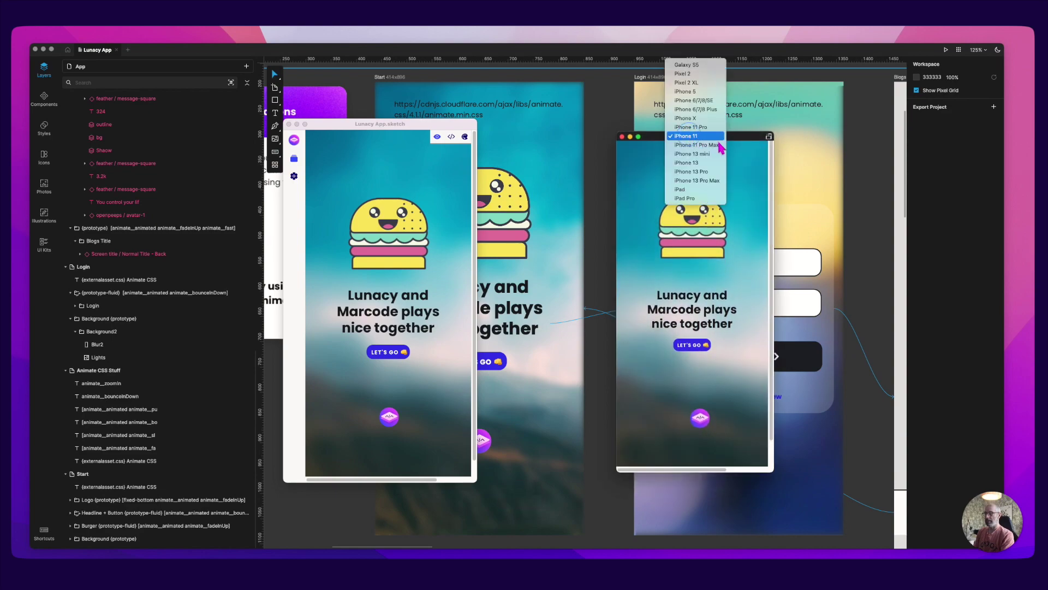
click(702, 164)
click(696, 137)
click(698, 146)
click(705, 138)
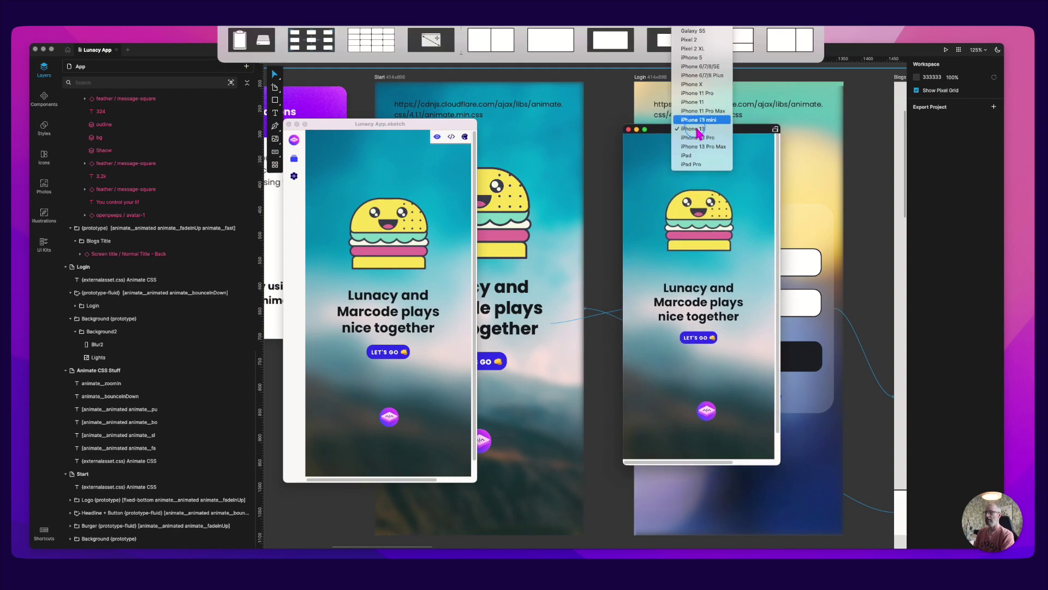
click(699, 91)
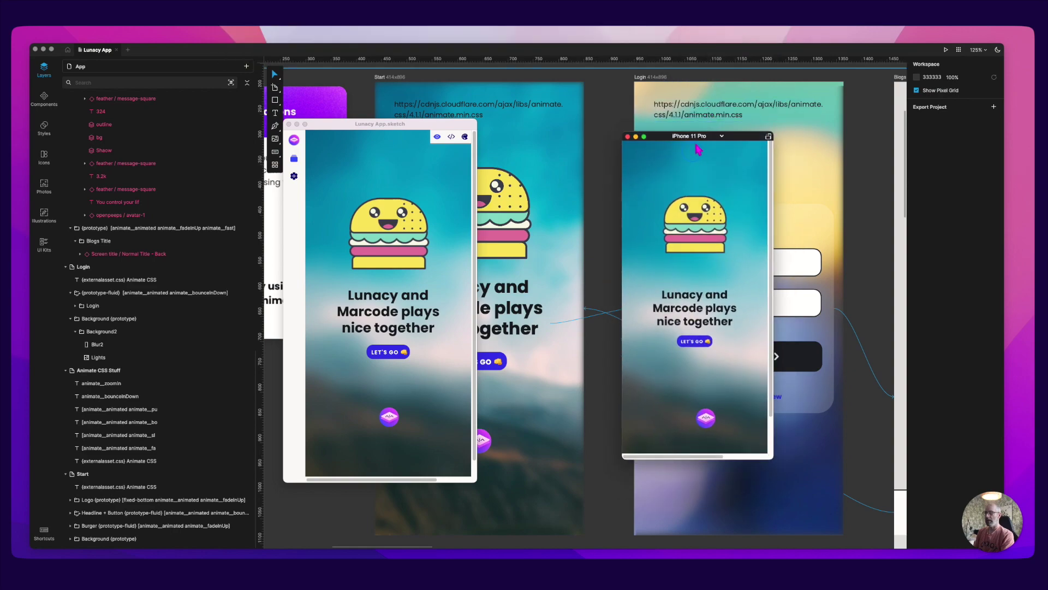
click(693, 137)
click(709, 179)
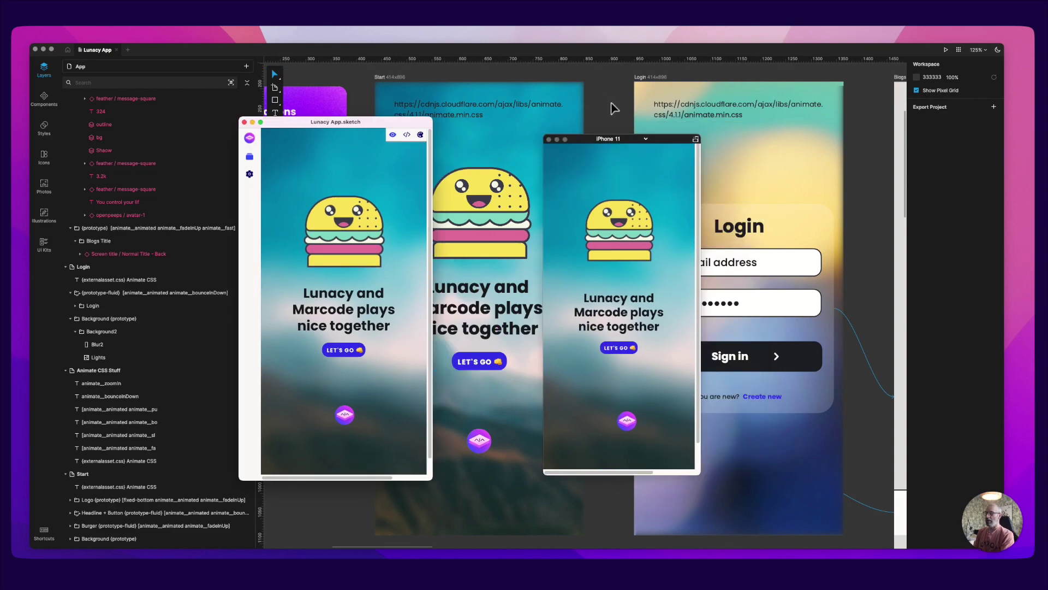
Bring up the iPhone simulators in Simulator and rearrange the iPhone 11 Pro simulator and Marcode's preview window among them
drag(583, 145, 604, 149)
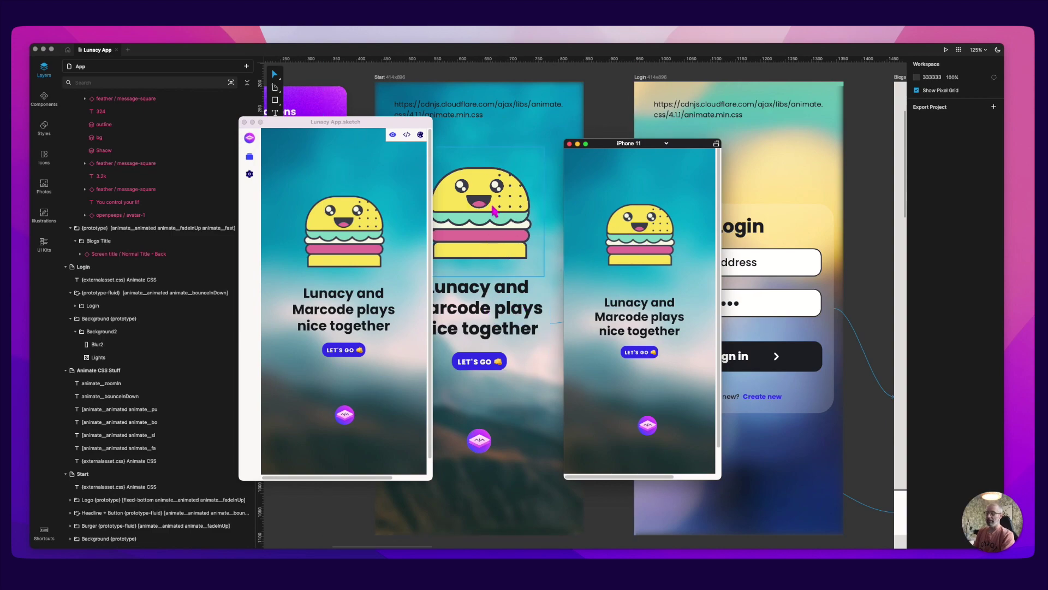
drag(614, 144, 590, 151)
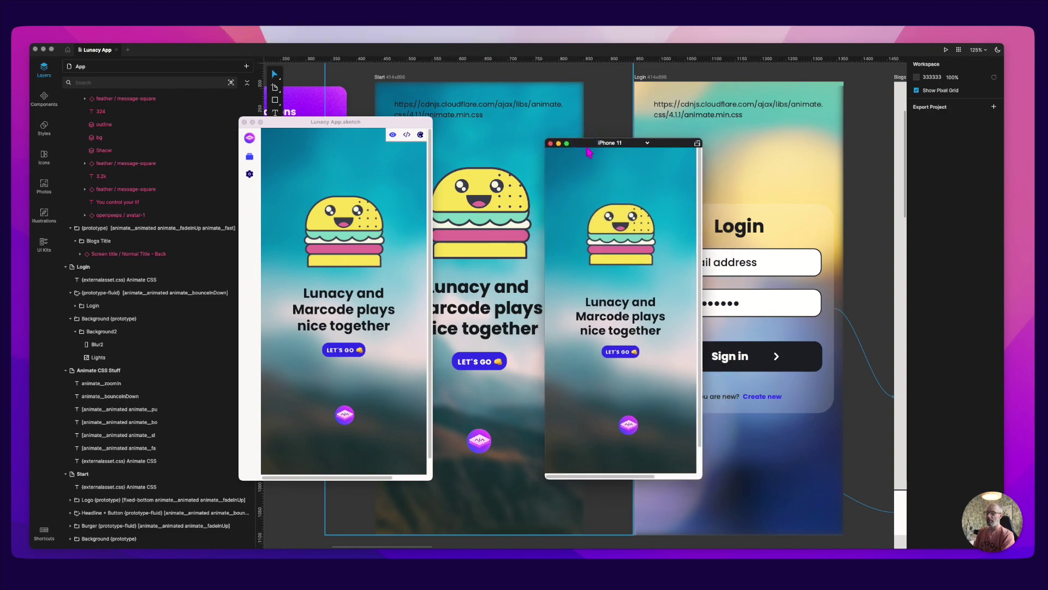
key(super+Tab)
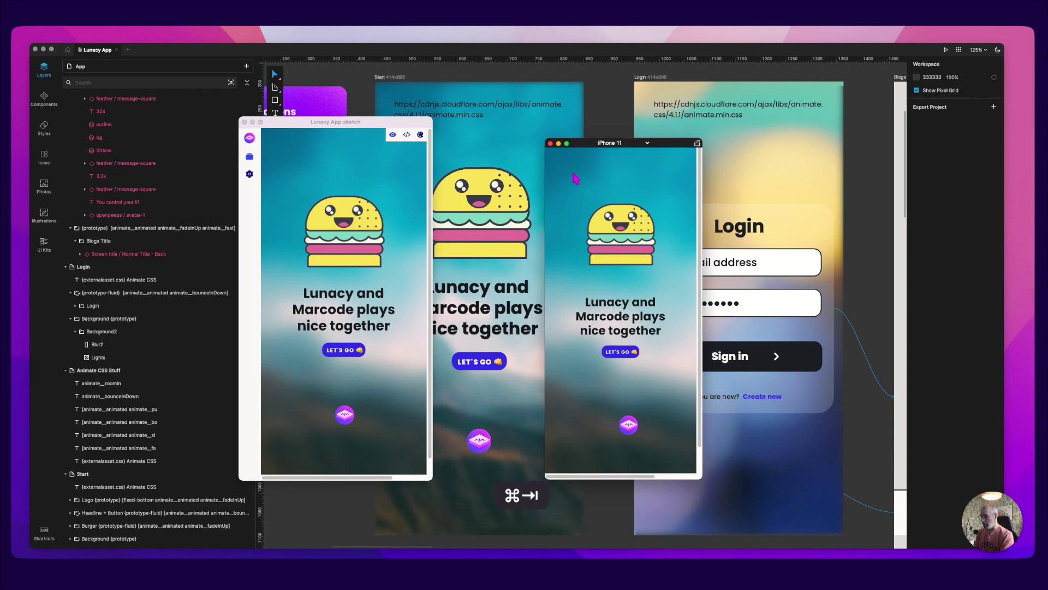
click(386, 299)
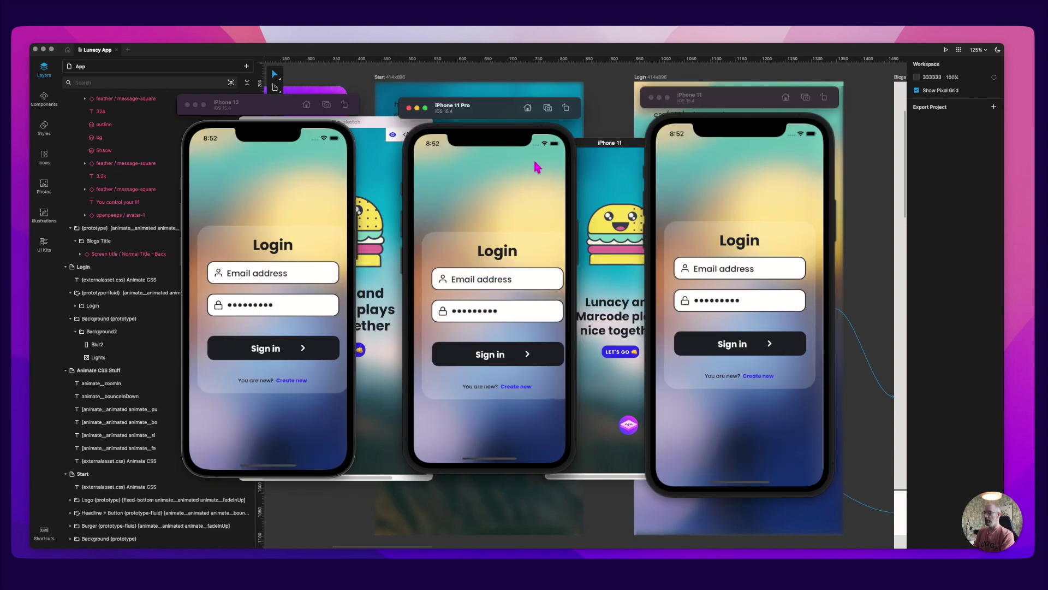
drag(467, 111, 475, 124)
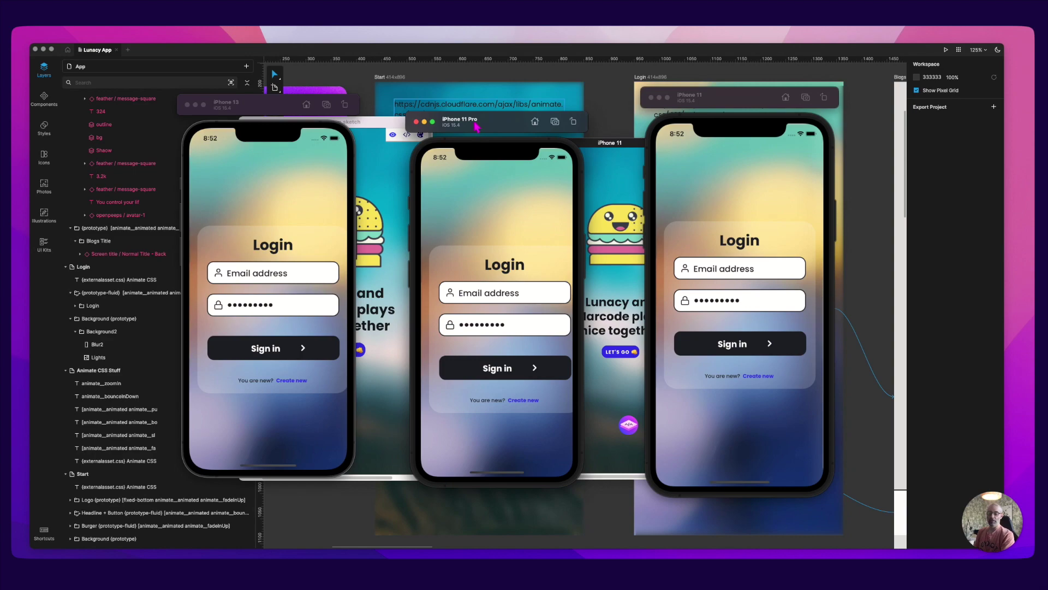
click(600, 144)
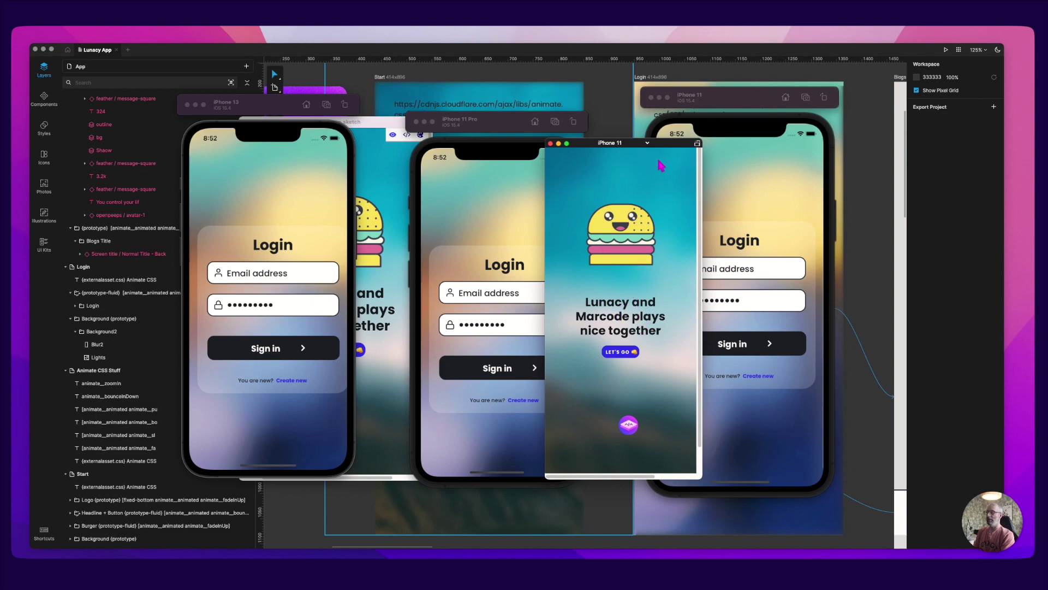
drag(630, 145, 697, 162)
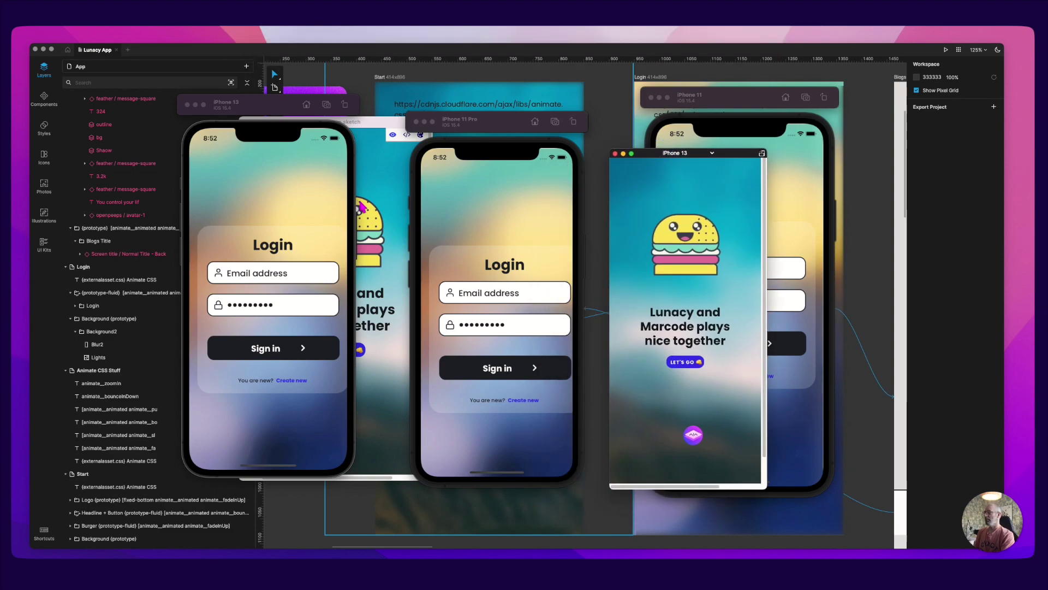
Hide all open application windows to clear the desktop and bring back only Marcode
click(320, 216)
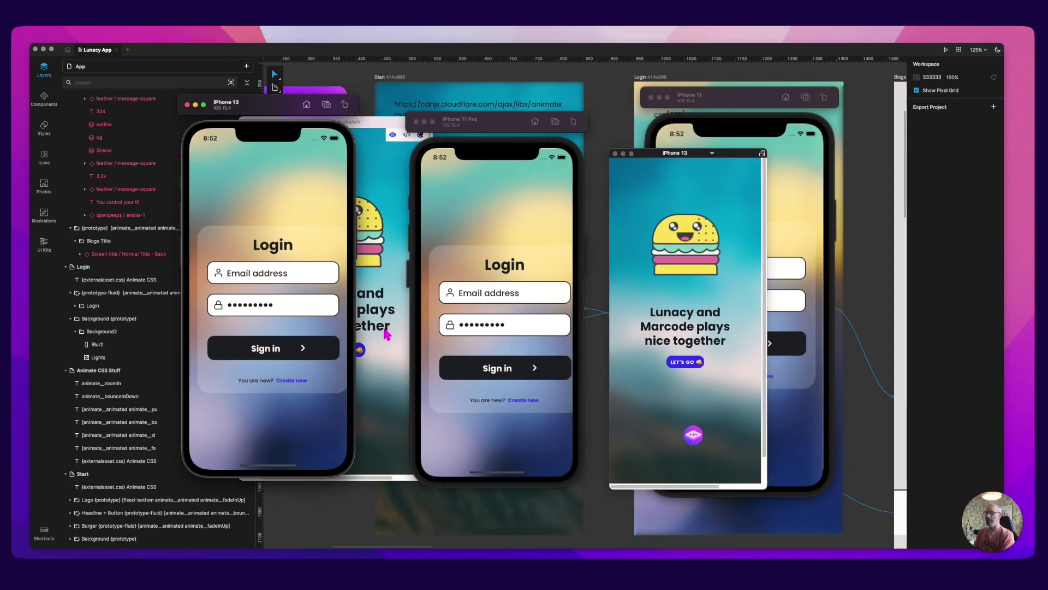
key(super+Tab)
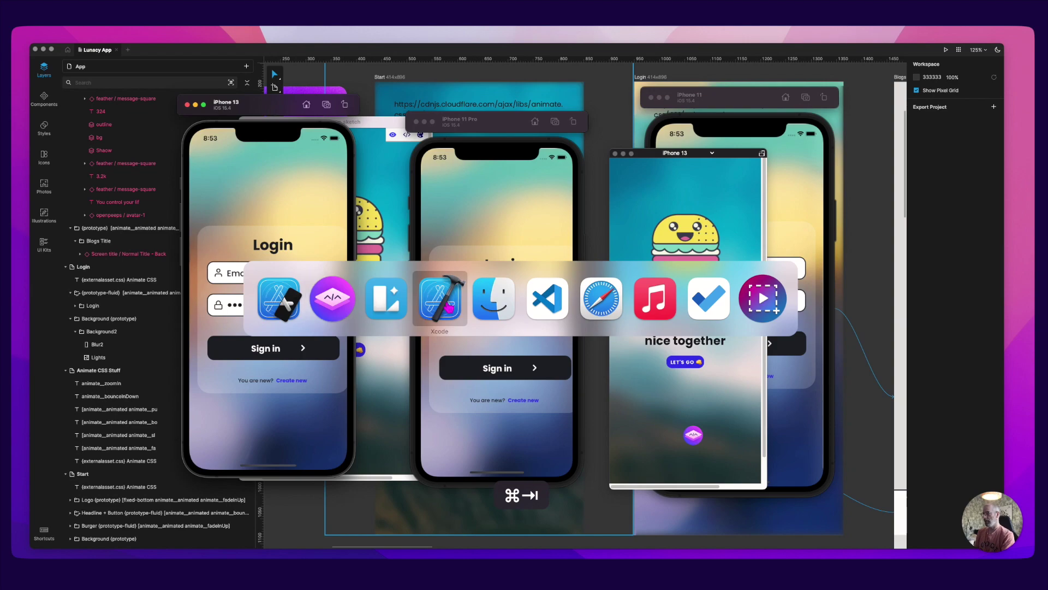
key(alt+super+h)
key(super+Tab)
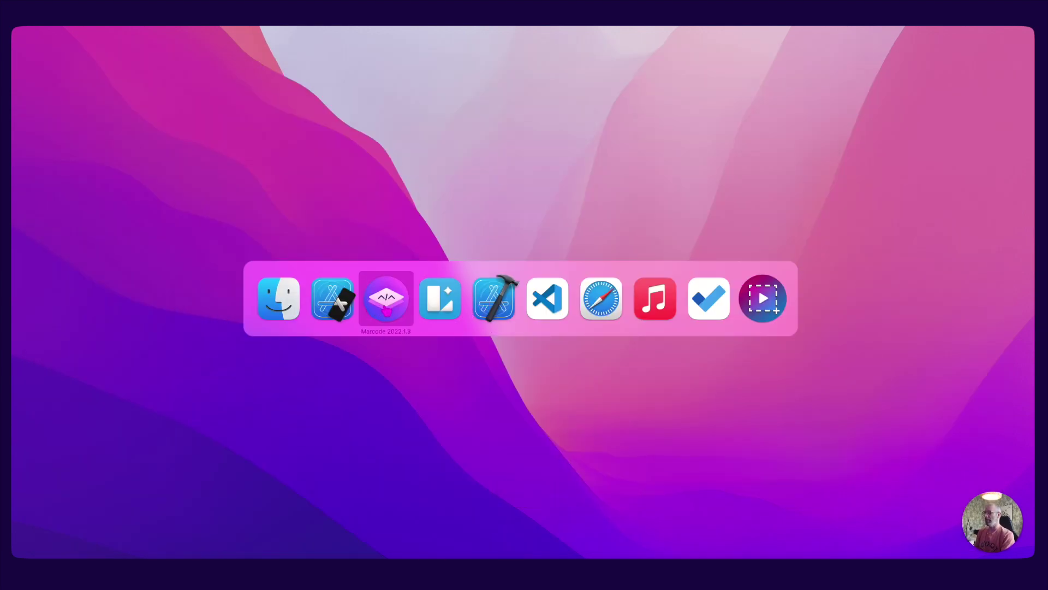
click(386, 307)
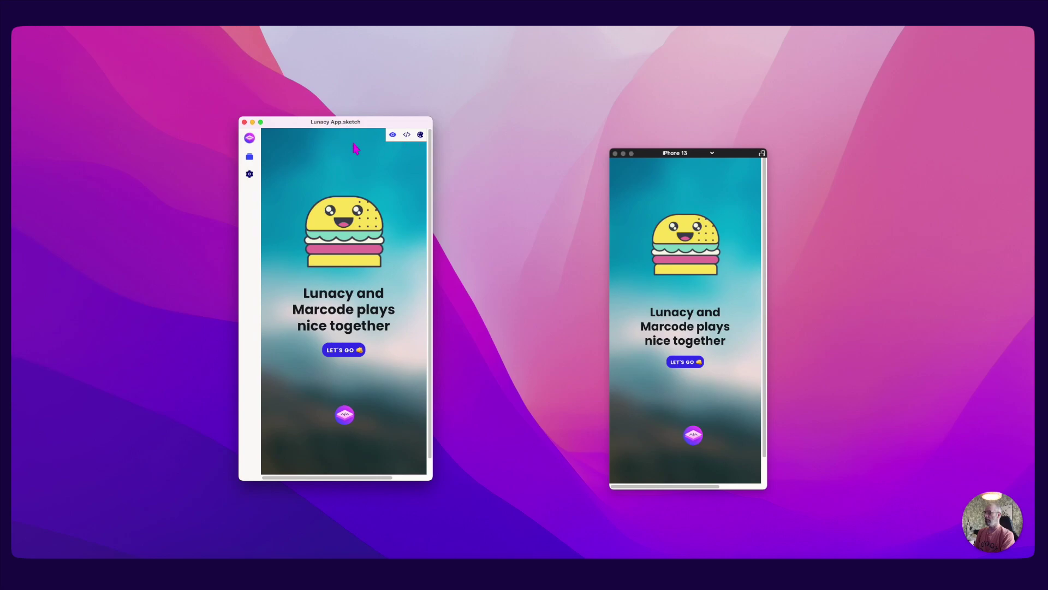
Walk through the prototype to the Blogs screen in Marcode, and in Simulator on the iPhone 11, iPhone 11 Pro and iPhone 13
click(353, 344)
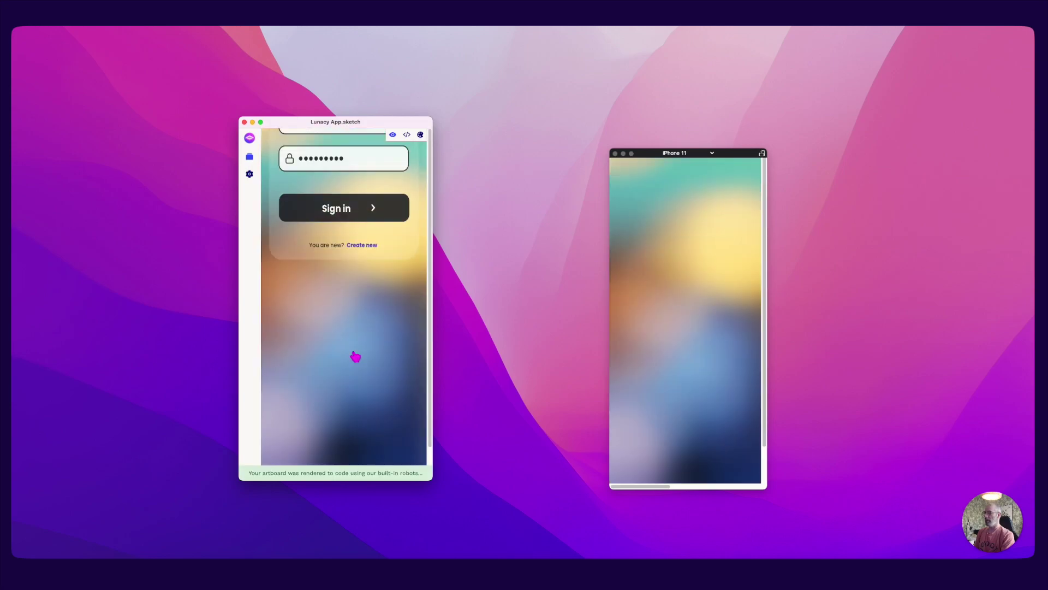
click(354, 155)
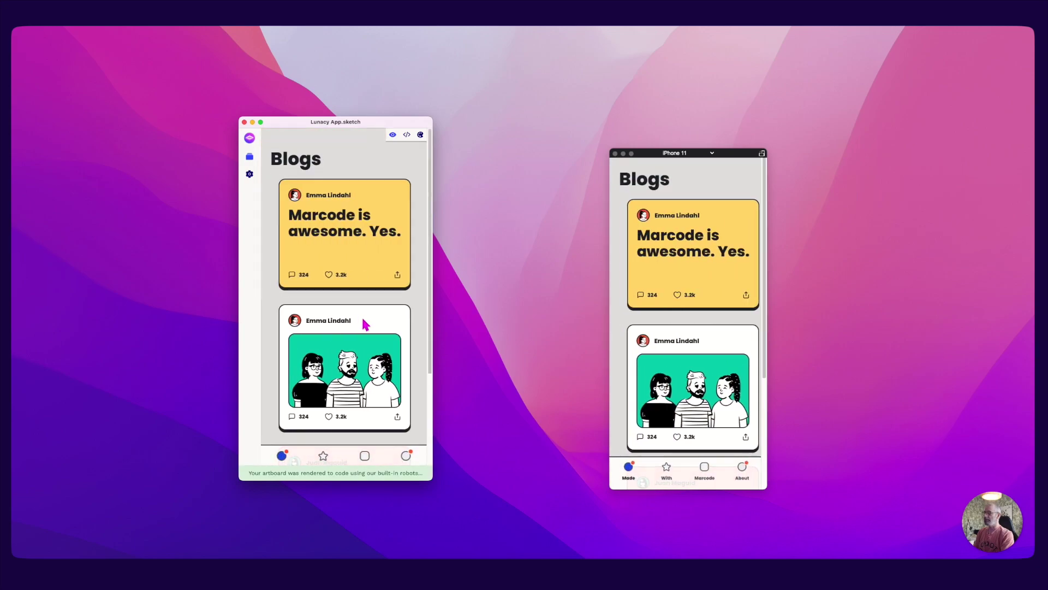
key(super+Tab)
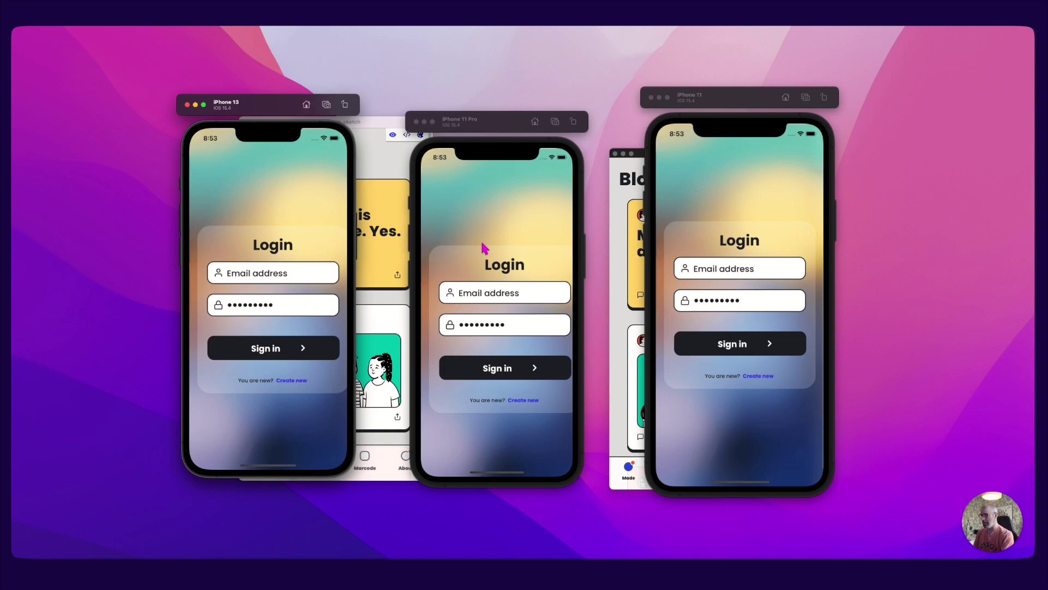
click(716, 260)
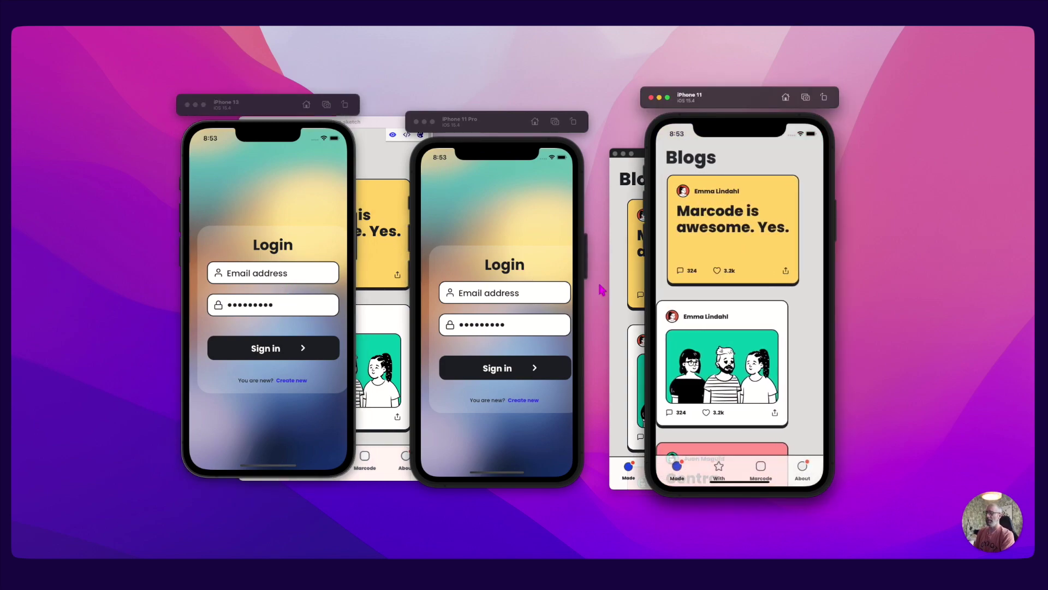
click(504, 315)
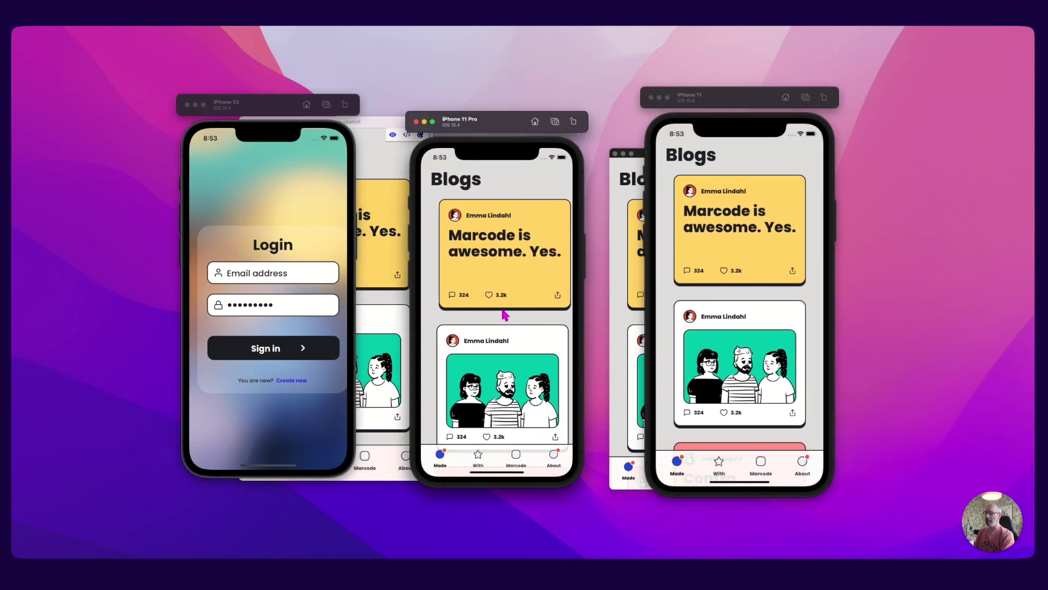
click(285, 312)
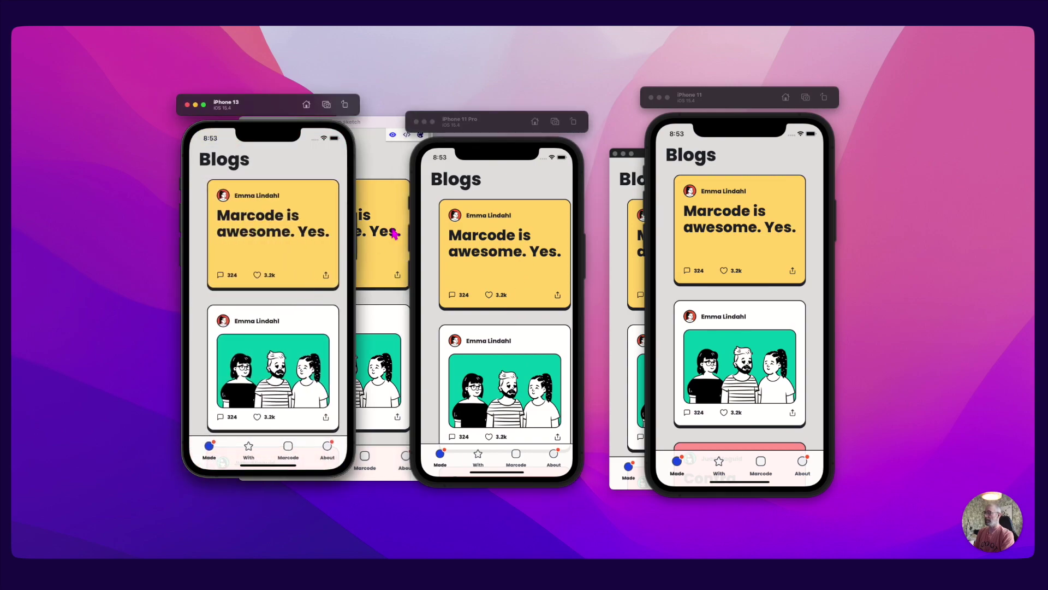
Open and close the "Marcode is awesome. Yes." article on the iPhone 11 simulator, and check Blogs on the iPhone 11 Pro and iPhone 13
click(734, 235)
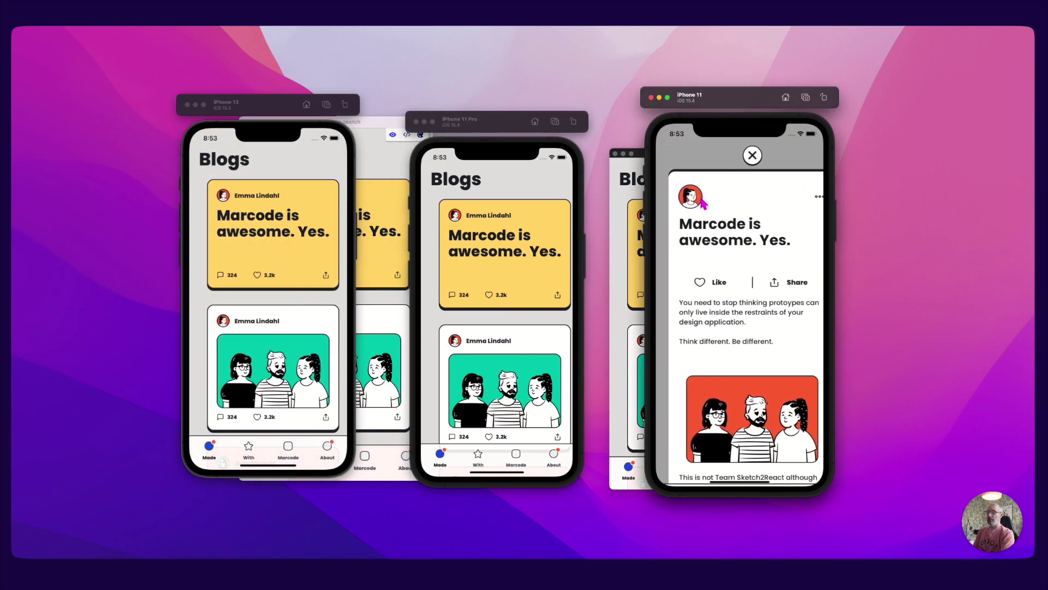
click(741, 157)
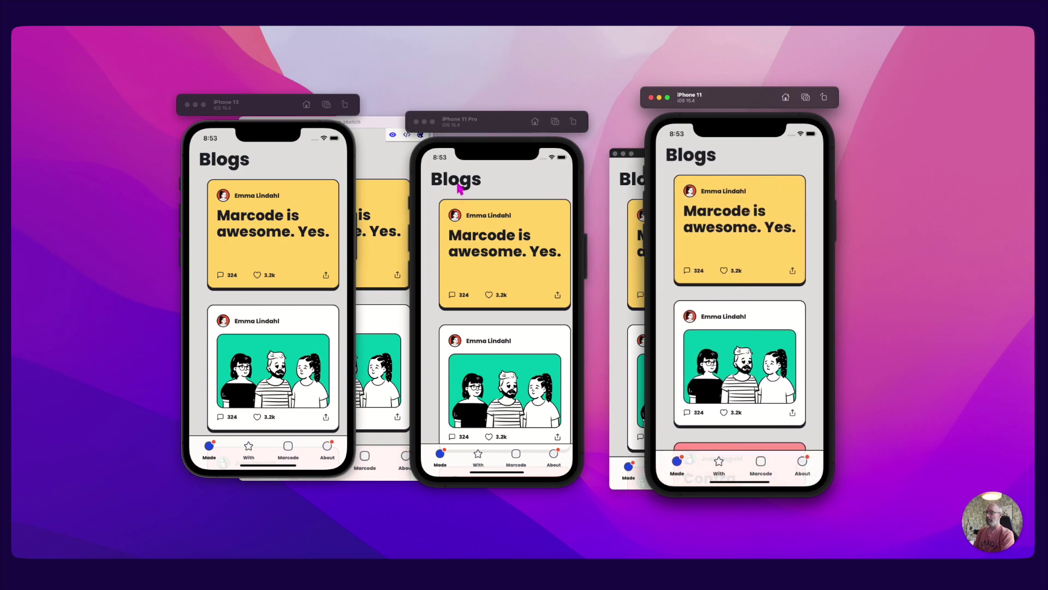
click(498, 190)
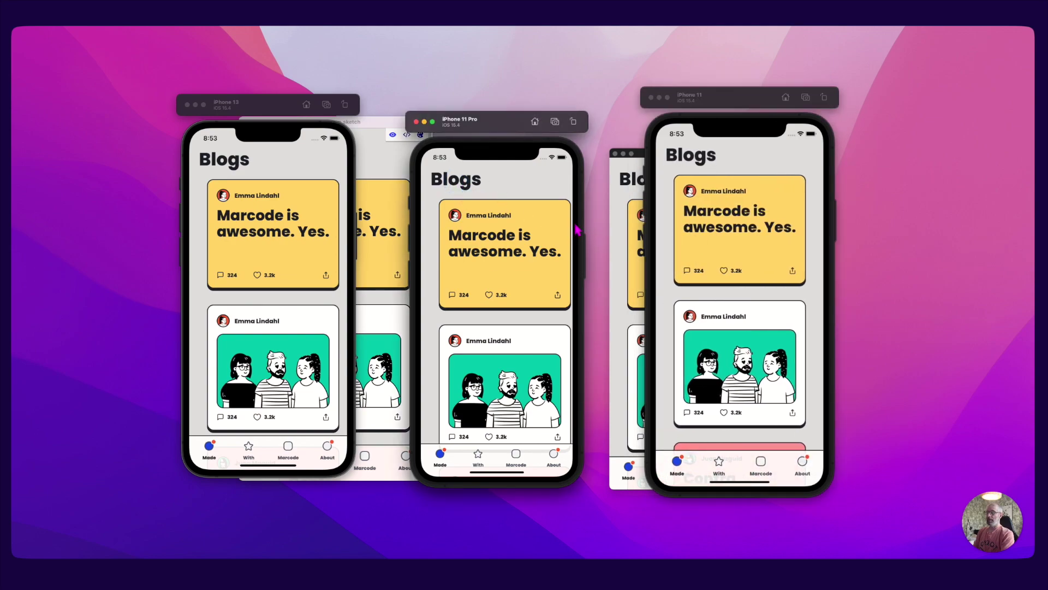
click(295, 175)
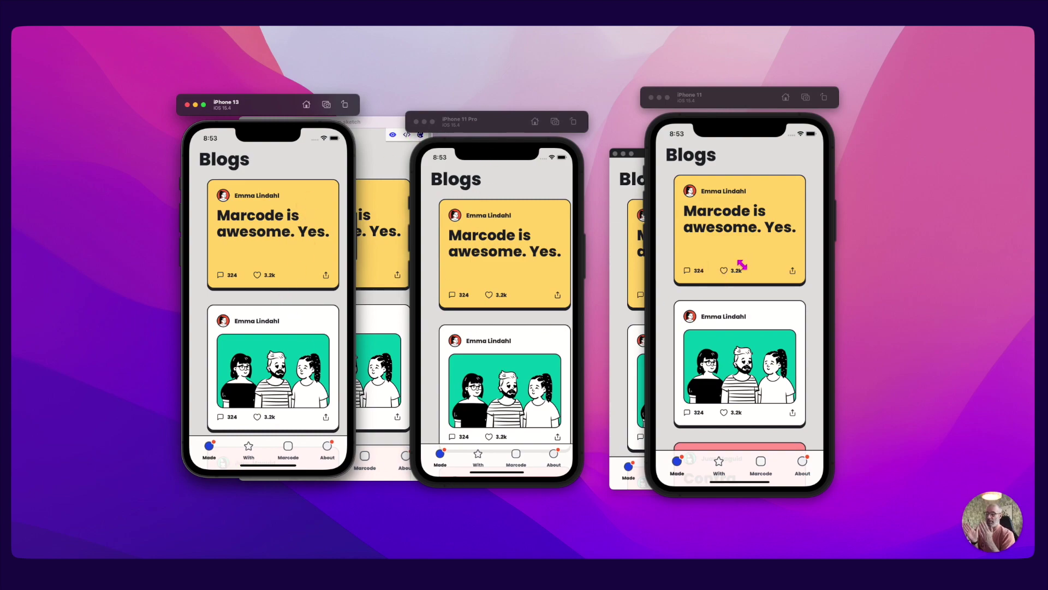
Switch to Lunacy and select the Blogs artboard's fixed-bottom tab bar group, and return to Simulator to compare the tab bar across the iPhones
key(super+Tab)
key(super+Tab)
key(super+Tab)
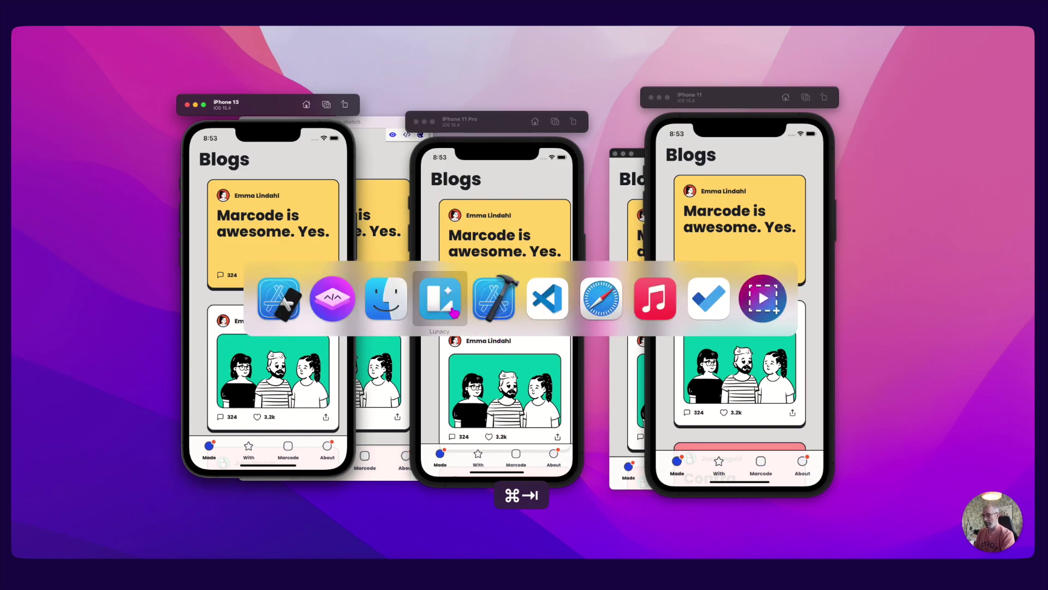
scroll(599, 425, down, 5)
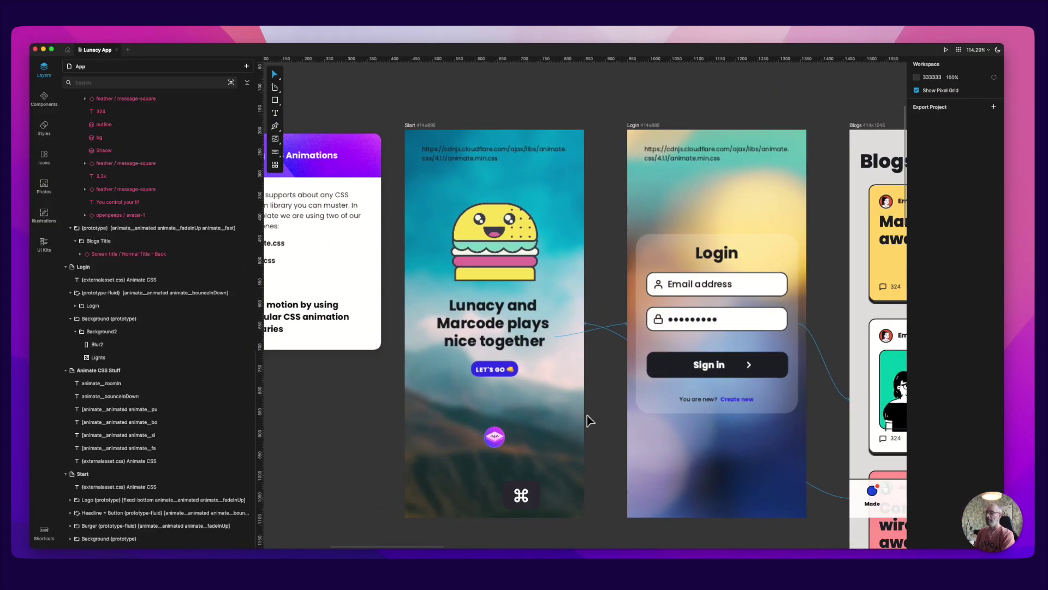
scroll(709, 432, right, 6)
scroll(710, 432, down, 4)
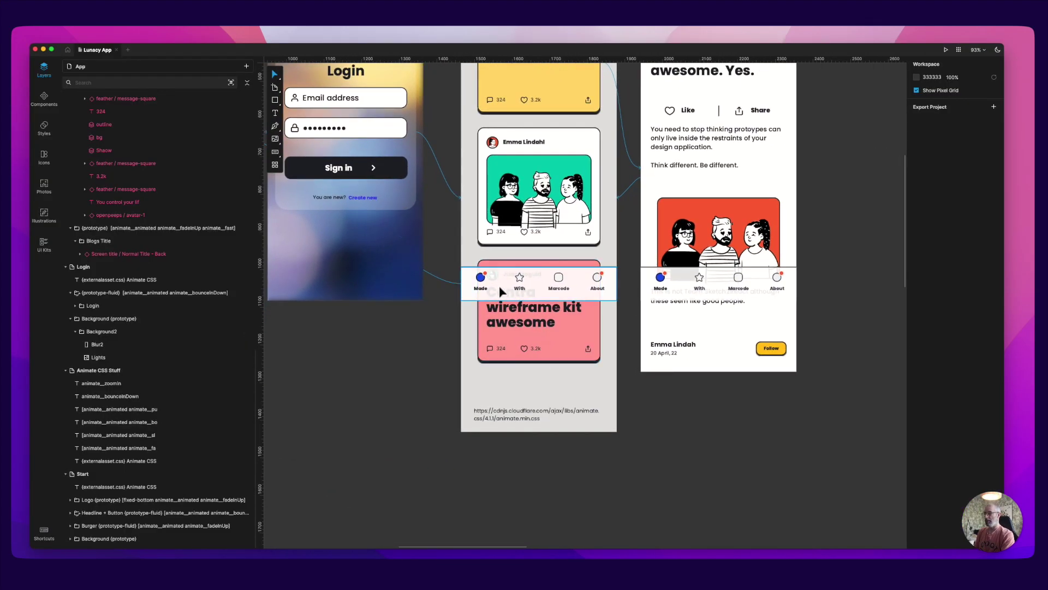
click(463, 284)
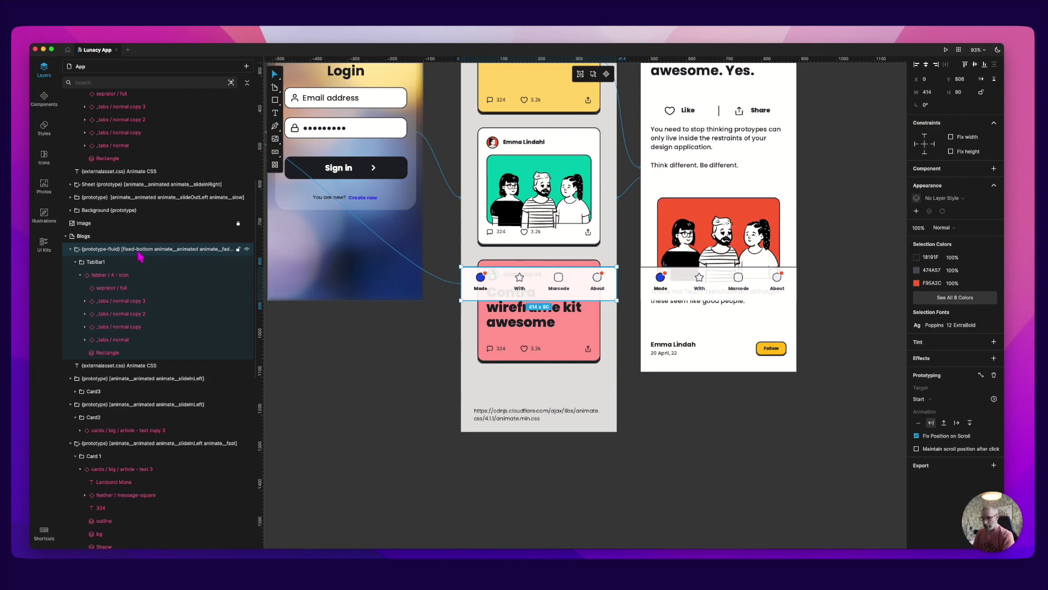
key(super+Tab)
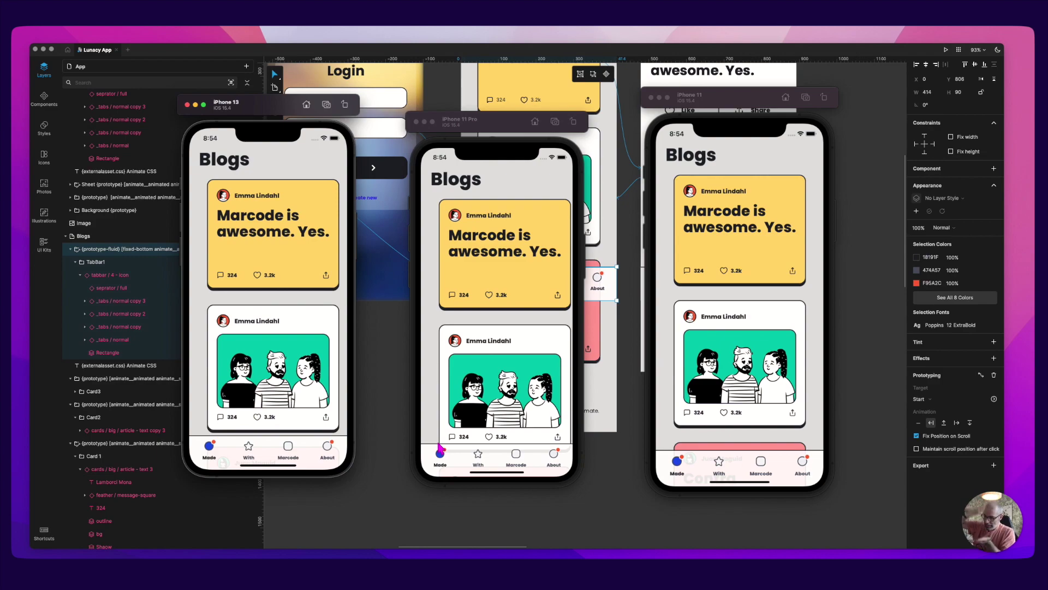
Switch to Marcode, resize the iPhone 11 preview to check the Blogs cards, and reposition the Lunacy App.sketch window
key(super+Tab)
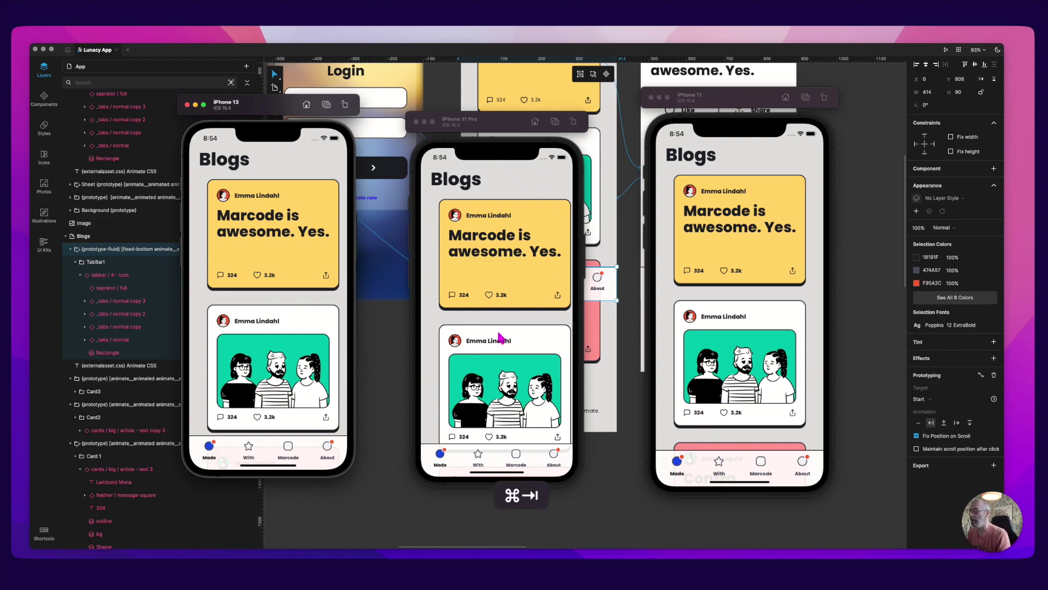
mouse_move(767, 494)
mouse_down()
mouse_move(802, 516)
mouse_move(731, 498)
mouse_move(816, 524)
mouse_move(803, 511)
mouse_move(850, 537)
mouse_move(821, 542)
mouse_move(807, 517)
mouse_move(819, 513)
mouse_move(780, 494)
mouse_up()
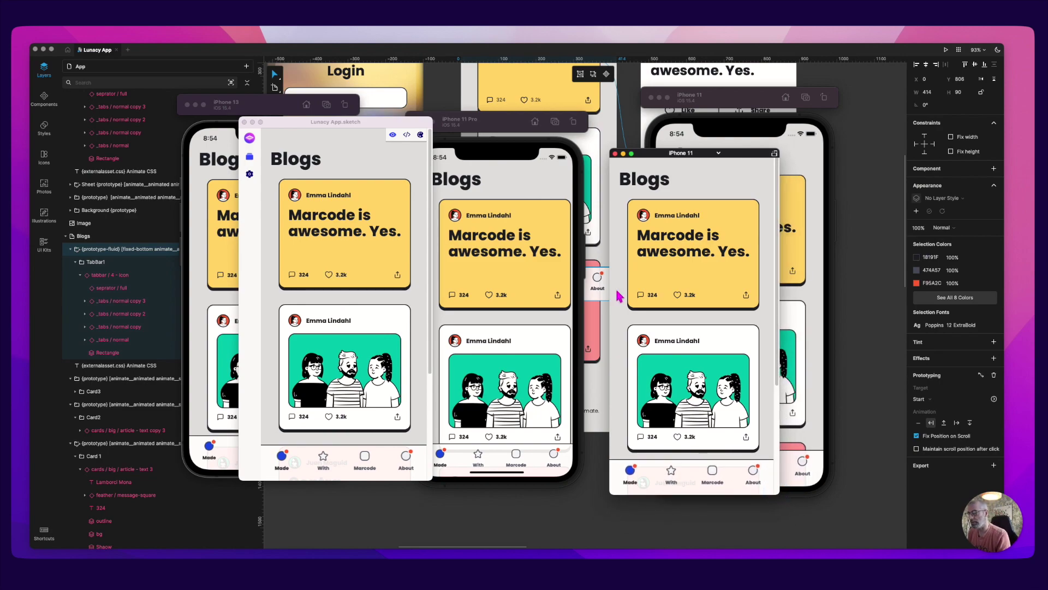
drag(419, 125, 443, 154)
key(super+Tab)
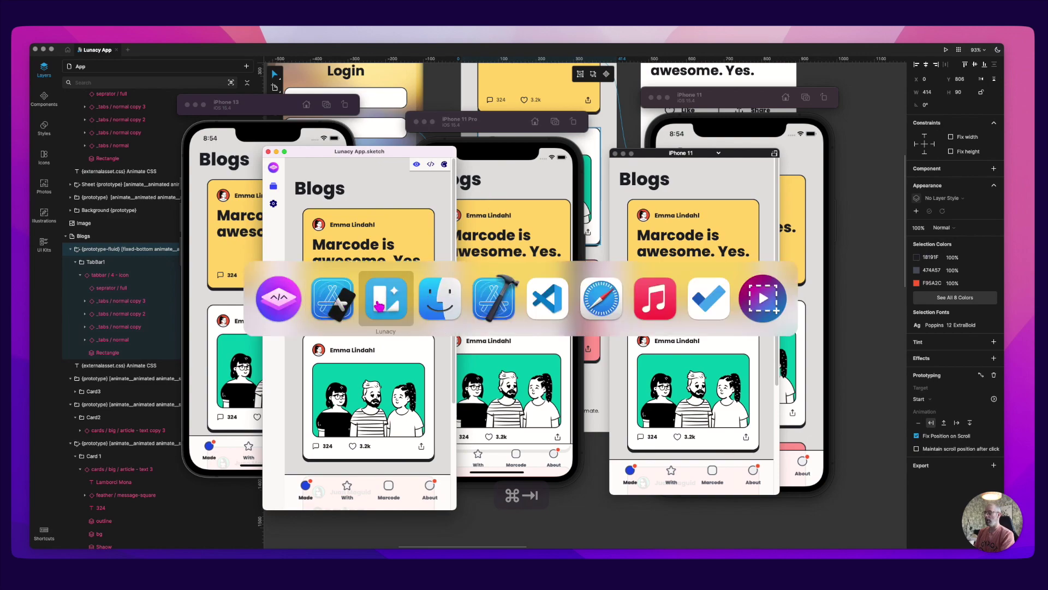
click(275, 298)
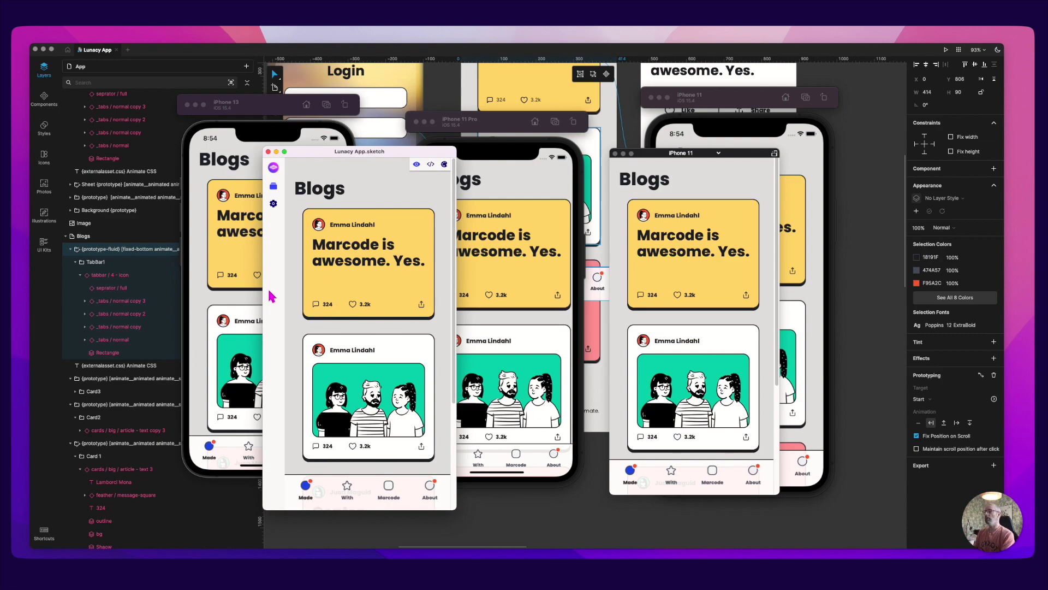
mouse_move(322, 151)
mouse_down()
mouse_move(339, 158)
mouse_move(327, 159)
mouse_up()
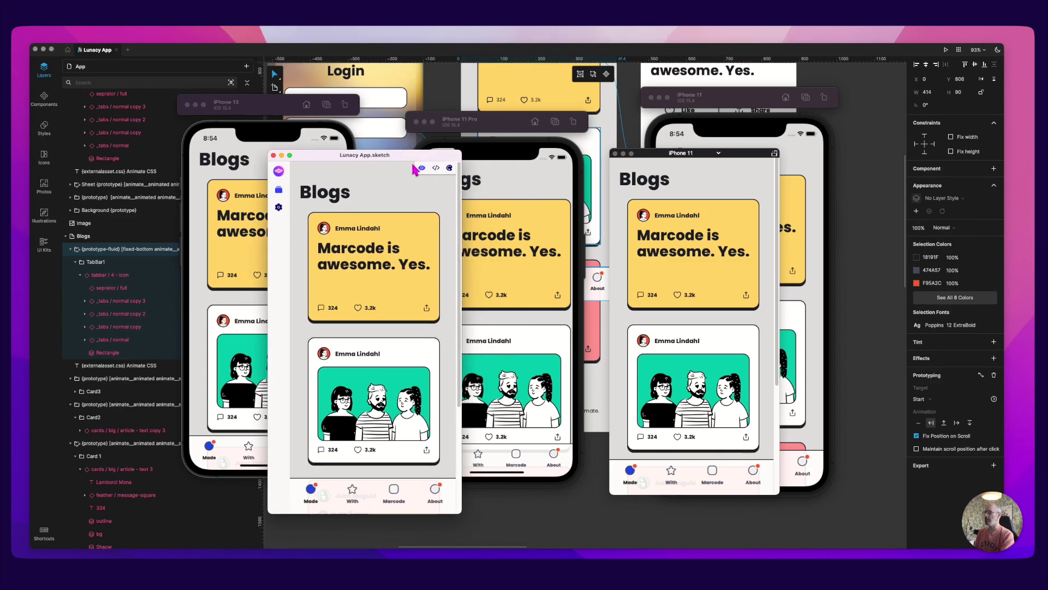
Switch to Lunacy and select the yellow "Marcode is awesome. Yes." card group on the Blogs artboard
key(super+Tab)
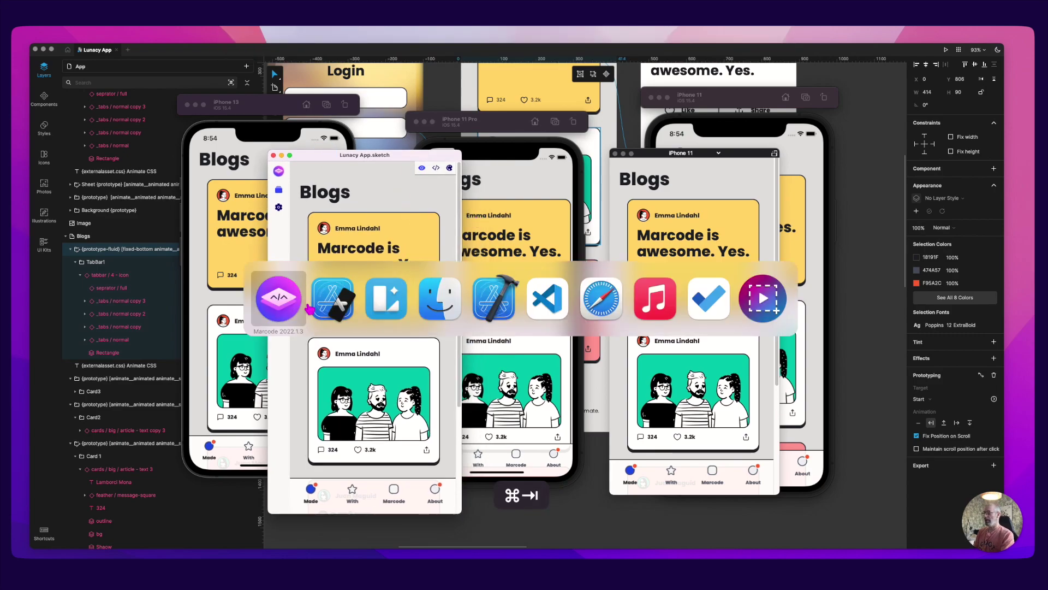
key(super+Tab)
click(655, 440)
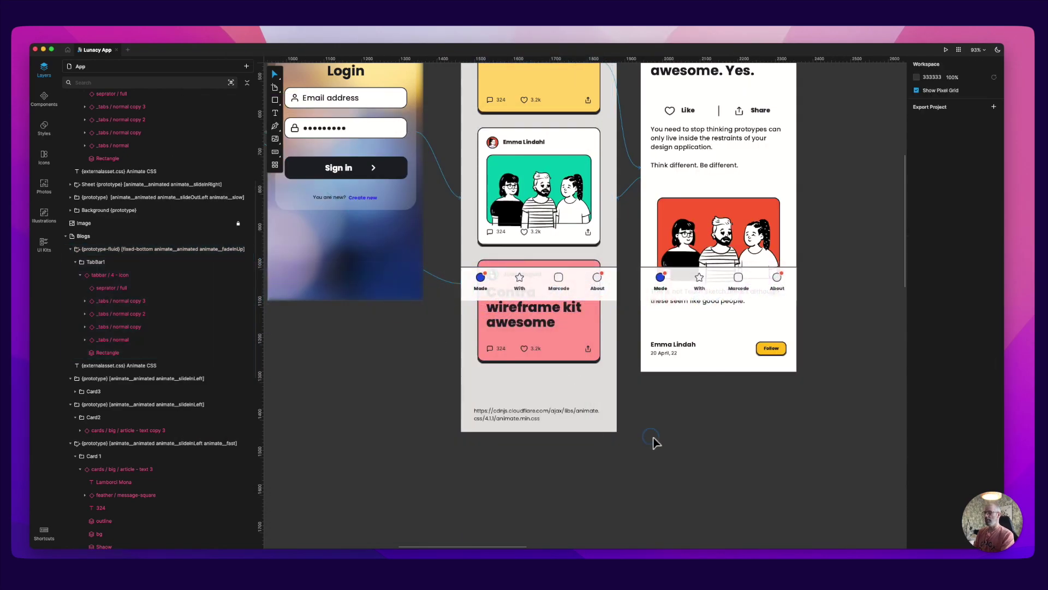
drag(452, 134, 398, 256)
click(483, 185)
key(super+Tab)
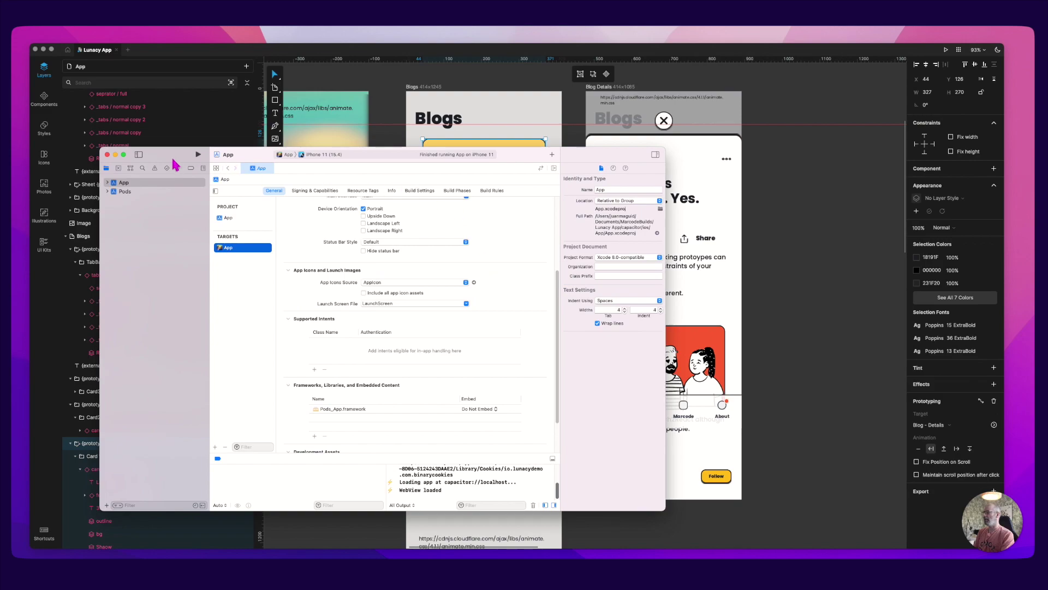
drag(174, 164, 194, 164)
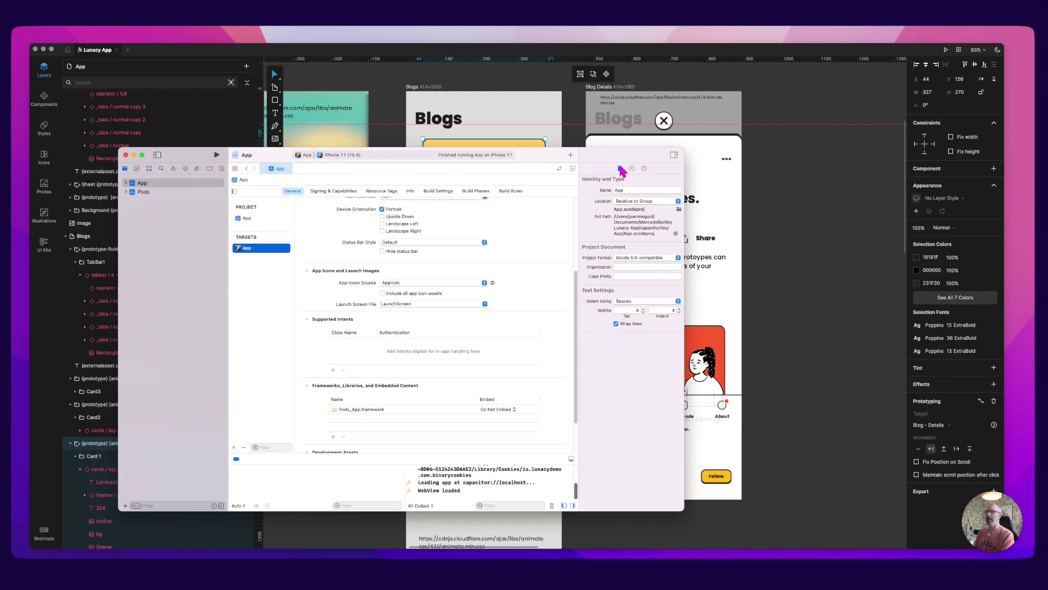
drag(629, 168, 644, 173)
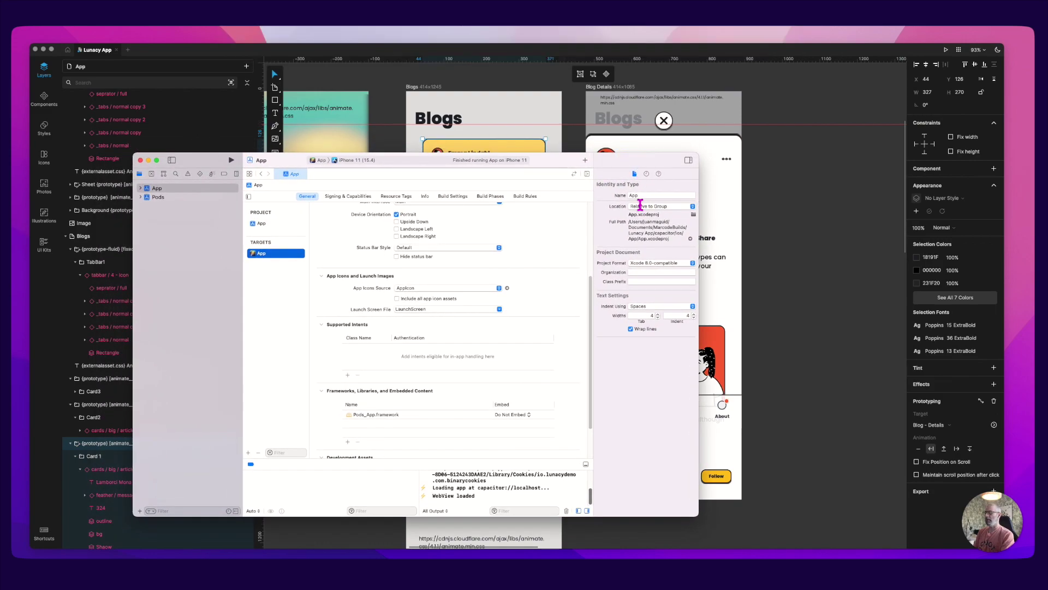
click(800, 169)
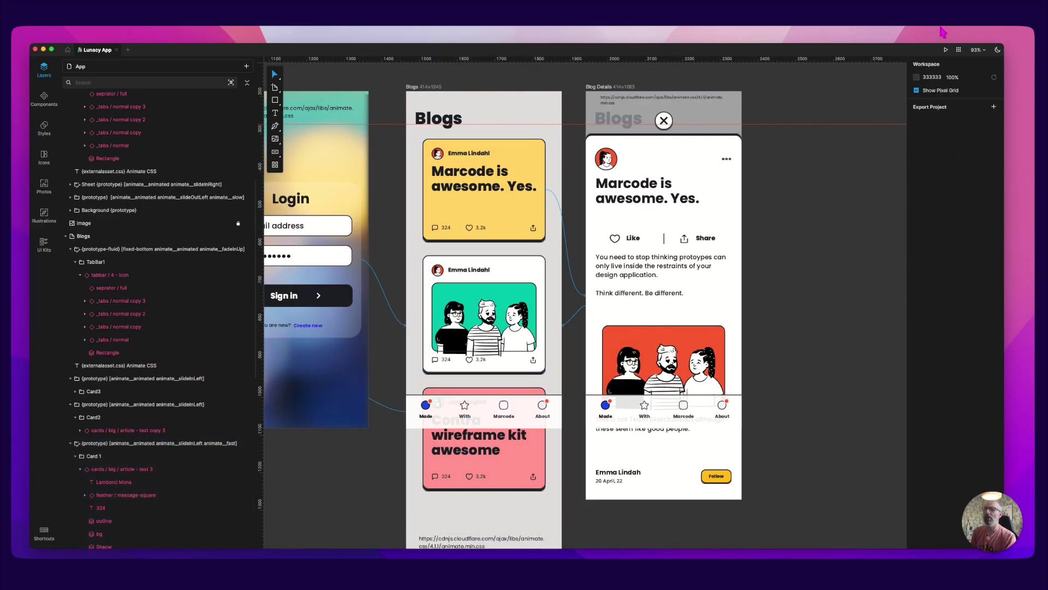
click(868, 26)
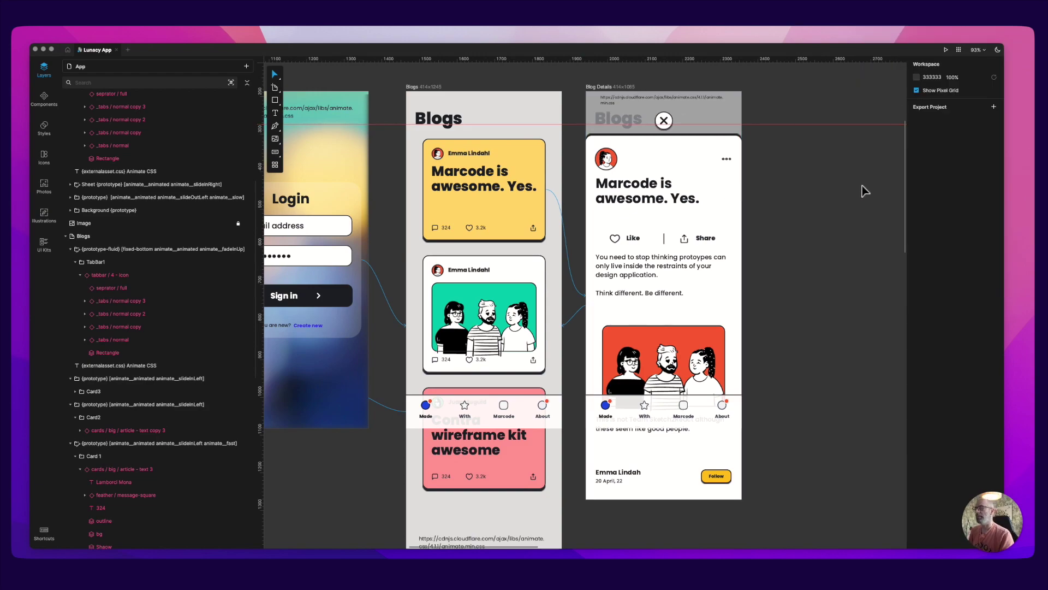
Make the yellow Card 1 group on the Blogs artboard fluid by changing "prototype" to "prototype-fluid" in its layer name
click(494, 199)
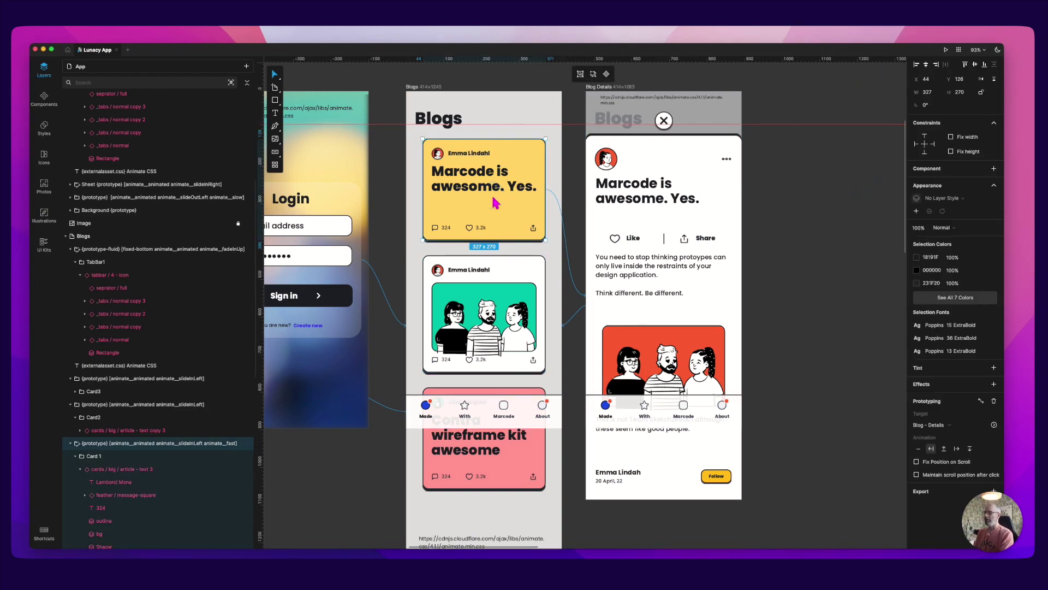
key(super+Tab)
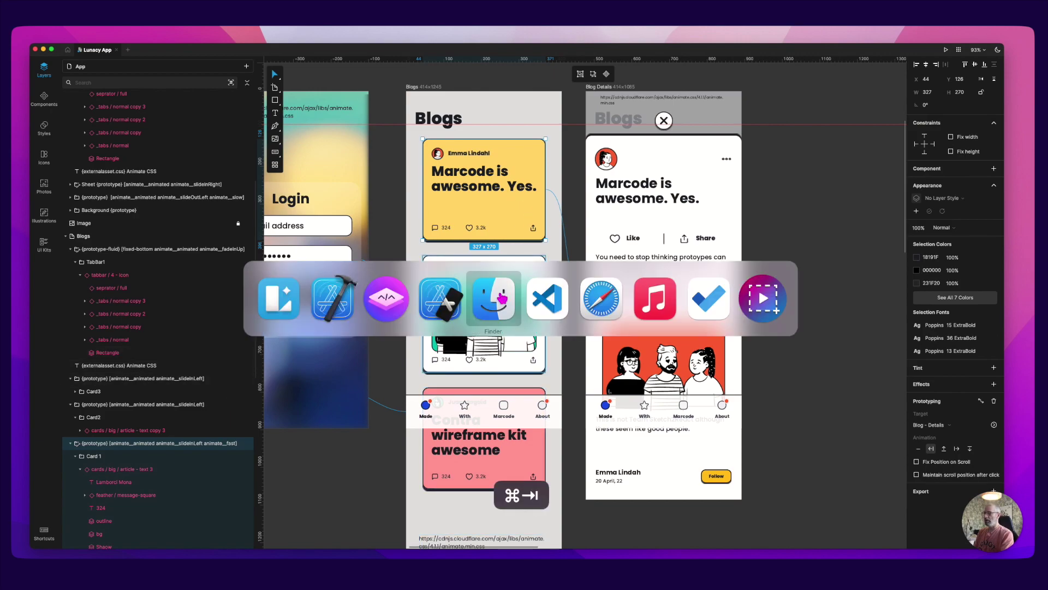
click(305, 289)
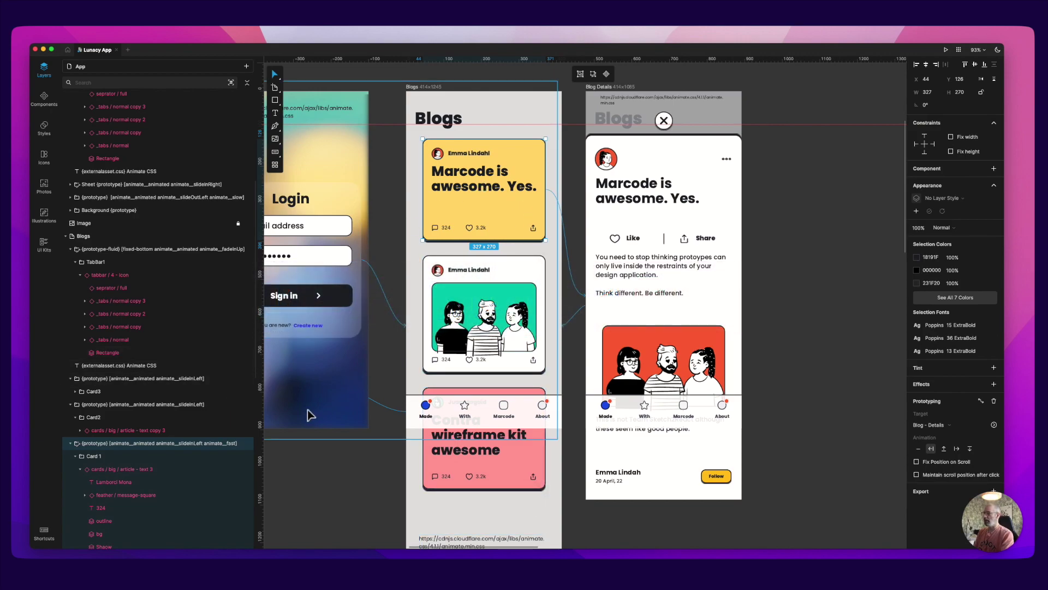
double_click(111, 443)
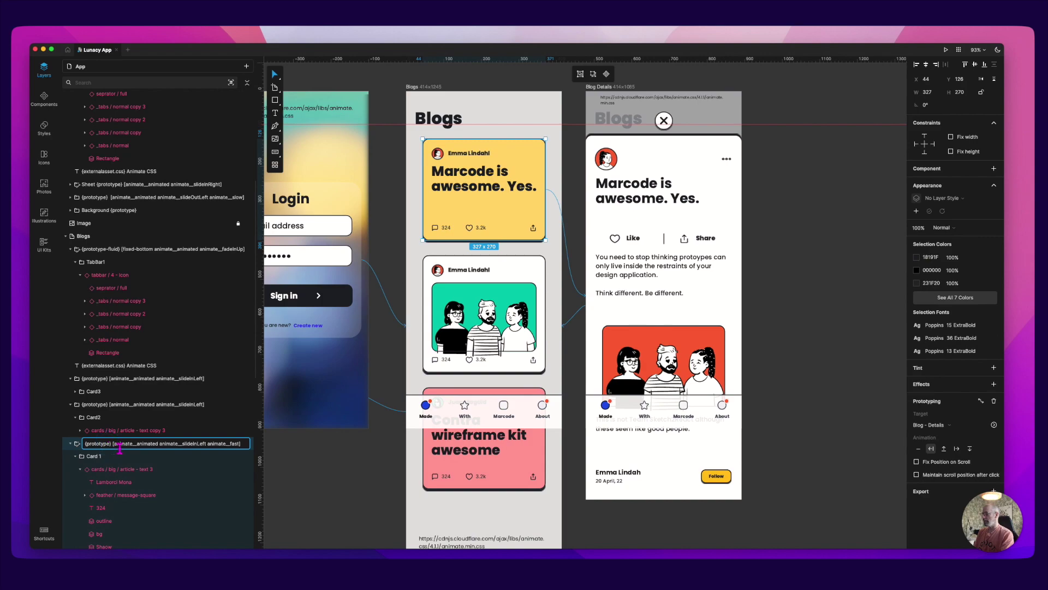
text(-)
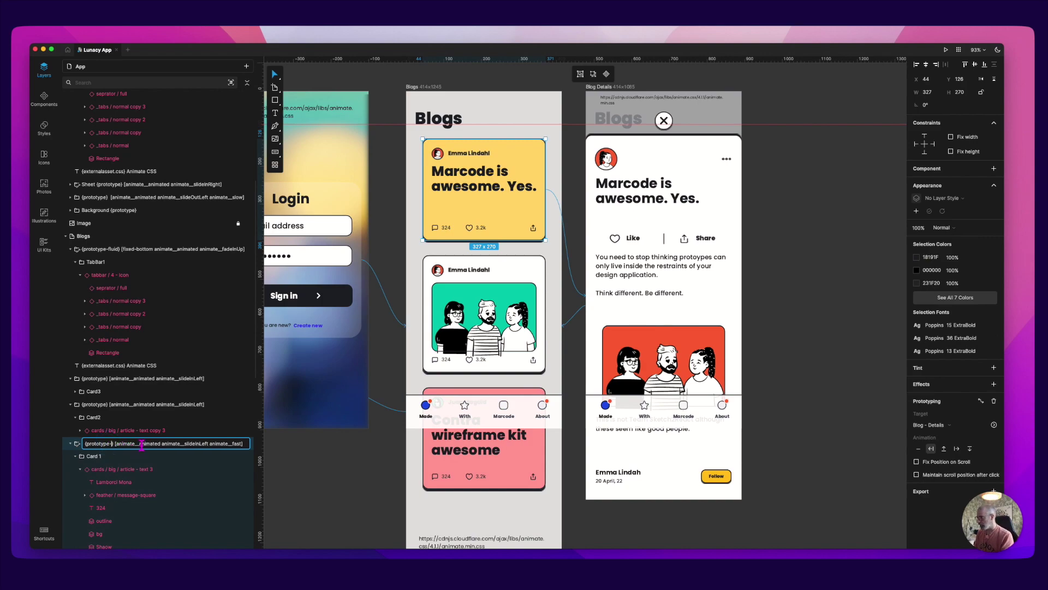
text(fluid)
key(Return)
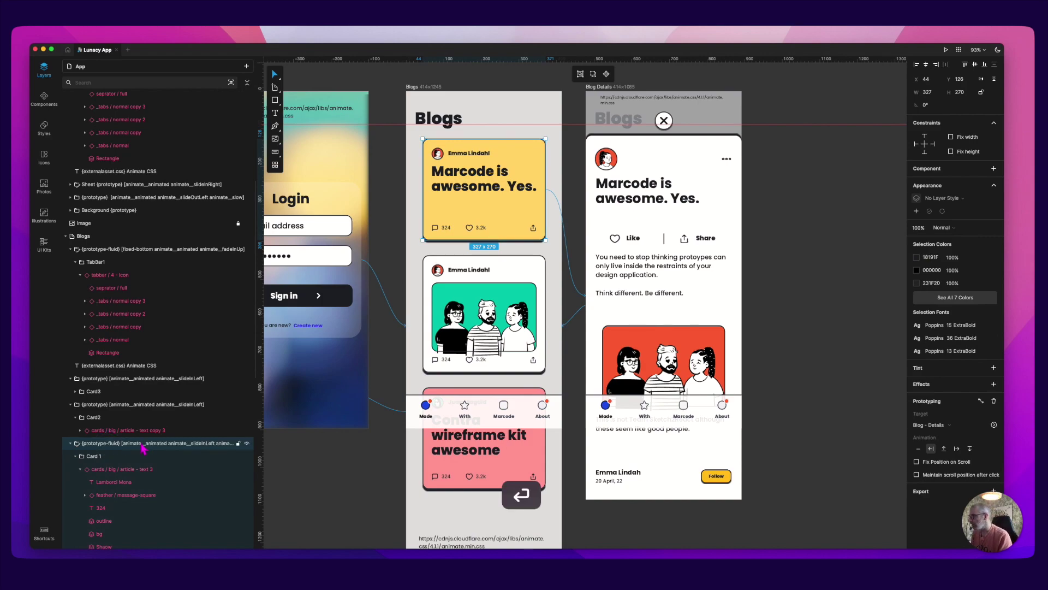
Change "prototype" to "prototype-fluid" in the layer name of the illustrated Card2 group on the Blogs artboard
click(485, 311)
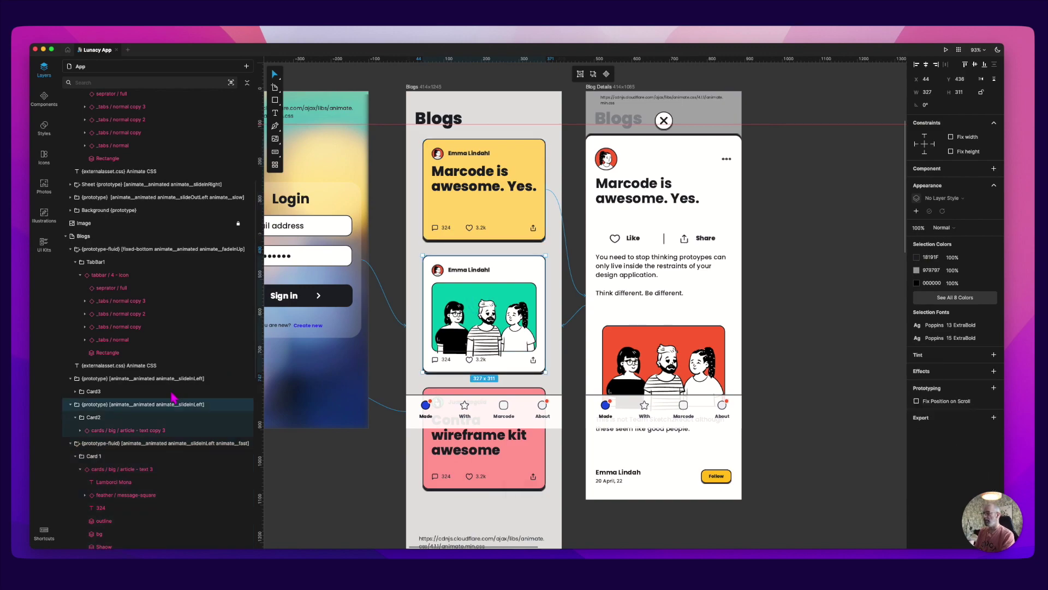
double_click(105, 404)
text(-fluid)
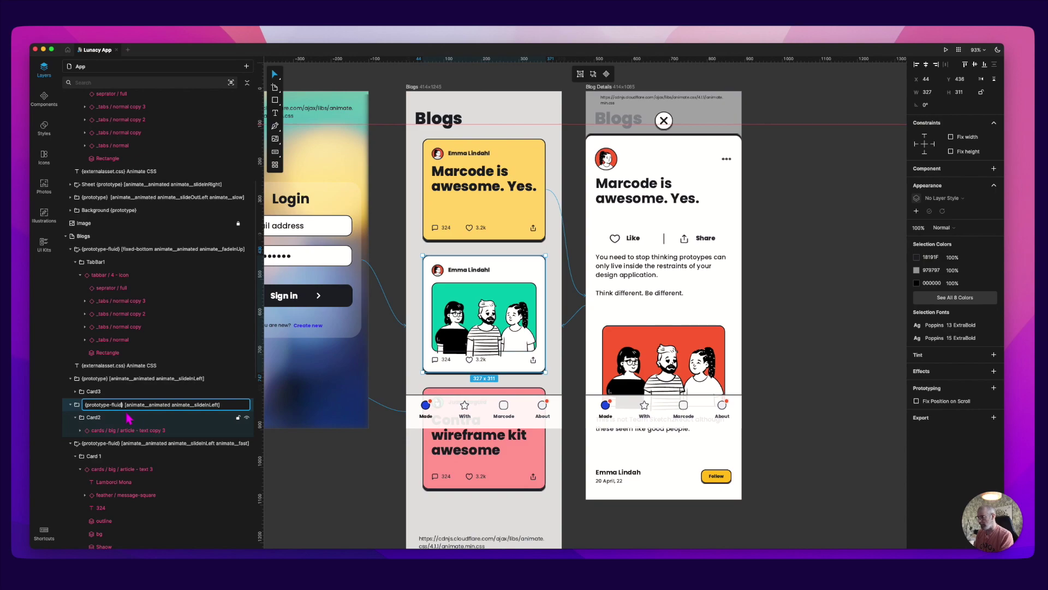
key(Return)
Change "prototype" to "prototype-fluid" in the pink Card3 group's layer name and save the document
click(460, 455)
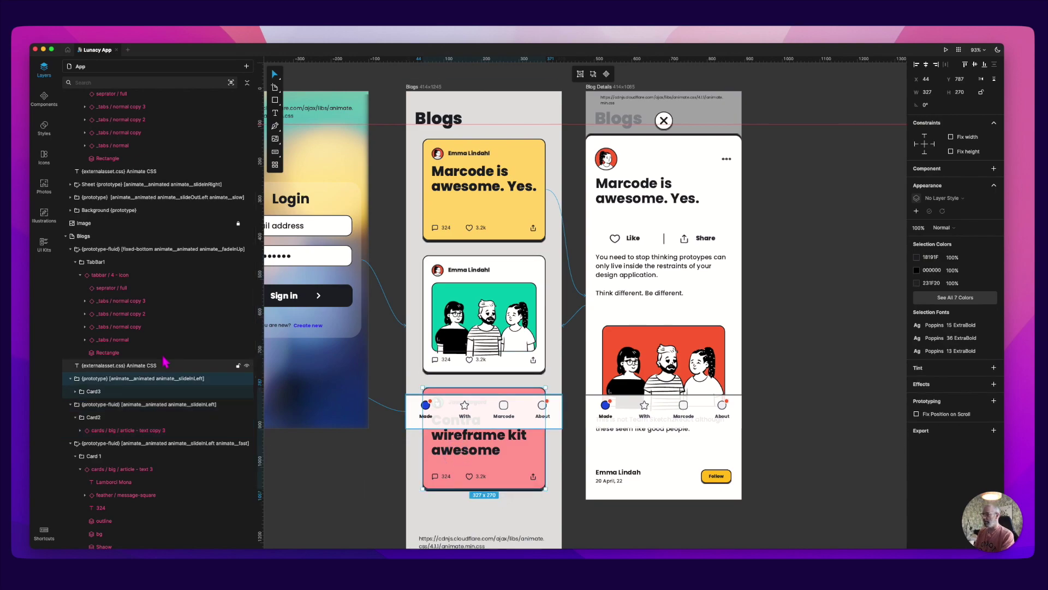
double_click(102, 379)
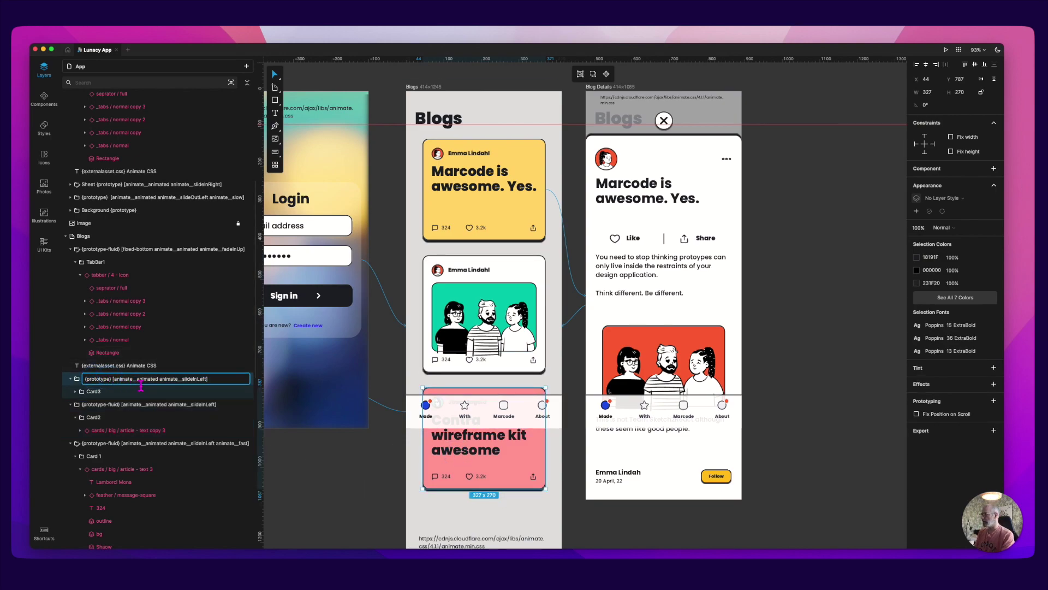
text(-fluid)
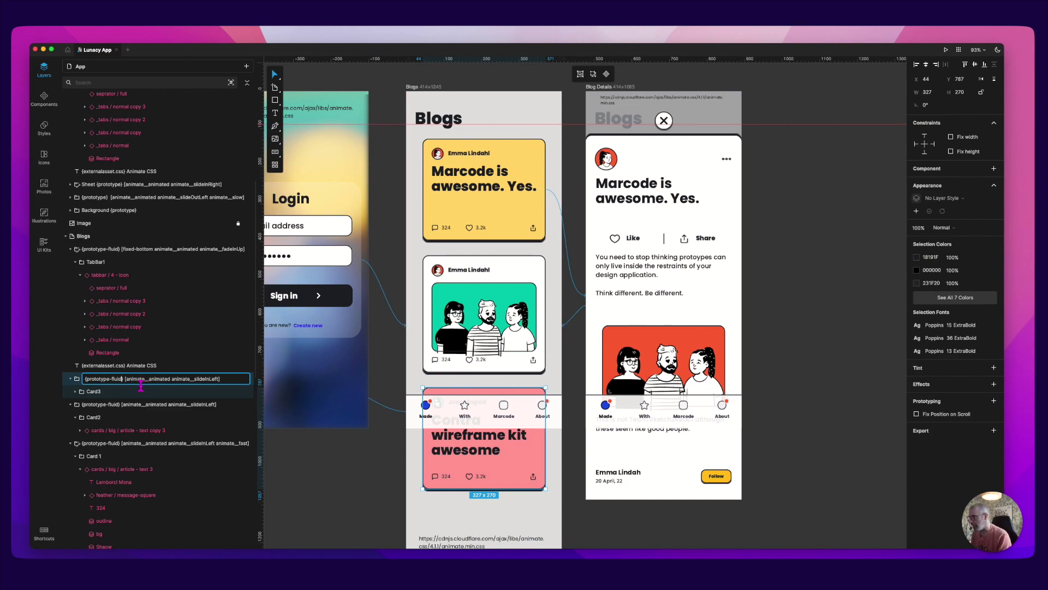
key(Return)
key(super+s)
Switch to Marcode and resize the iPhone 11 preview window to check how the Blogs cards adapt in width
key(super+Tab)
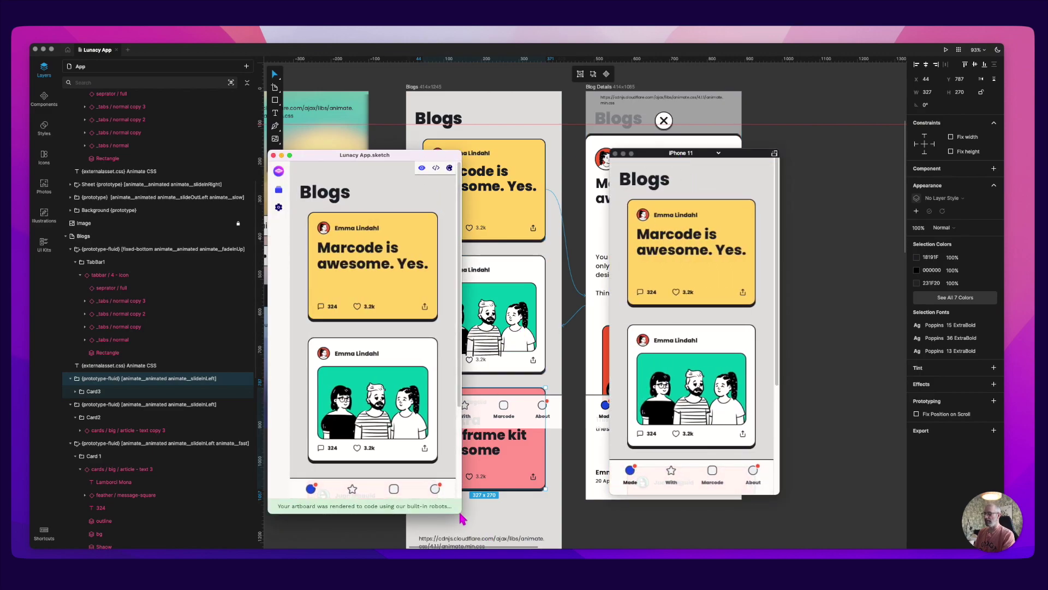
click(778, 491)
drag(782, 497, 784, 524)
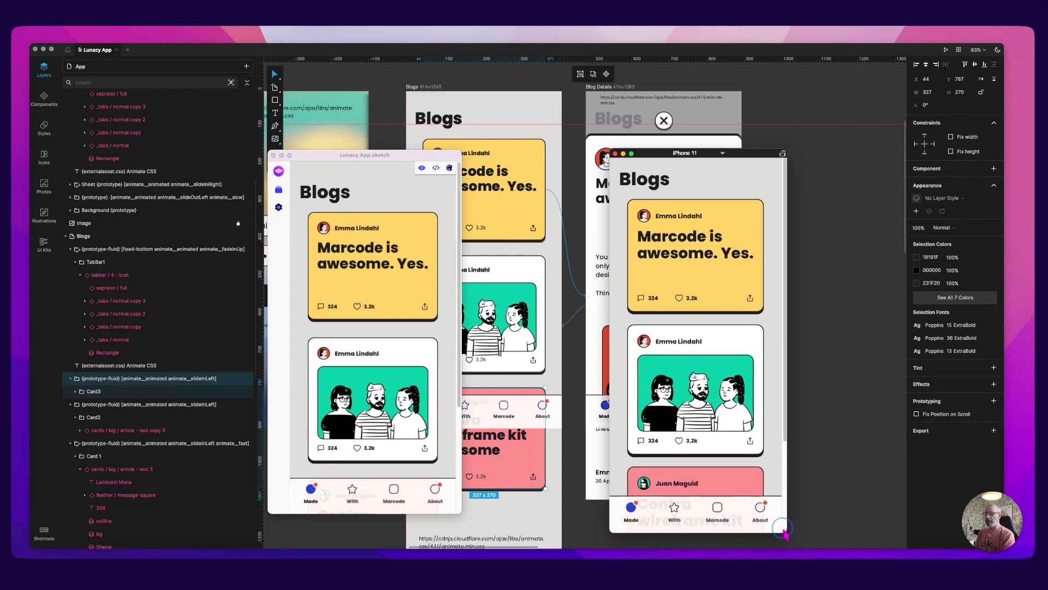
drag(785, 532, 776, 521)
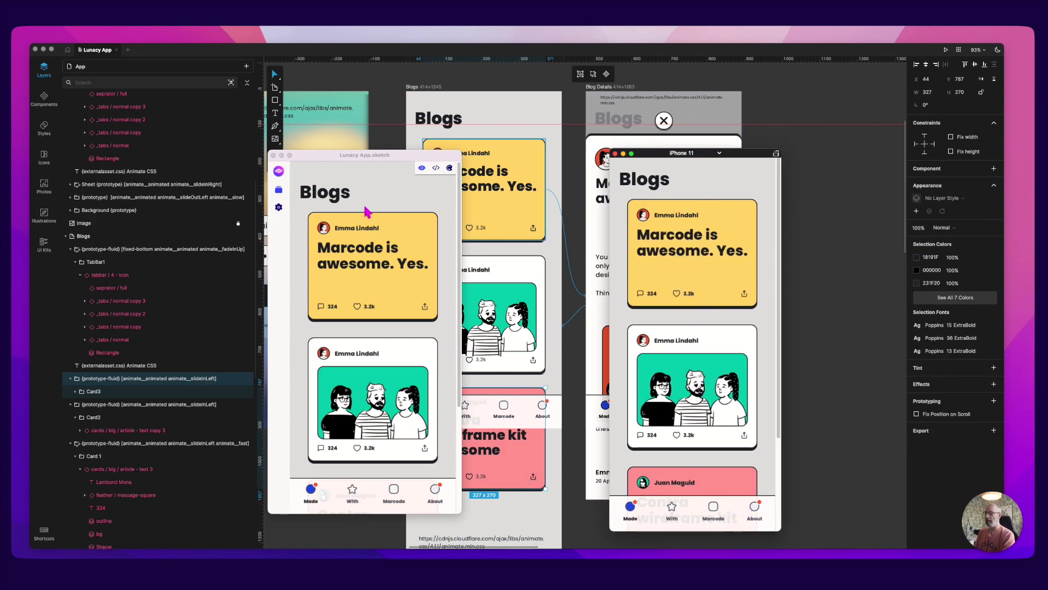
Open the "Marcode is awesome. Yes." article in Marcode, and move and heighten the project window to check its layout
click(377, 253)
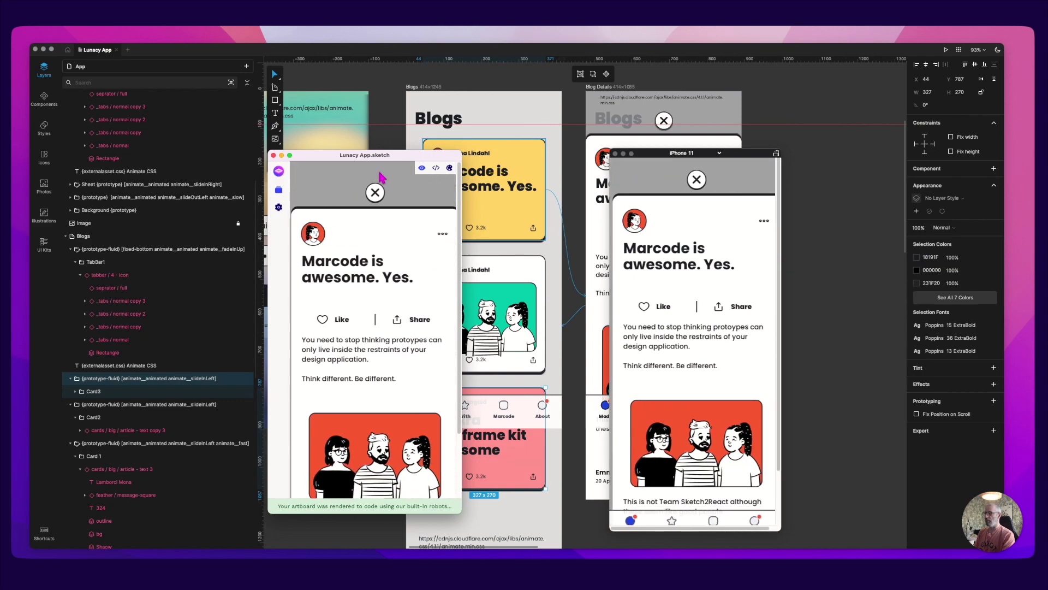
drag(343, 159, 315, 152)
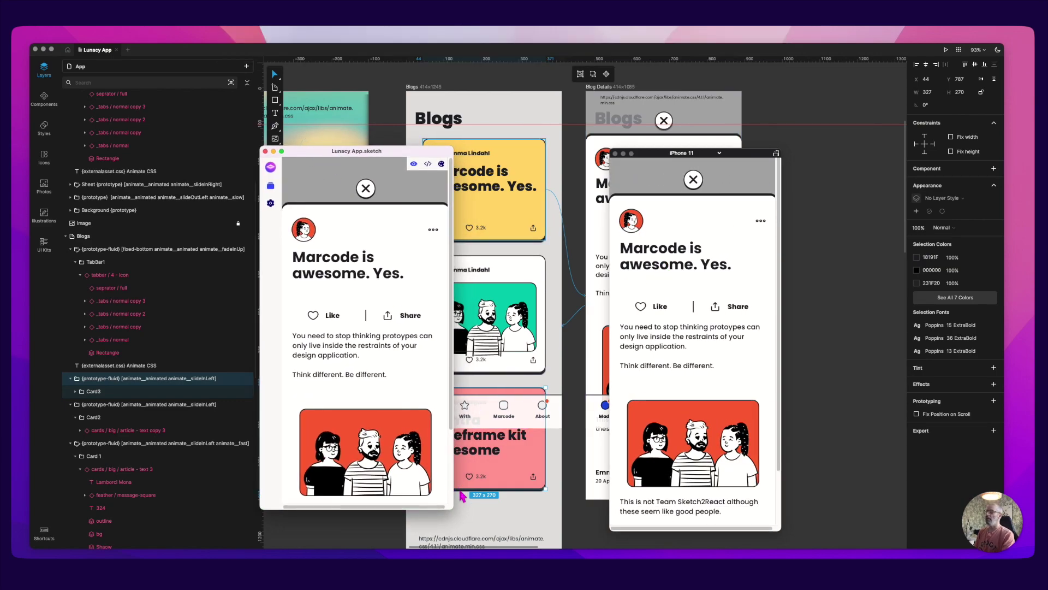
mouse_move(459, 516)
mouse_down()
mouse_move(480, 536)
mouse_move(453, 528)
mouse_up()
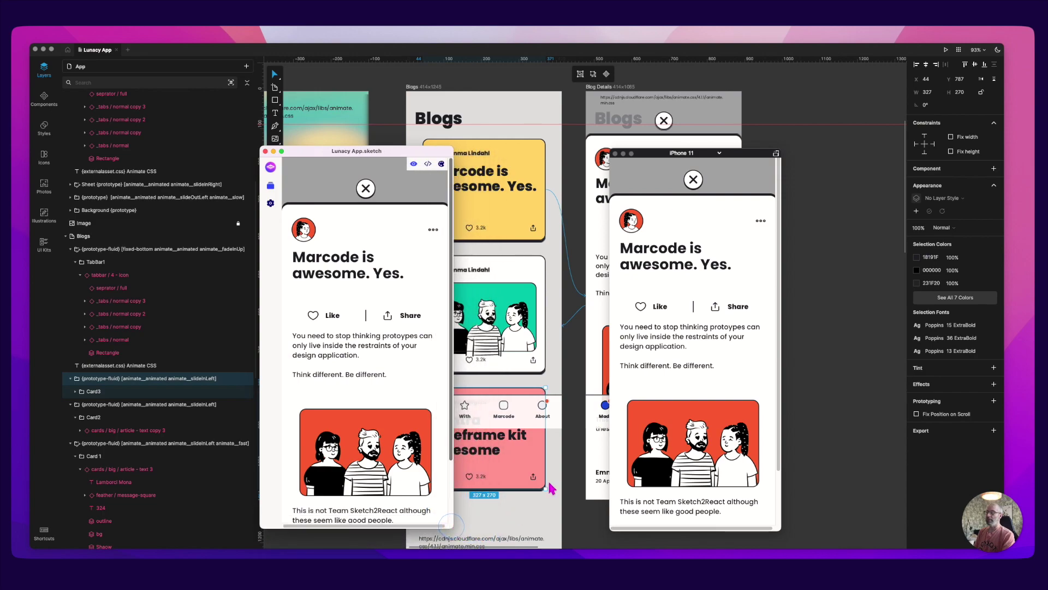
click(634, 178)
Switch to Simulator and hide all other applications so that only the three iPhones remain
key(super+Tab)
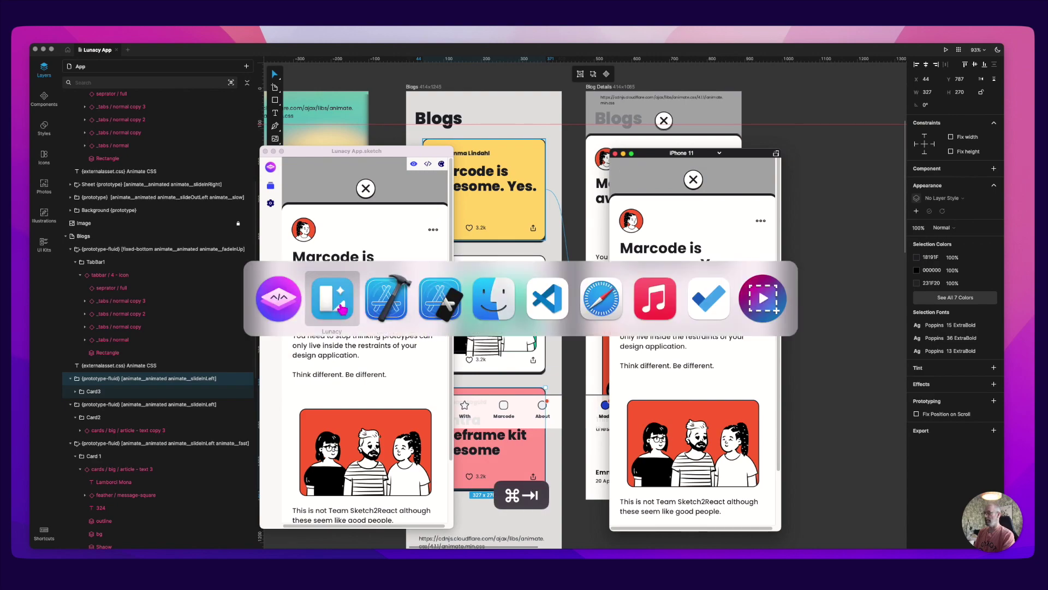
click(438, 310)
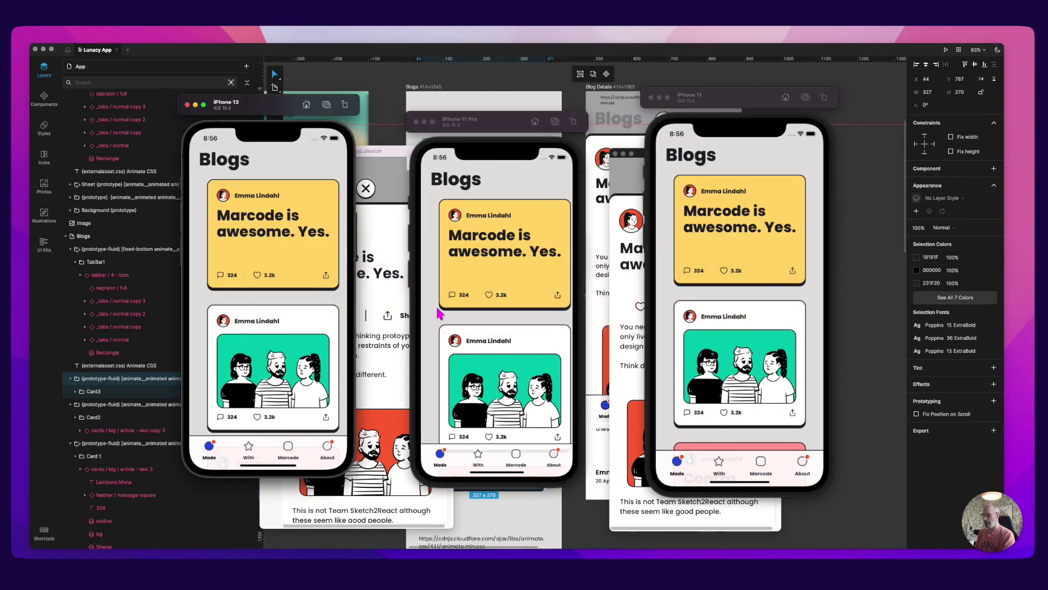
key(alt+super+h)
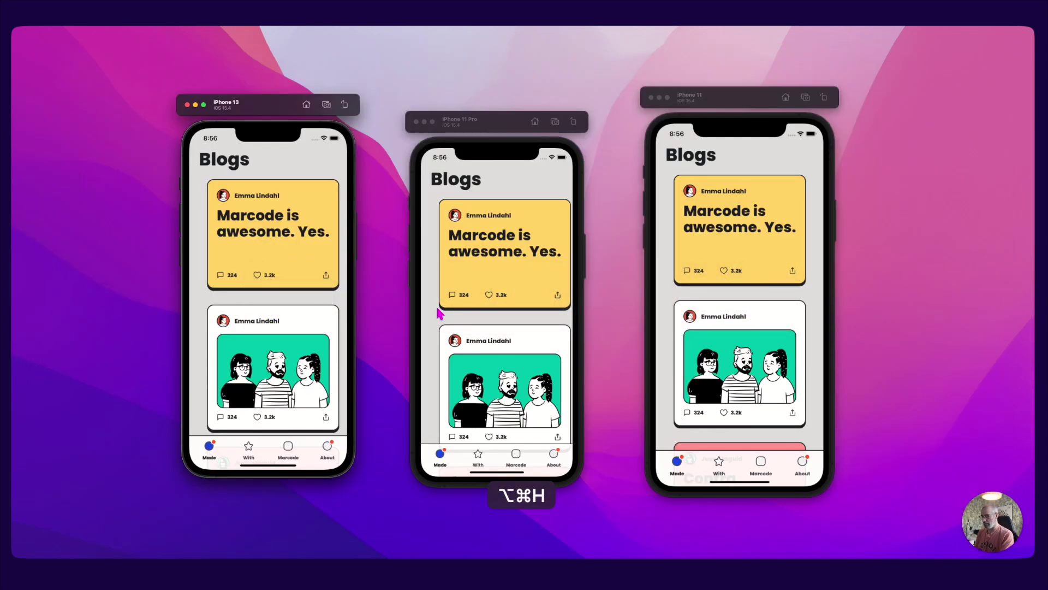
Open the "Marcode is awesome. Yes." article on the iPhone 11 Pro and iPhone 13, and close it on the iPhone 13
click(495, 249)
click(496, 253)
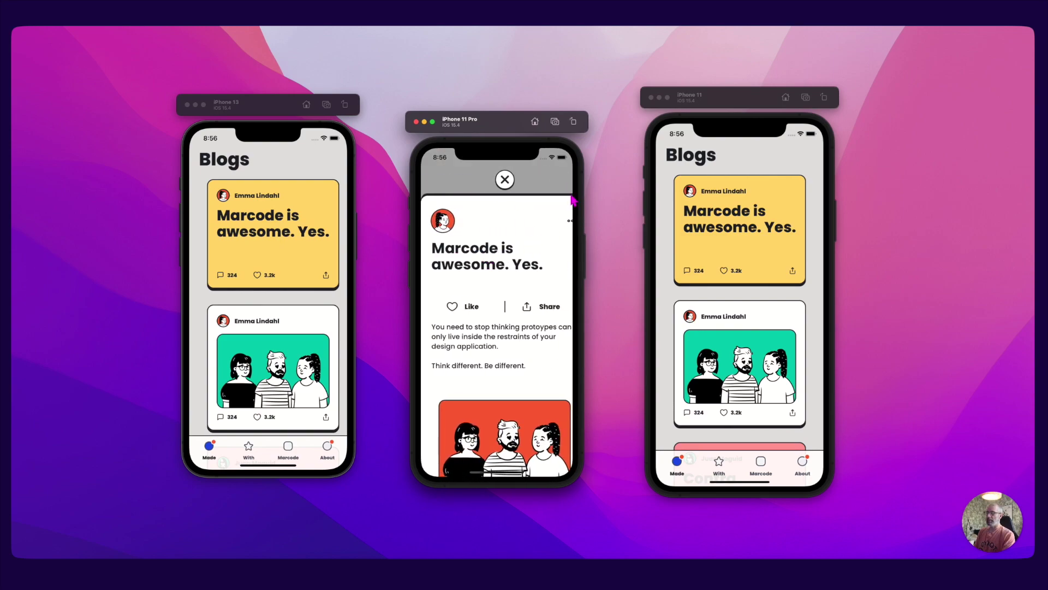
click(277, 221)
click(267, 224)
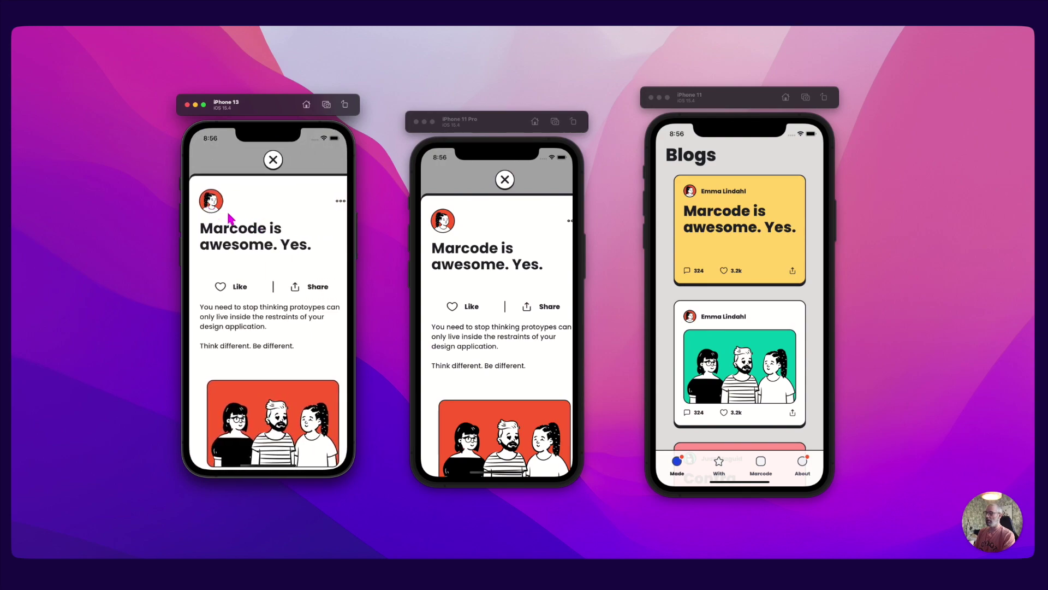
click(273, 160)
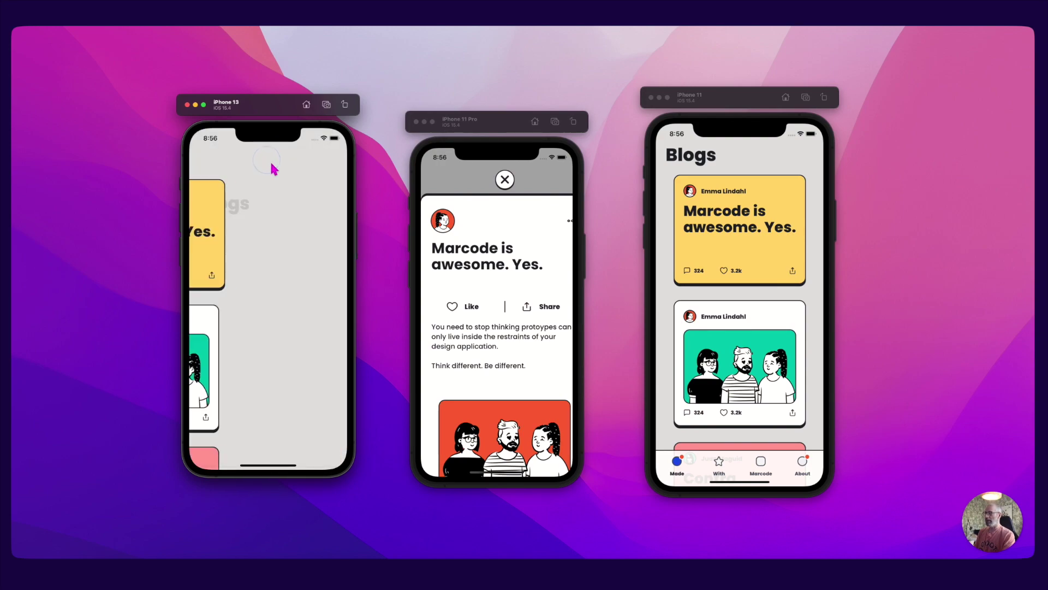
Open the "Marcode is awesome. Yes." article on the iPhone 11 to check its layout
click(727, 210)
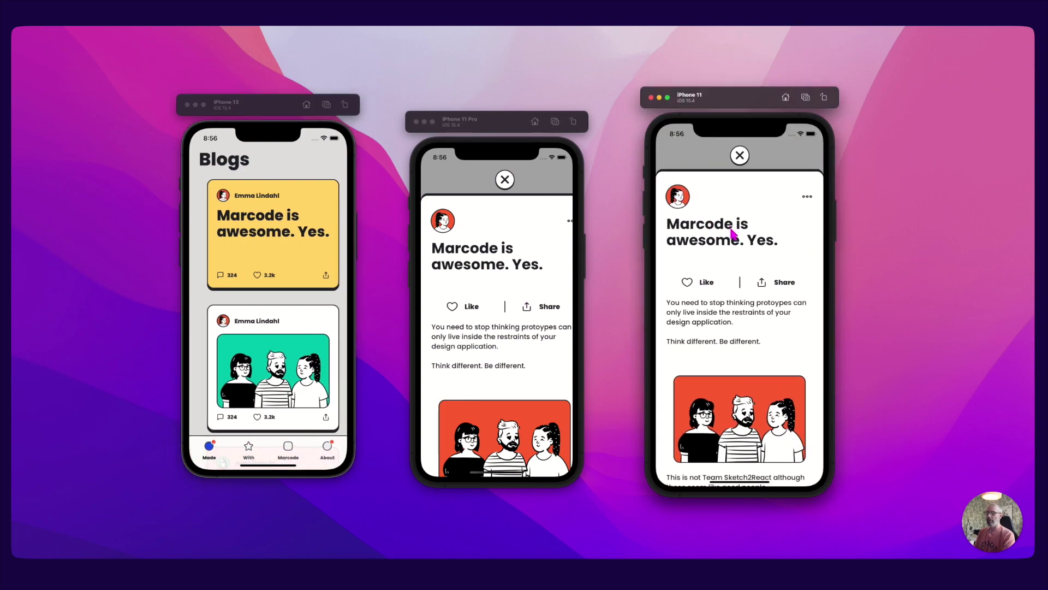
Switch to Lunacy, change the Blog Details Sheet group's tag to (prototype-fluid), and save the document
key(super+Tab)
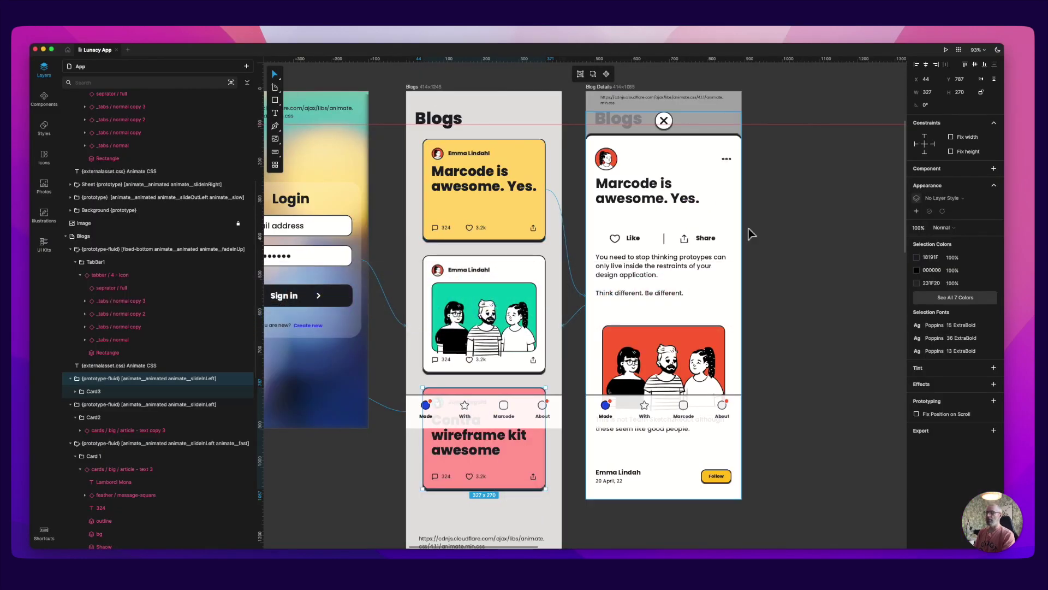
click(708, 184)
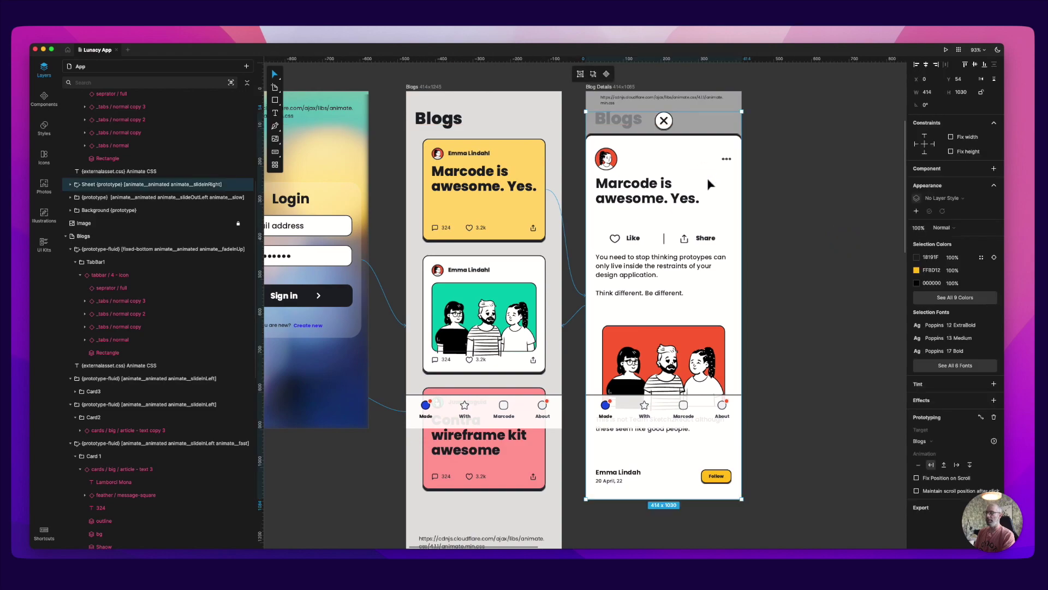
double_click(106, 184)
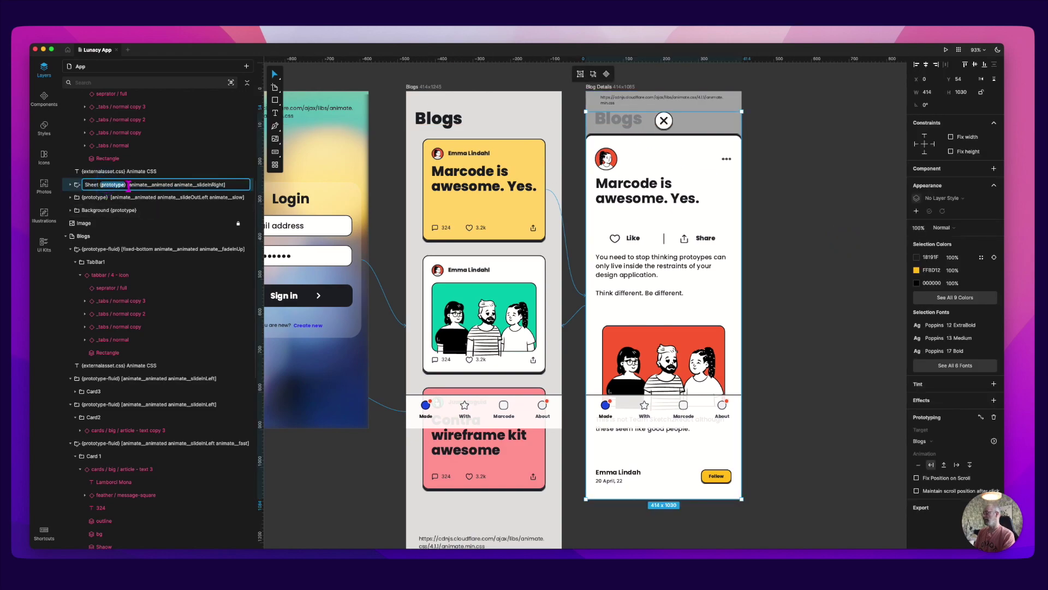
click(125, 185)
text(-f)
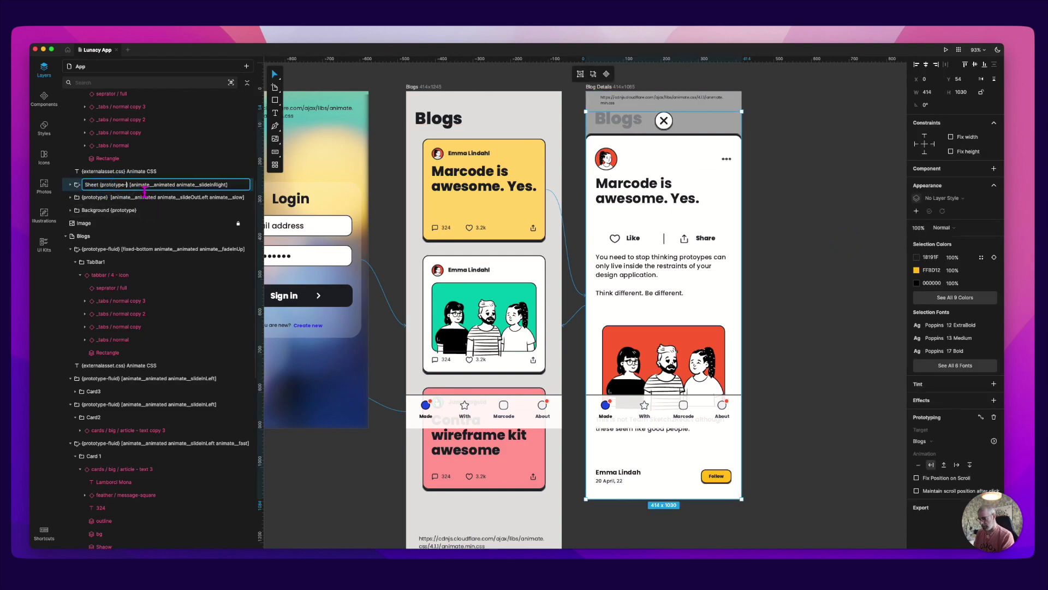
text(luid)
key(Return)
key(super+s)
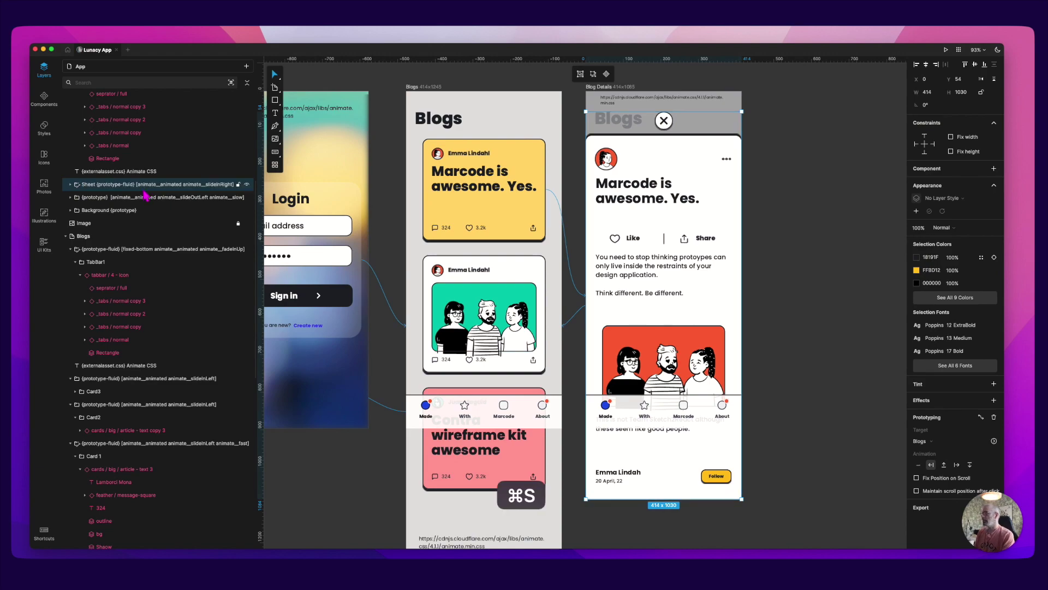
Switch to Marcode, place the project and iPhone 11 preview windows side by side, and enlarge the preview to check the article's layout
key(super+Tab)
key(super+Tab)
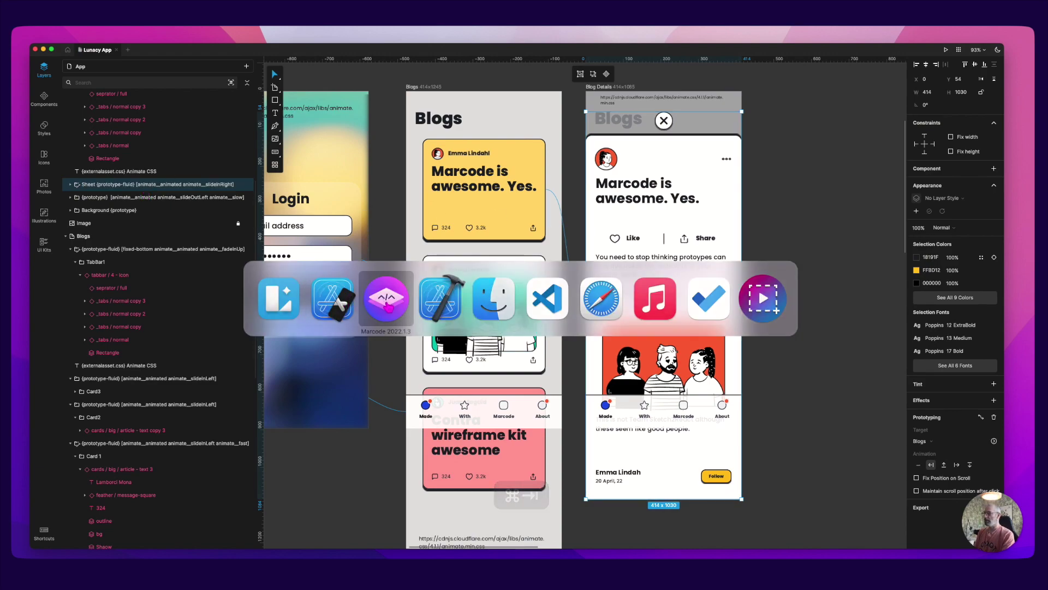
key(super+Tab)
click(365, 161)
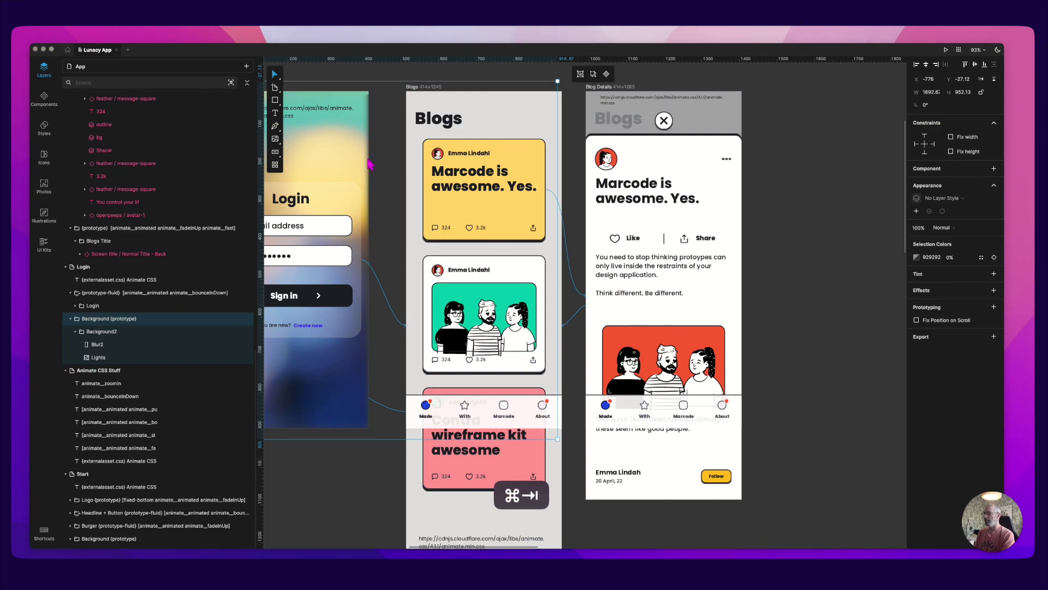
key(super+Tab)
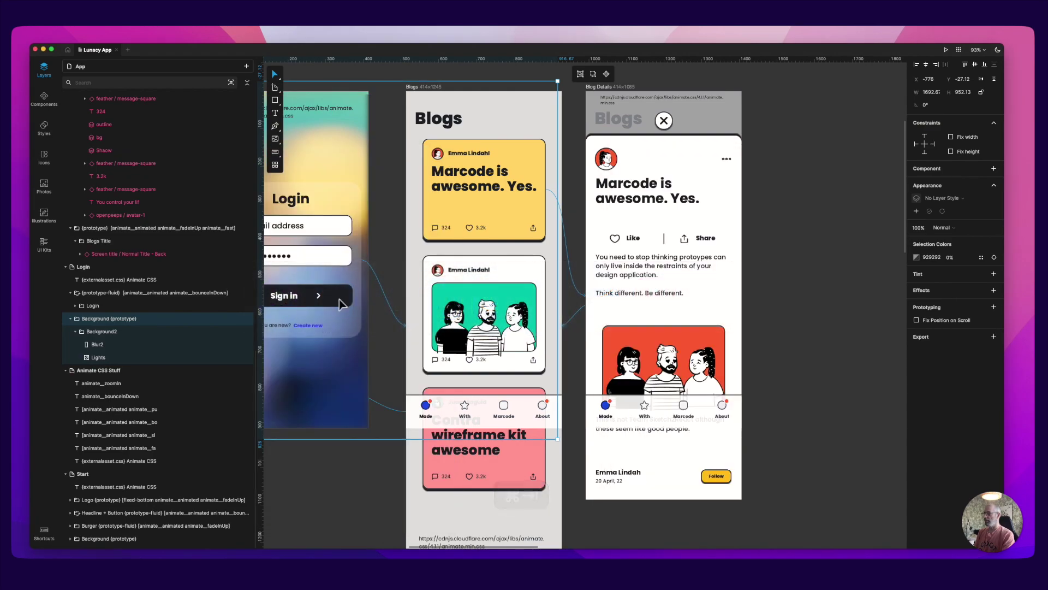
key(super+Tab)
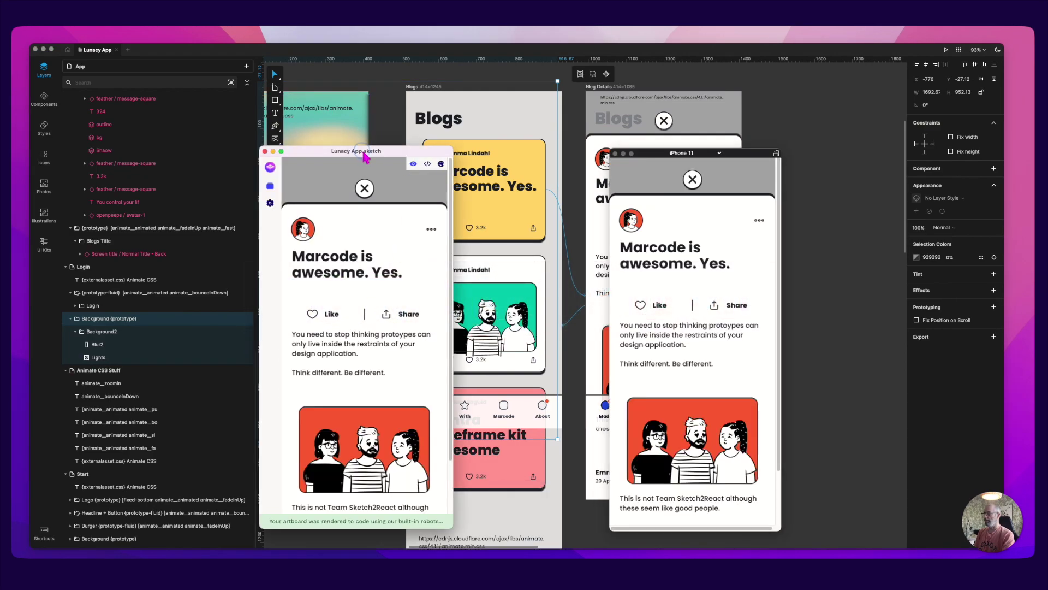
drag(362, 145, 320, 129)
drag(644, 155, 517, 125)
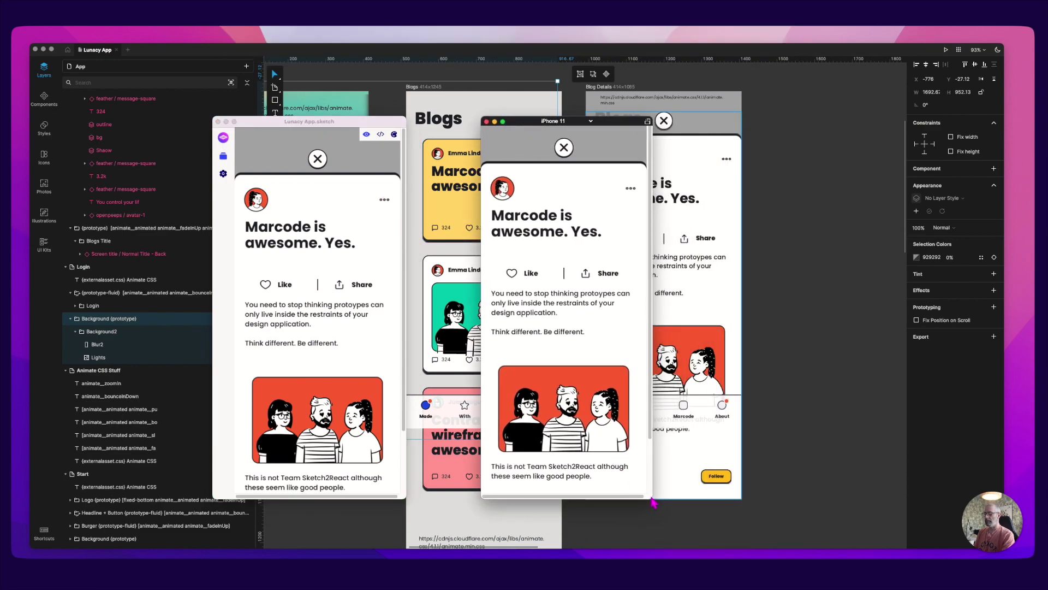
drag(653, 505, 659, 536)
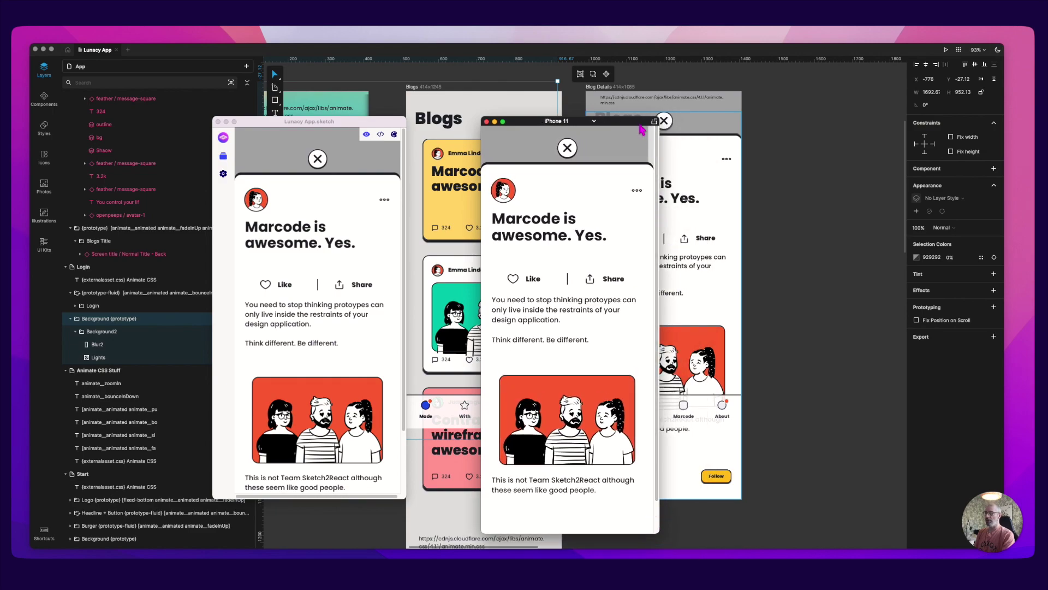
Return to Lunacy, rename the Blog Details group "Background (prototype)" to "Background (prototype-fluid)", and save the document
click(706, 158)
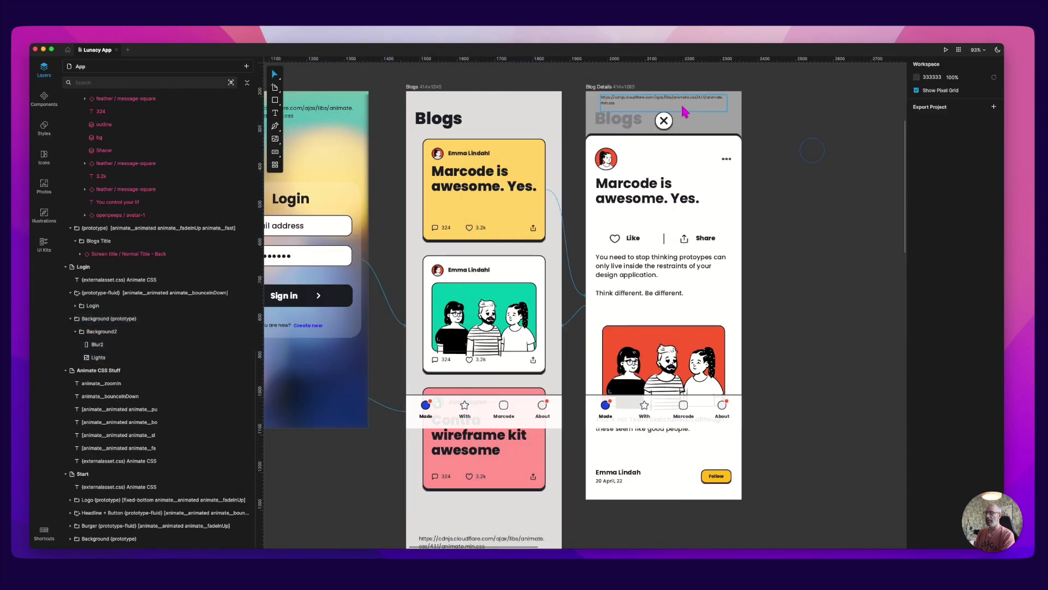
click(724, 129)
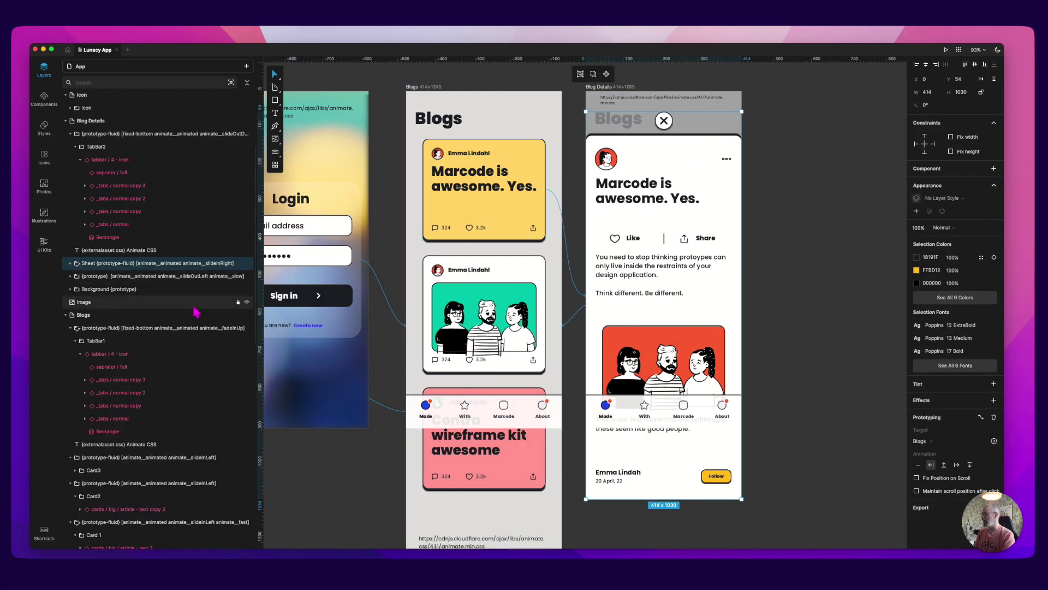
click(104, 290)
click(70, 289)
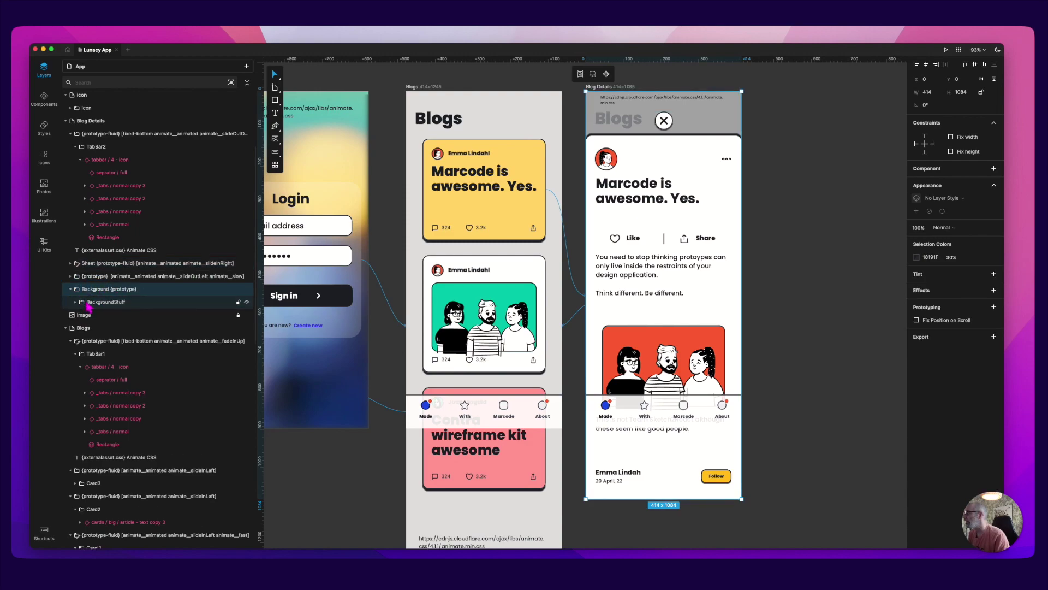
click(106, 305)
click(76, 303)
click(76, 304)
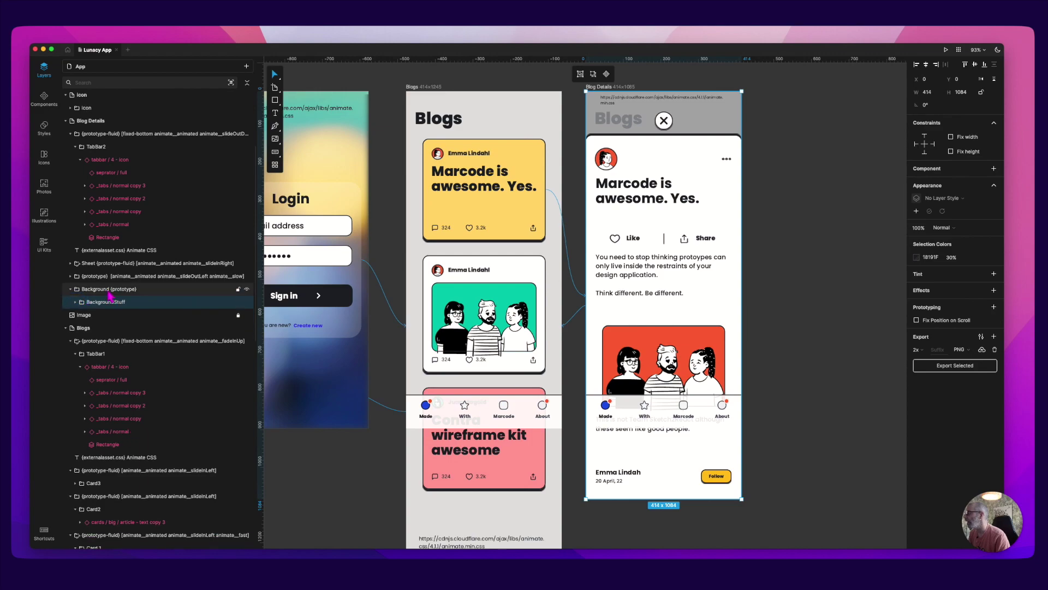
click(109, 289)
double_click(136, 290)
click(139, 290)
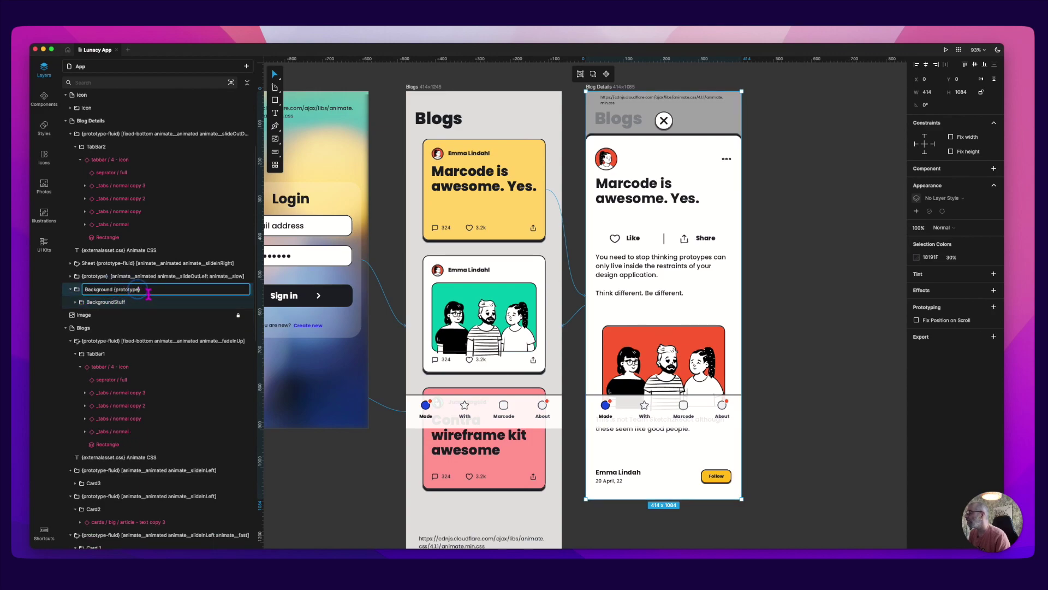
text(-fluid)
key(Return)
key(super+s)
Switch to Marcode, shrink the iPhone 11 preview slightly to check the article, and close the article in both windows
key(super+Tab)
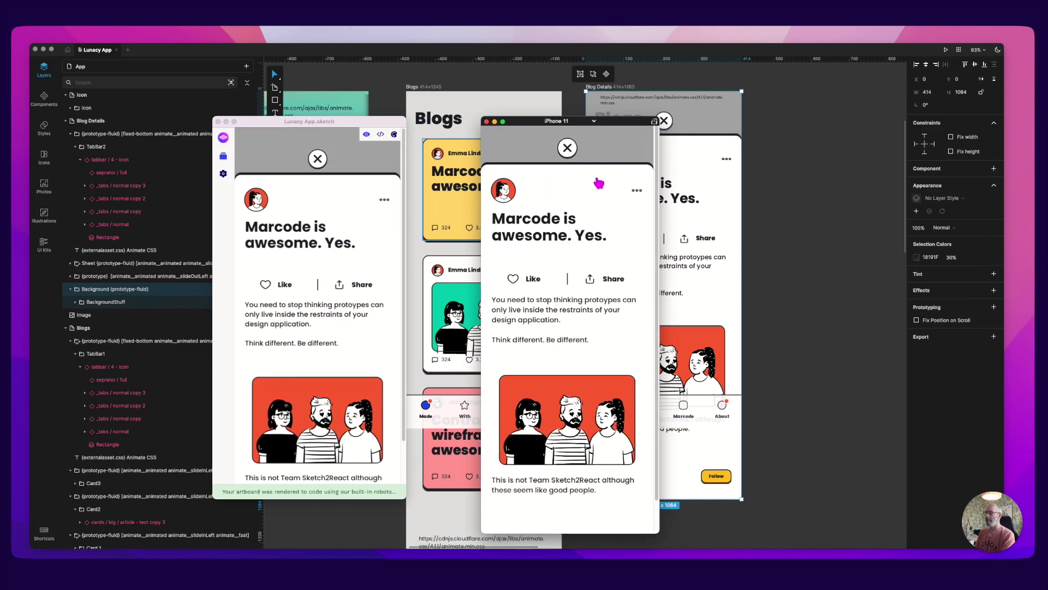
mouse_move(656, 533)
mouse_down()
mouse_move(690, 552)
mouse_move(651, 518)
mouse_up()
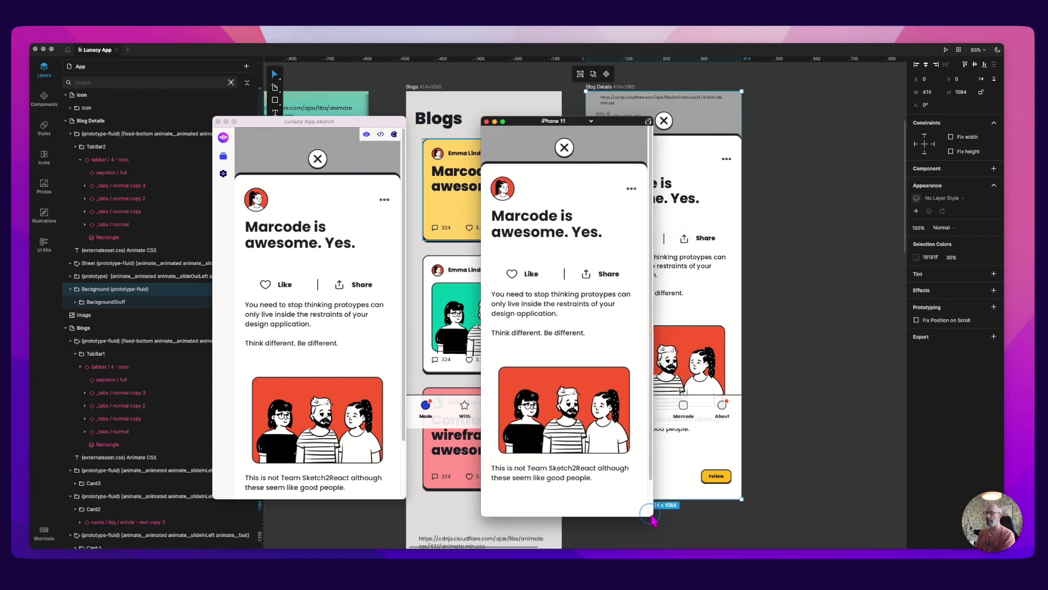
click(318, 159)
click(564, 147)
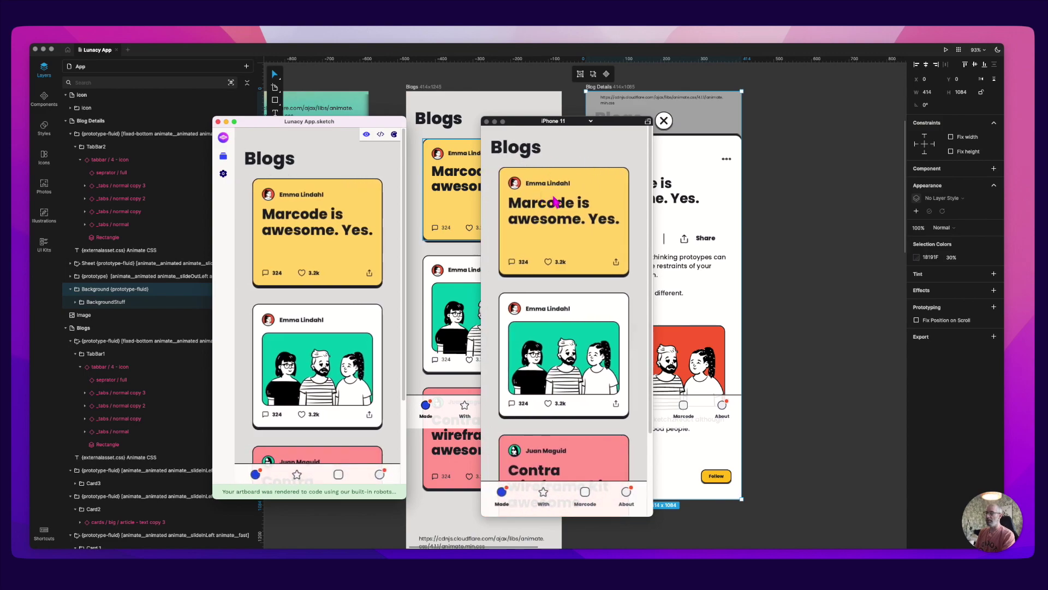
Move the iPhone 11 preview and project windows apart, and widen the project window to check how the Blogs screen scales
drag(550, 123, 589, 116)
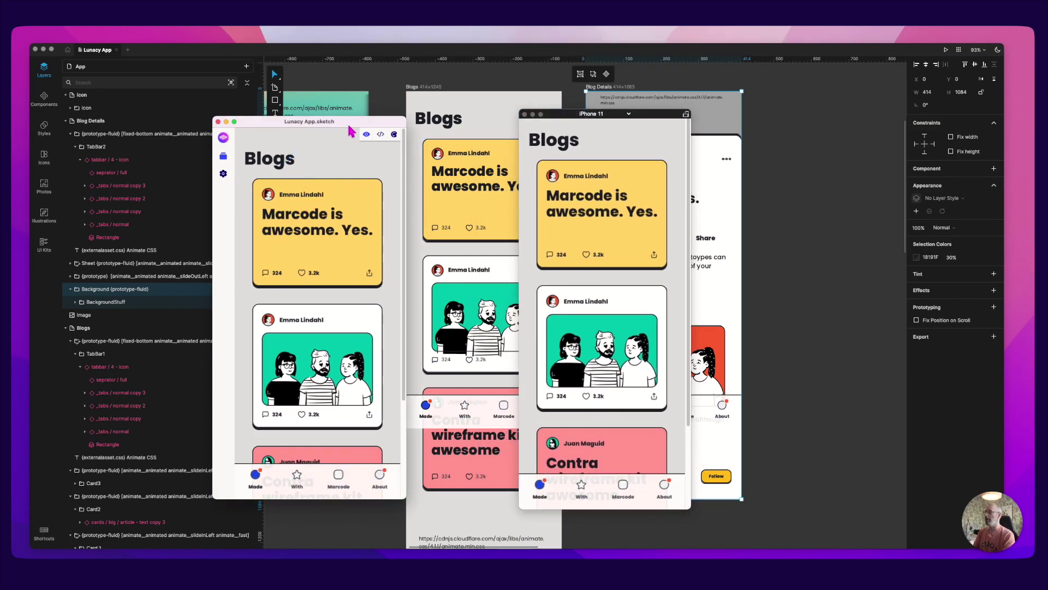
drag(290, 125, 293, 127)
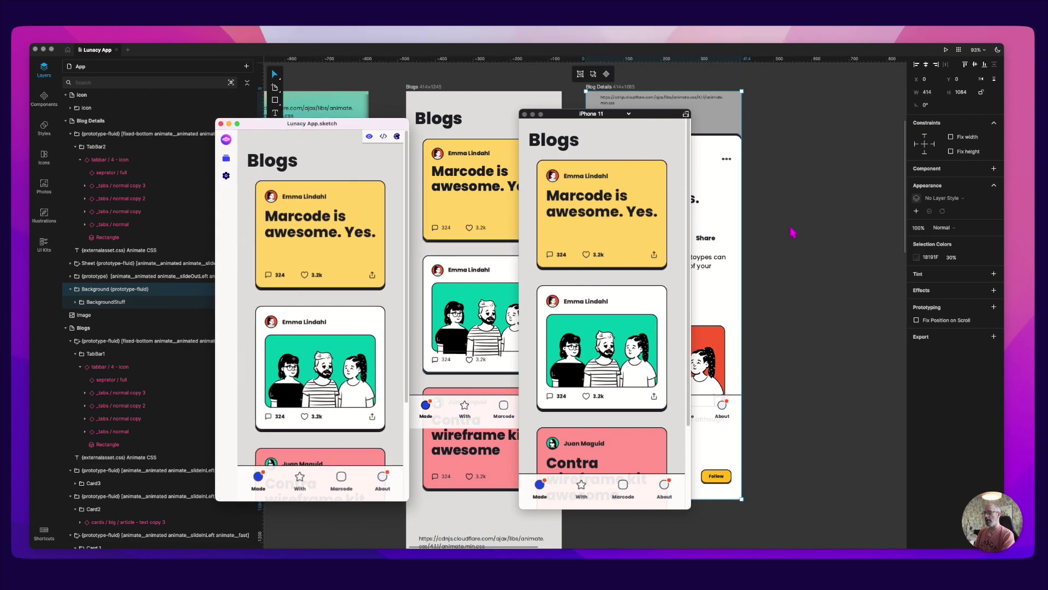
drag(345, 131, 312, 123)
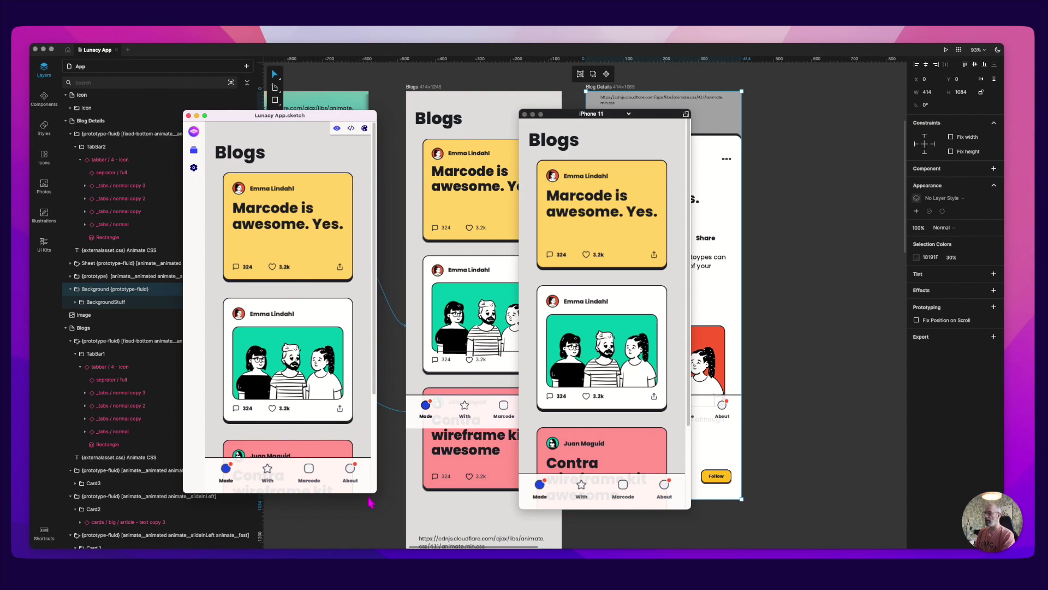
mouse_move(375, 492)
mouse_down()
mouse_move(658, 548)
mouse_move(647, 531)
mouse_up()
key(super+Tab)
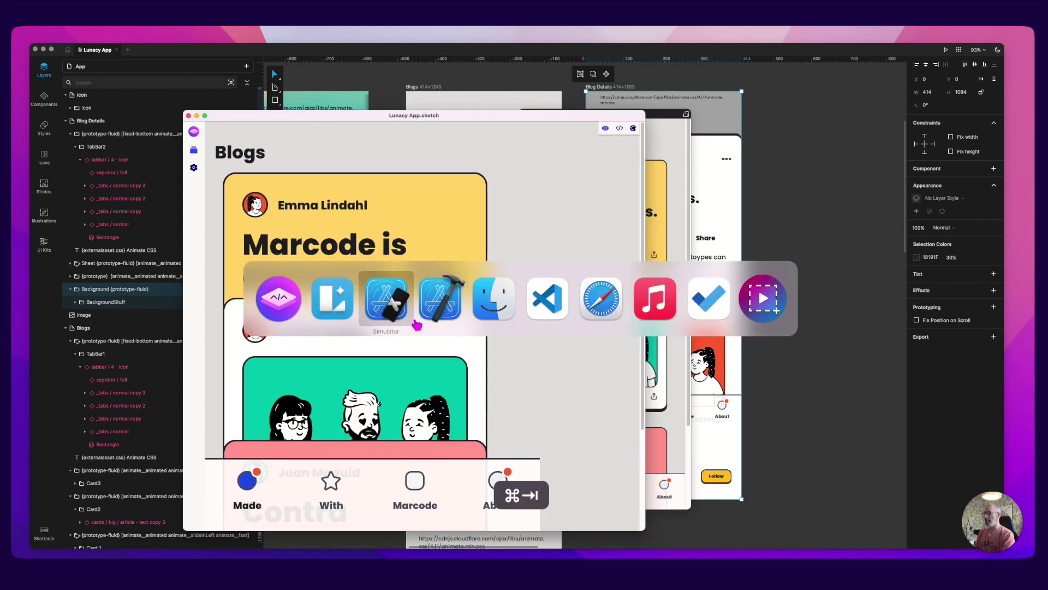
click(548, 298)
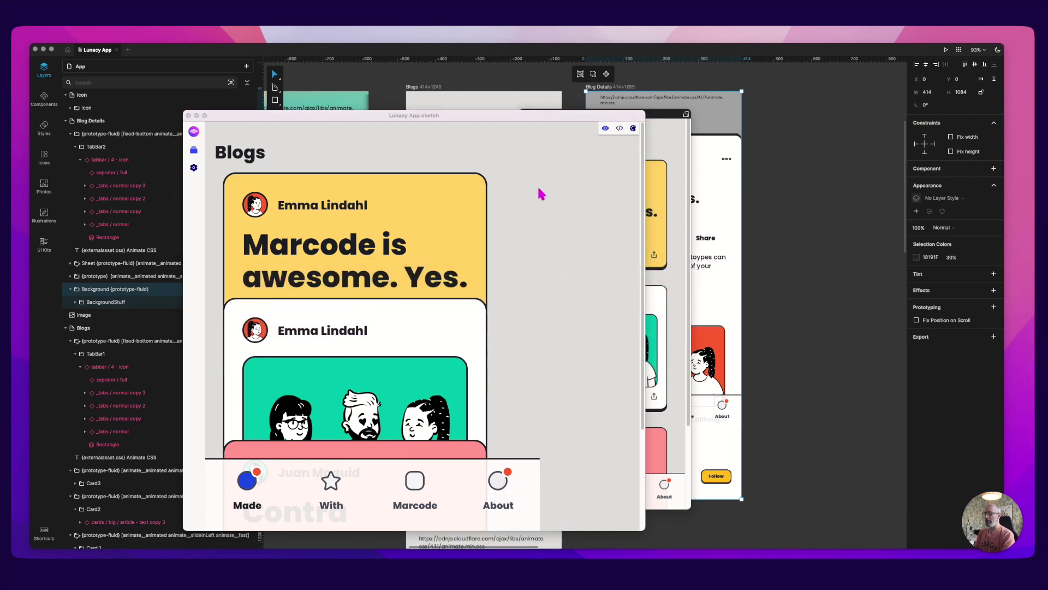
click(375, 121)
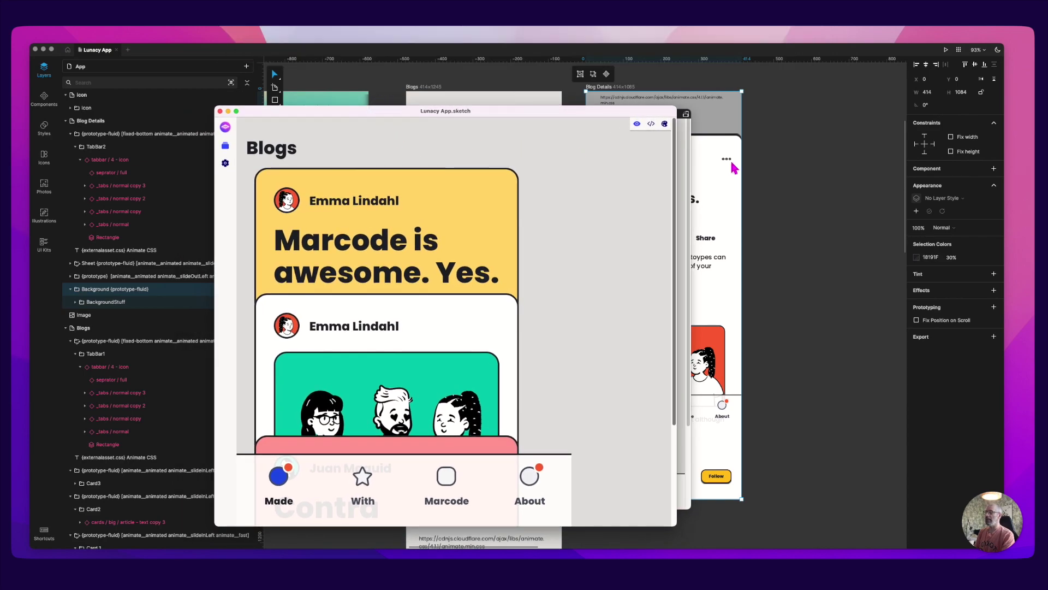
Switch to Lunacy and look over the artboards, including the app screens, icon, icon-background and splash
click(782, 168)
scroll(710, 376, down, 5)
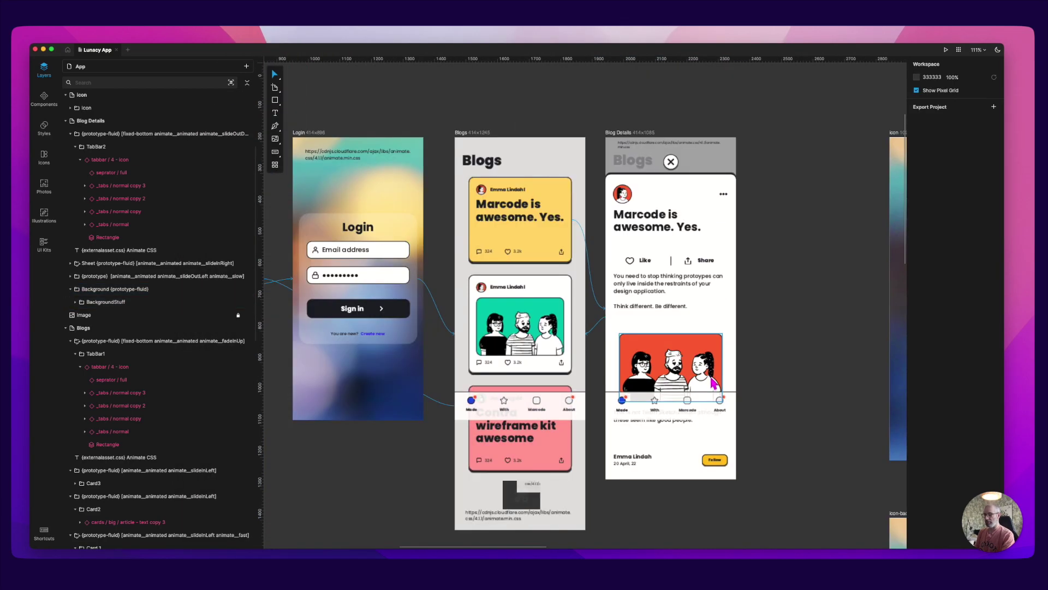
drag(809, 355, 467, 276)
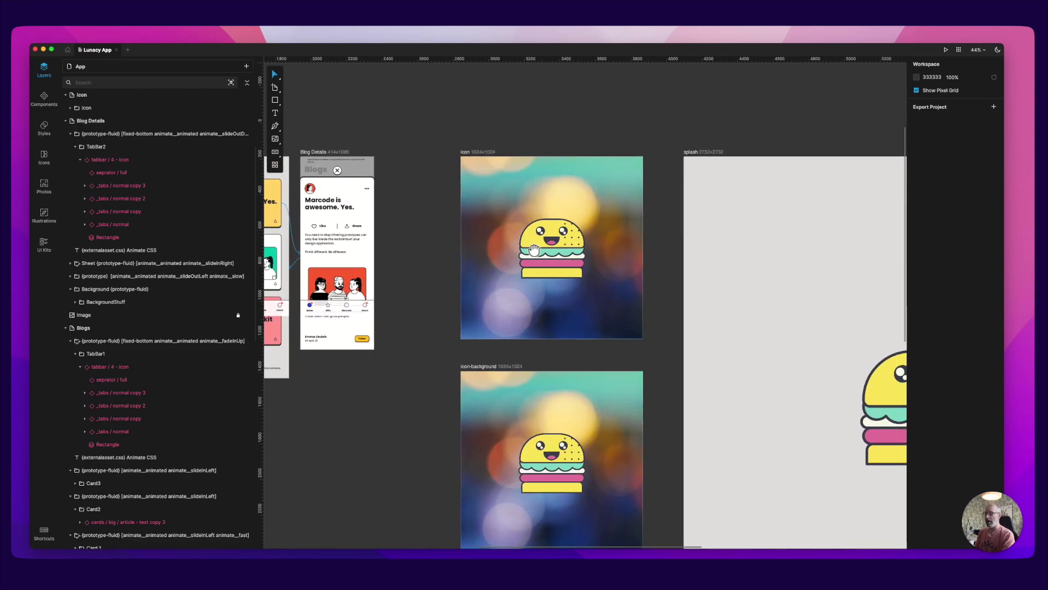
scroll(499, 238, left, 10)
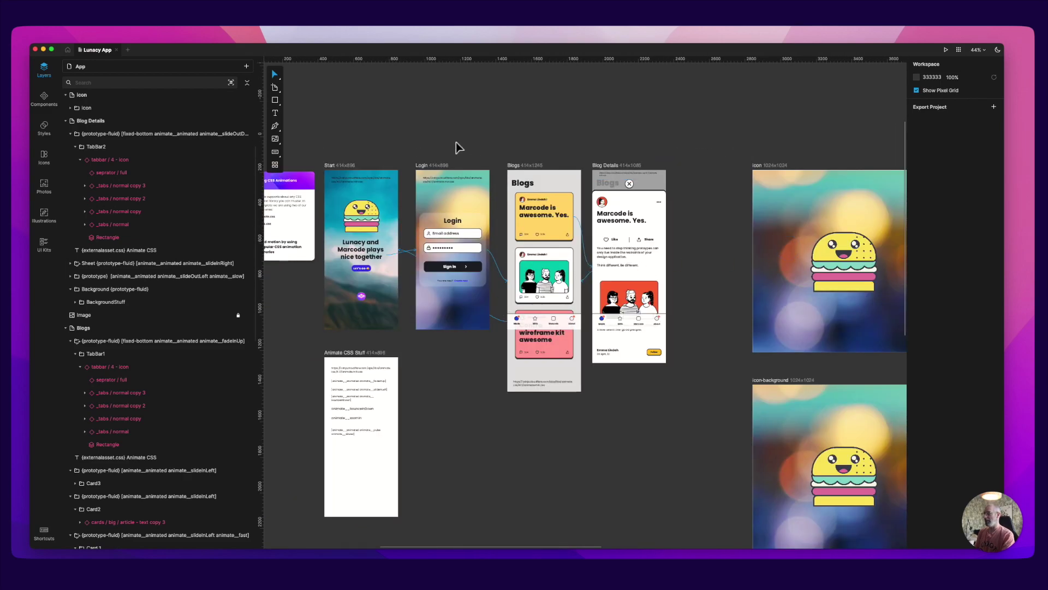
Switch to Marcode and set up an export of all artboards with HTML enabled and Ionic Capacitor disabled
key(super+Tab)
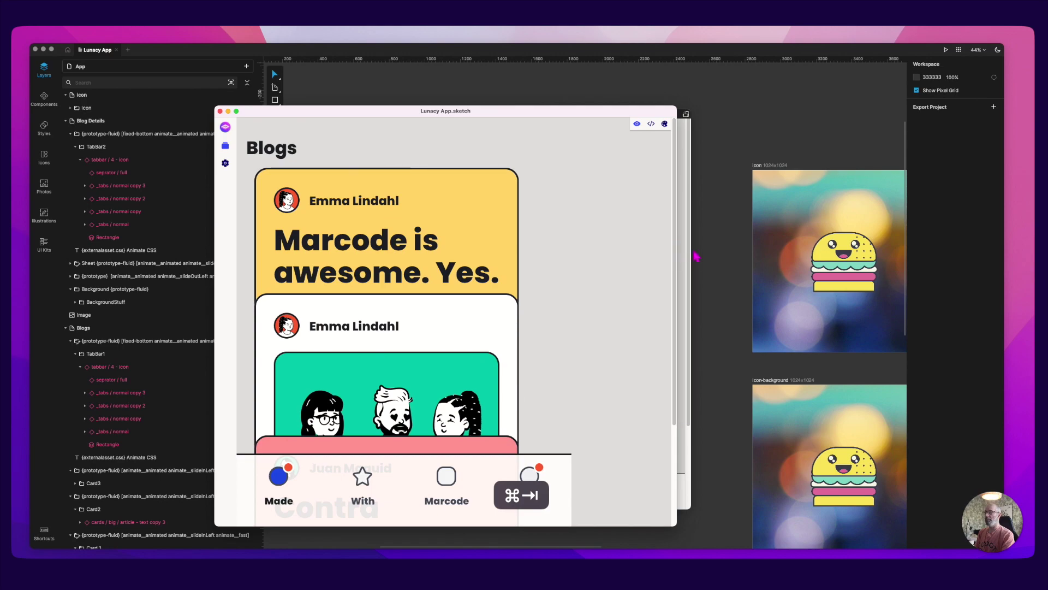
drag(395, 111, 359, 110)
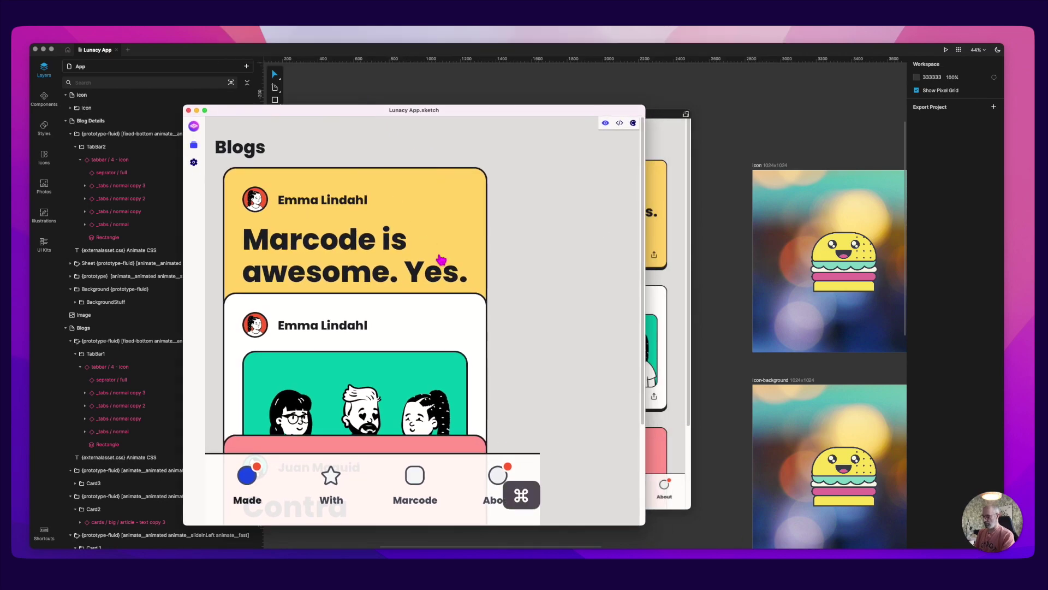
key(super+e)
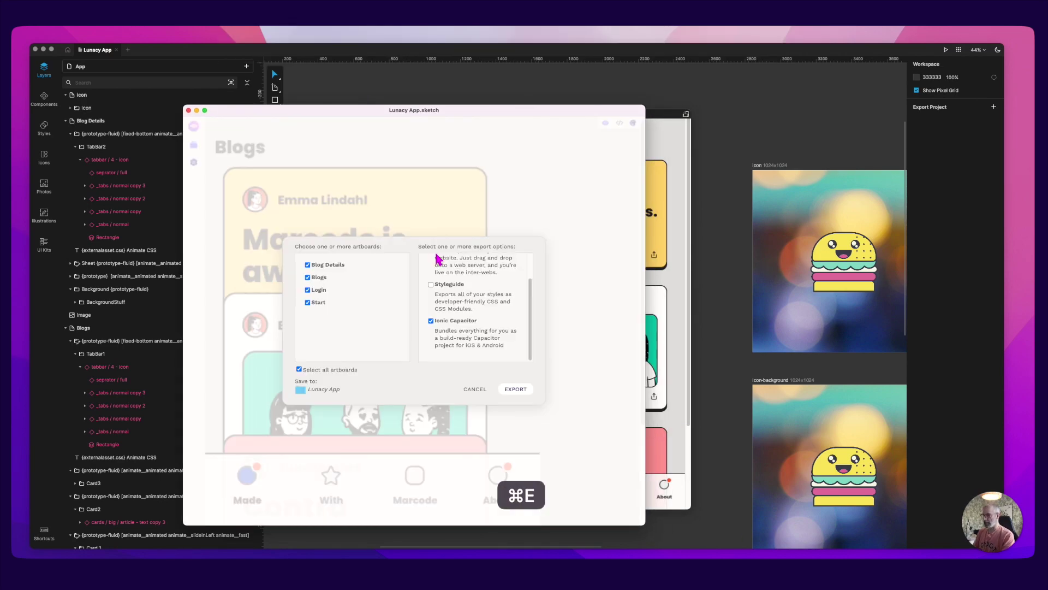
click(431, 321)
scroll(462, 333, up, 2)
click(431, 265)
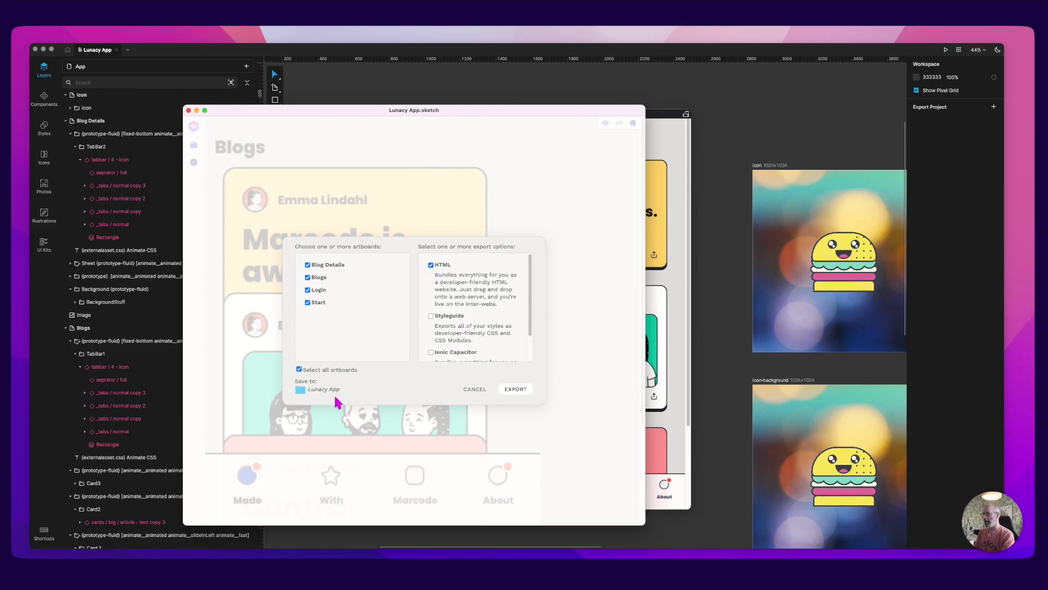
Switch to Finder and, in a new window, open the capacitor folder inside MarcodeBuilds > Lunacy App
key(super+Tab)
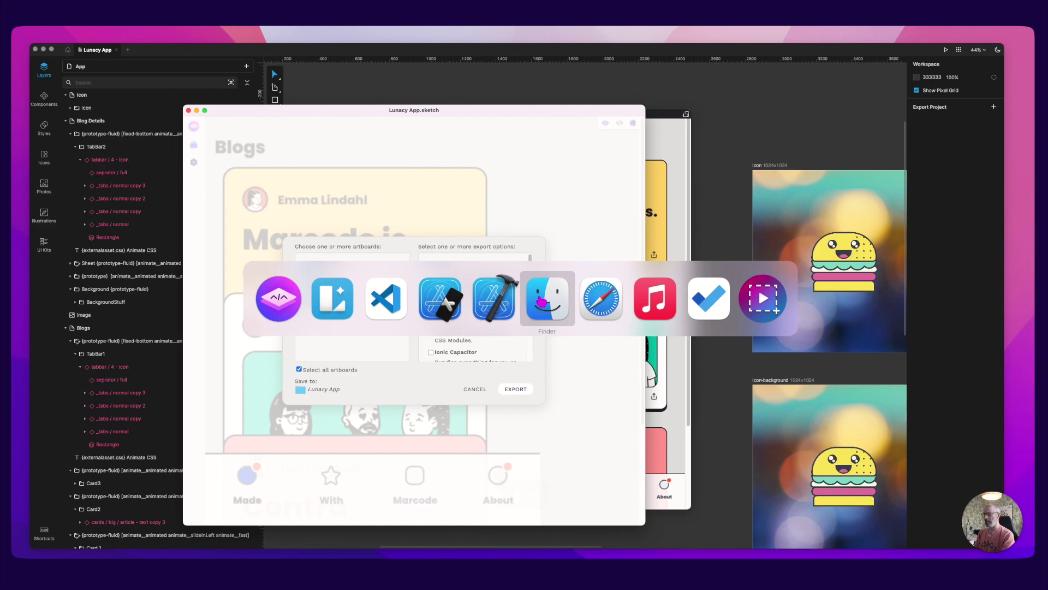
key(super+n)
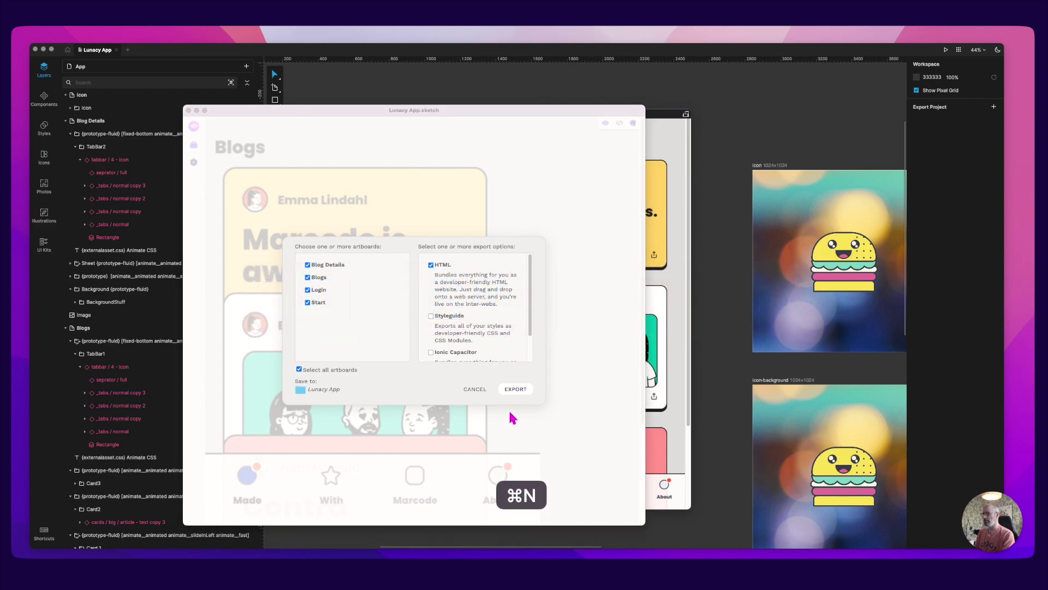
drag(328, 262, 455, 209)
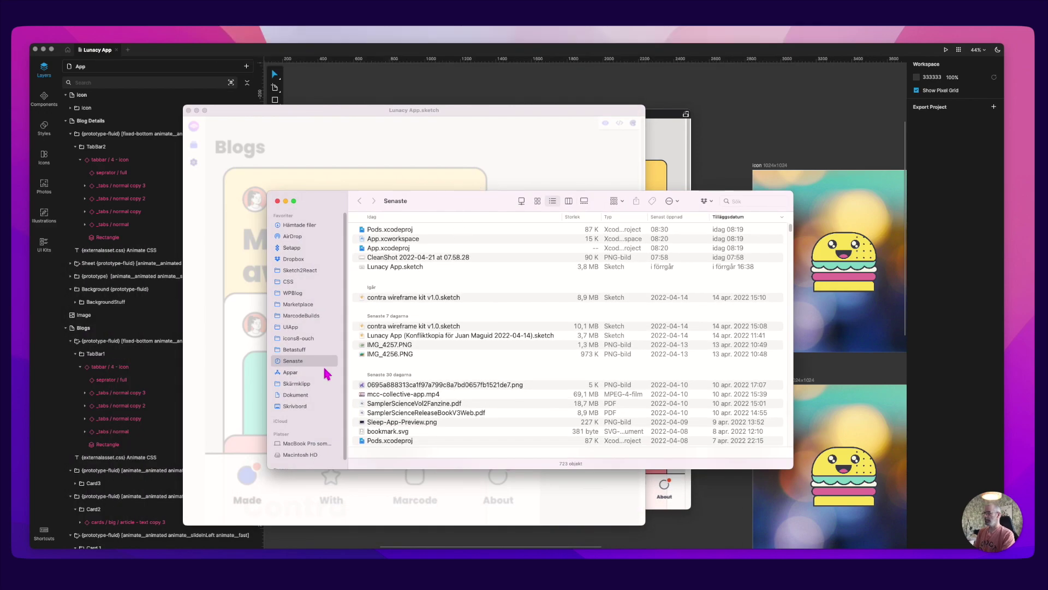
click(308, 315)
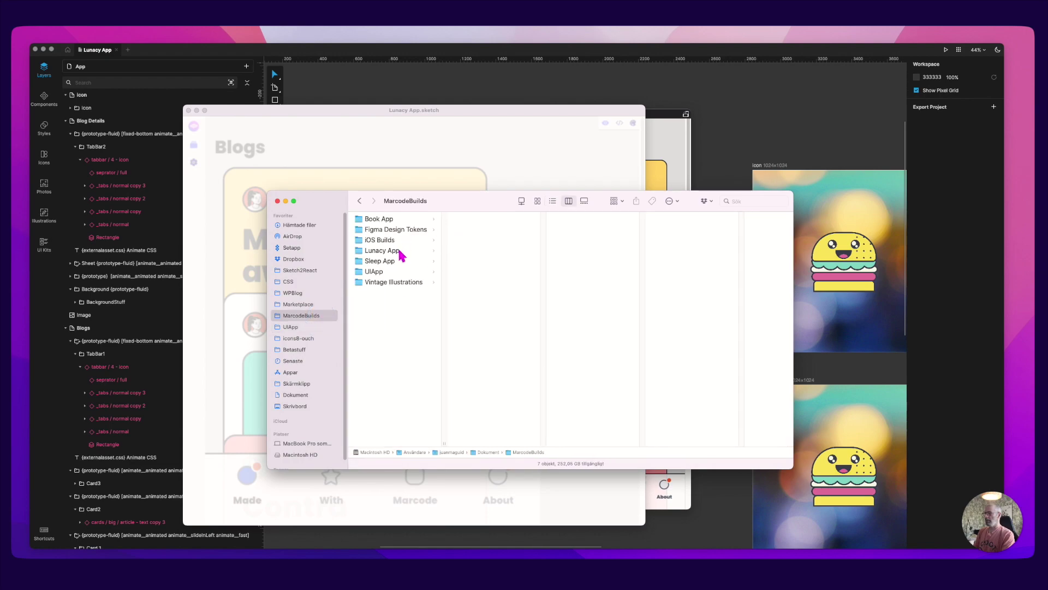
click(400, 253)
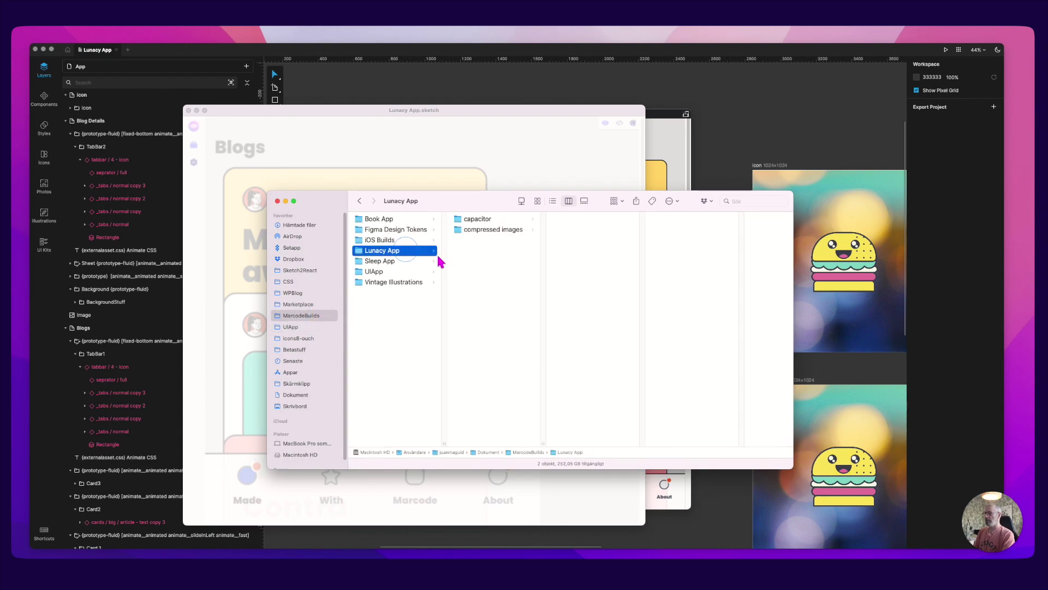
click(475, 219)
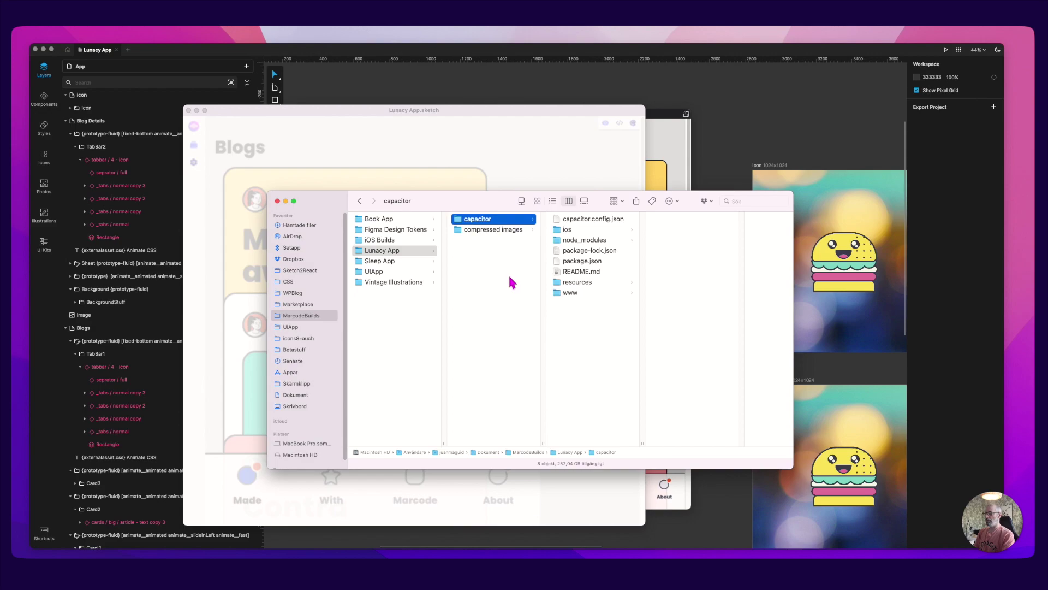
Look at the running simulators and the App project in Xcode, and return to the Finder window
key(super+Tab)
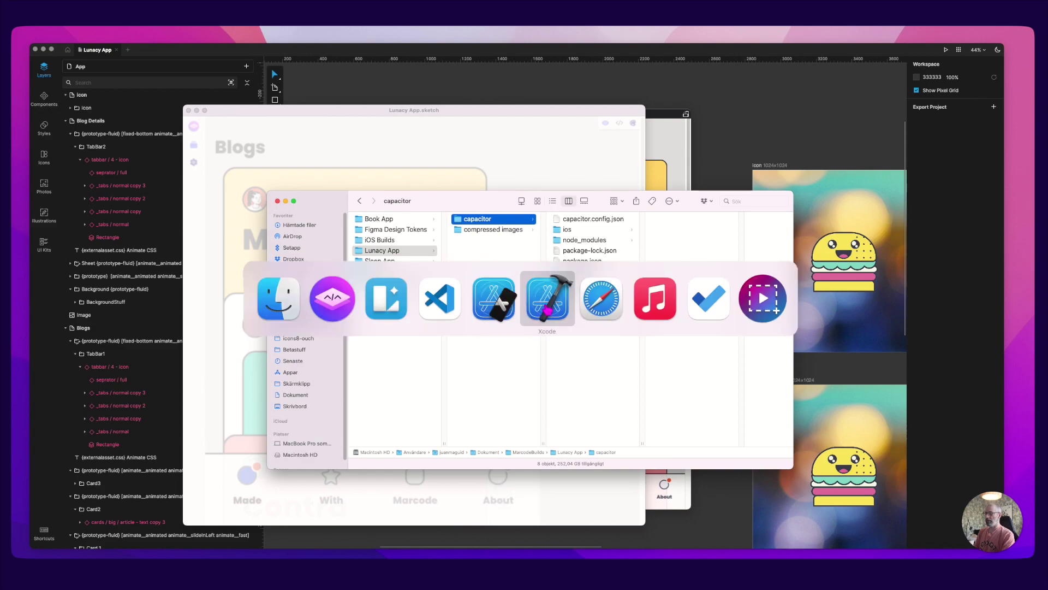
click(547, 310)
key(super+Tab)
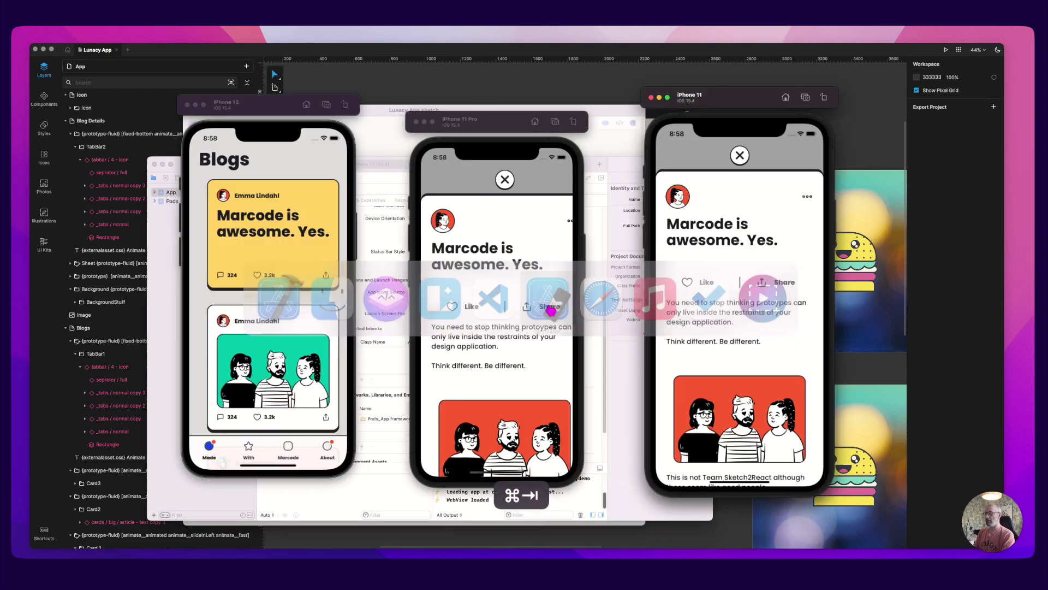
key(super+Tab)
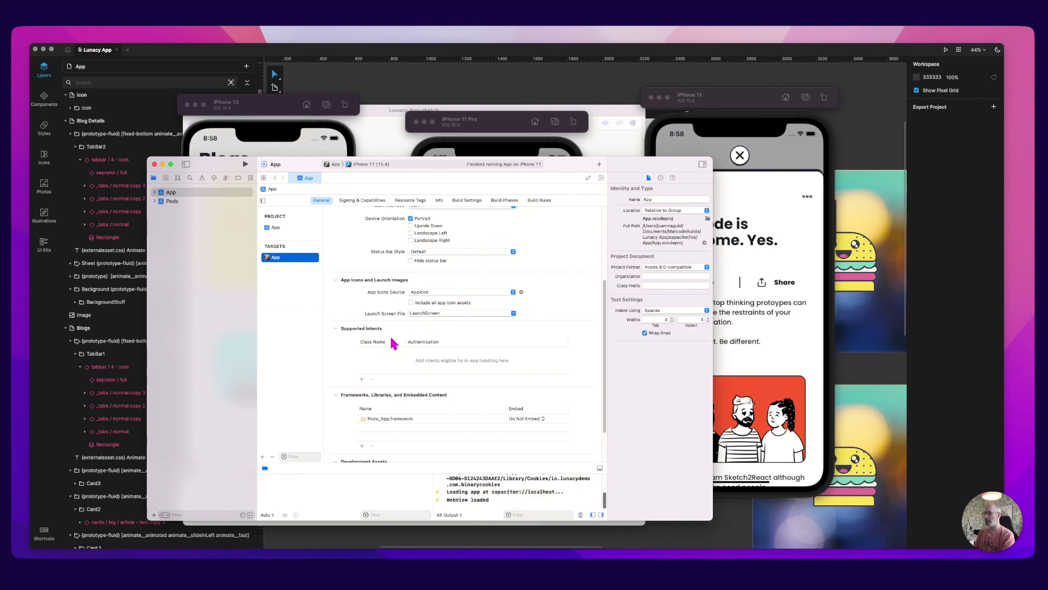
key(super+Tab)
click(397, 309)
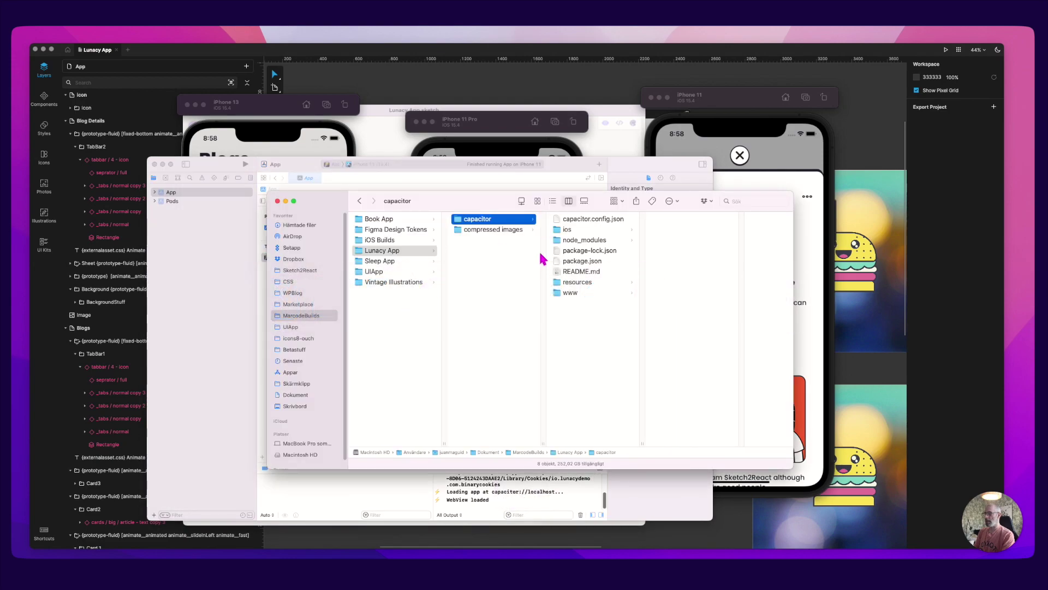
Go back up to the Lunacy App folder in Finder, switch to Marcode and run the HTML export of all artboards
key(Left)
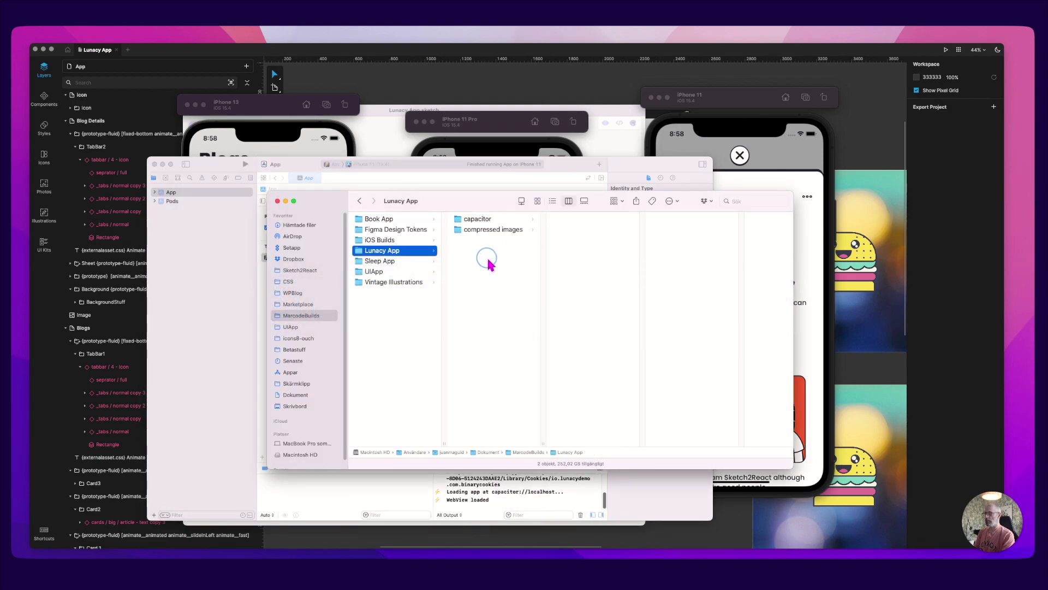
key(super+Tab)
key(super+Tab)
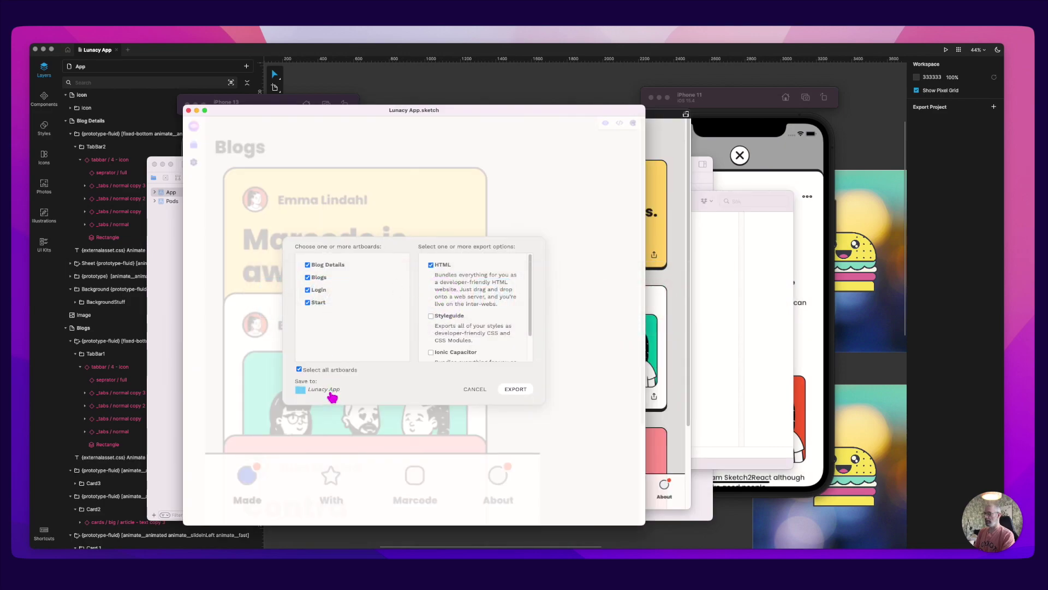
click(515, 390)
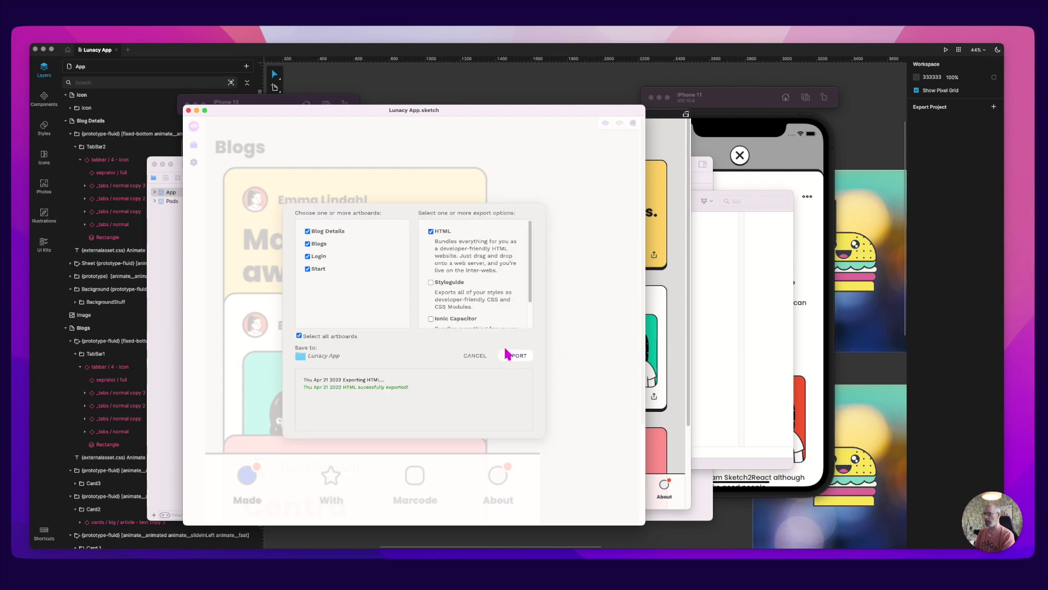
Switch to Finder and examine the exported html folder and the compressed images folder inside Lunacy App
key(super+Tab)
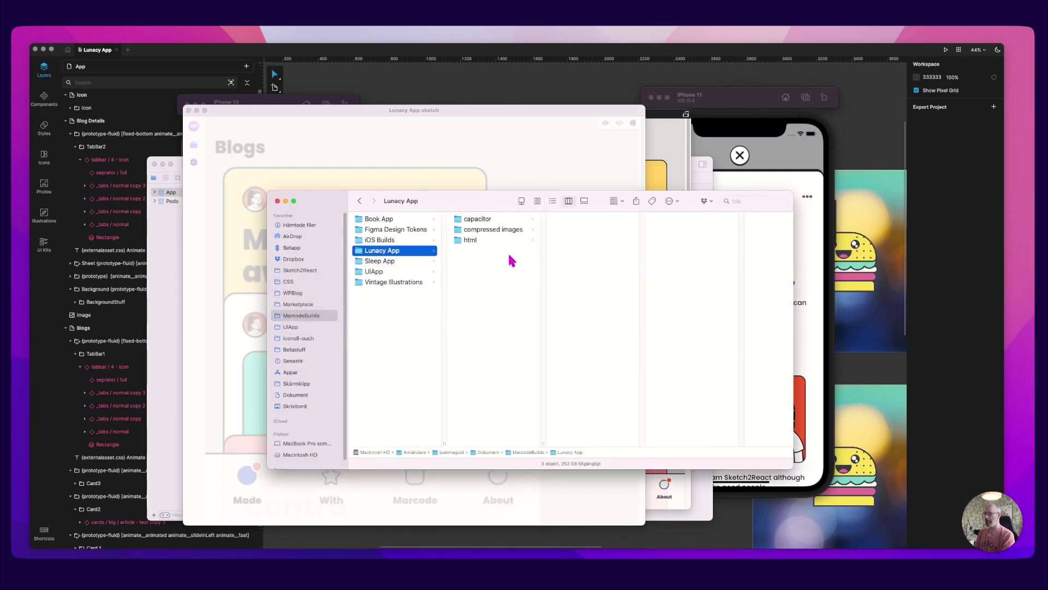
click(471, 240)
drag(508, 203, 473, 199)
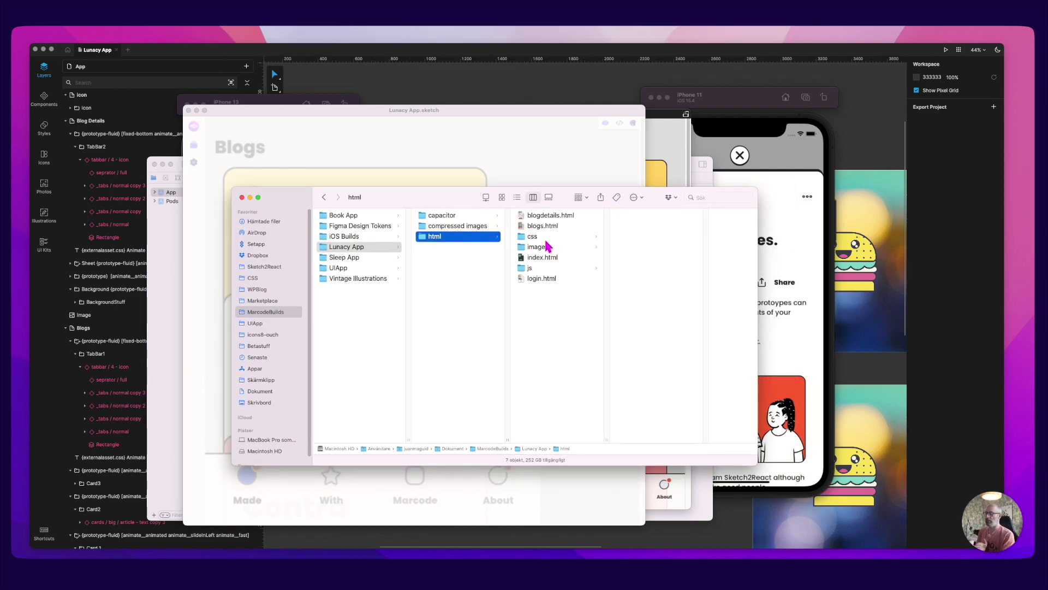
click(480, 218)
click(447, 241)
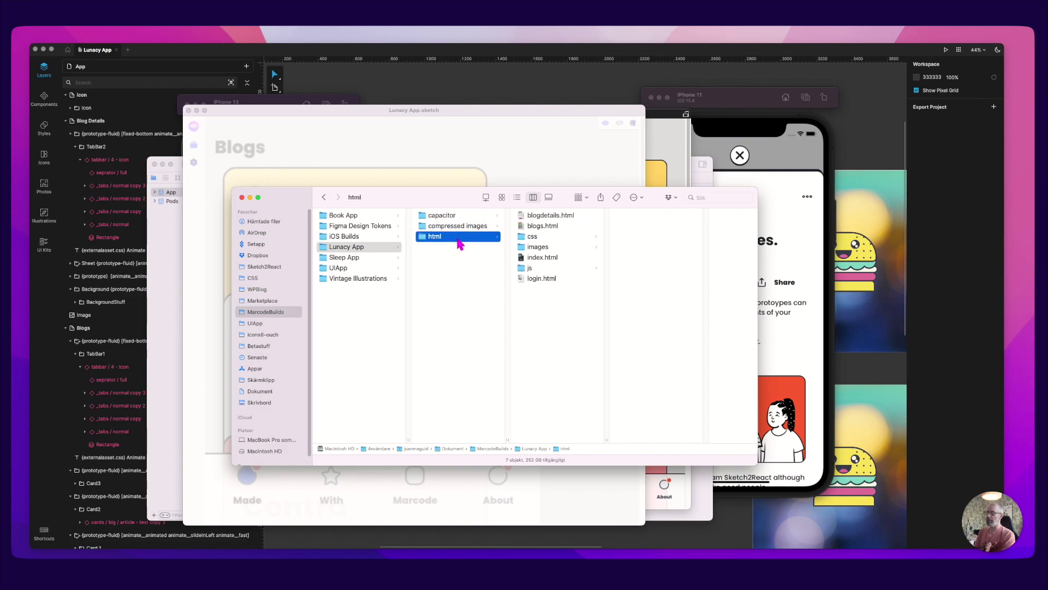
click(469, 227)
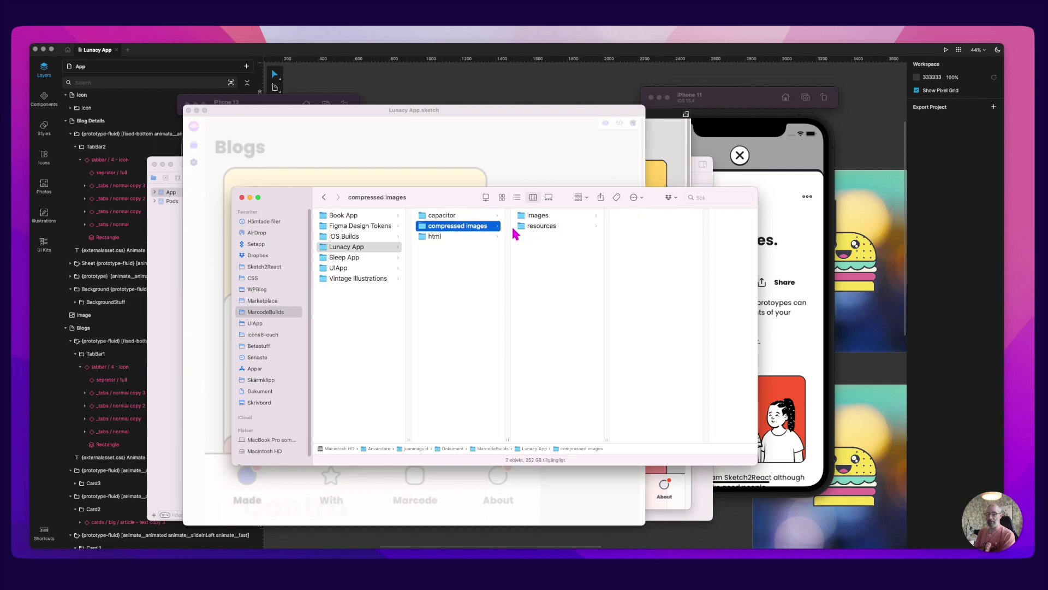
click(455, 236)
Preview BlogsTitleDetails.png in the html export's images folder and return to the html folder
click(549, 246)
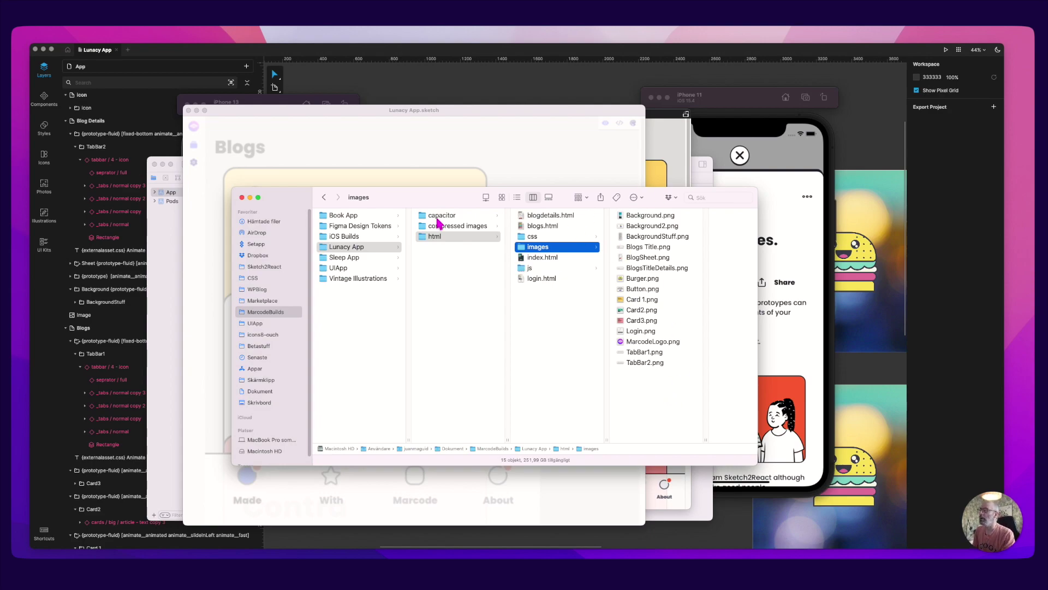
click(653, 236)
click(611, 268)
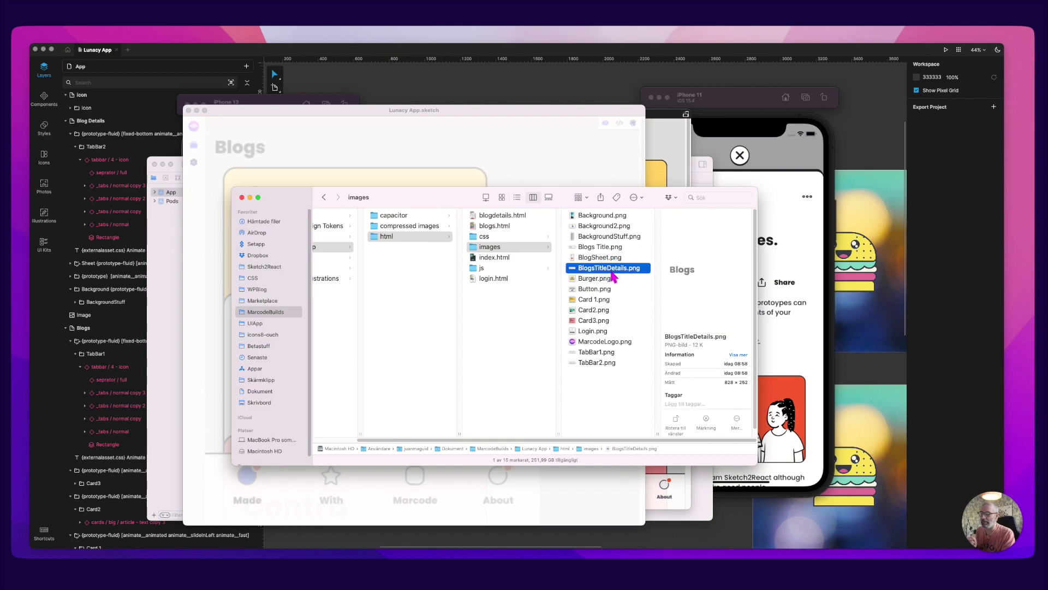
click(413, 240)
drag(430, 200, 436, 203)
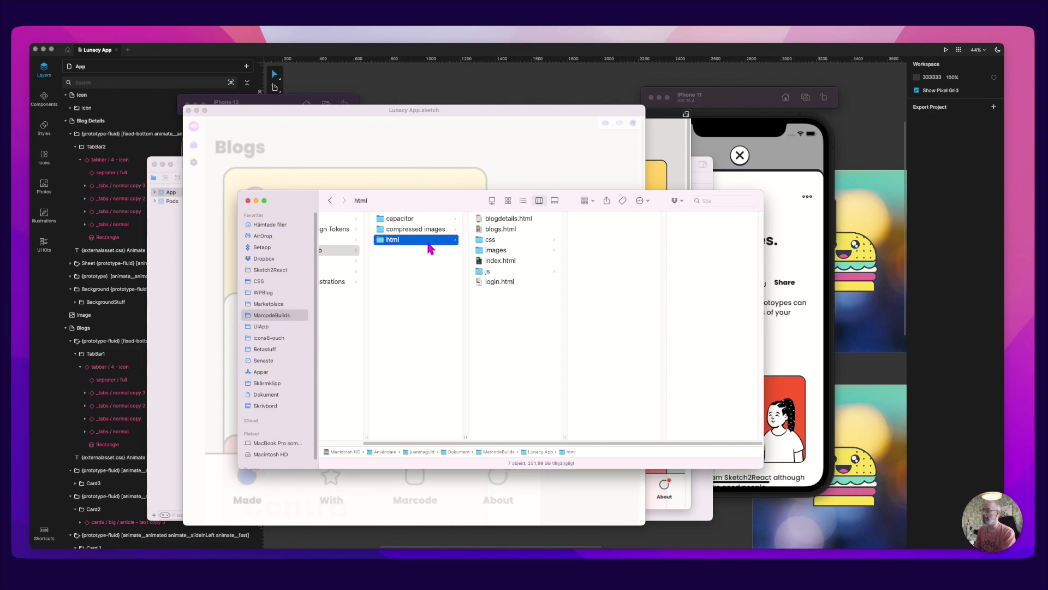
Copy blogdetails.html, blogs.html, css, index.html, js and login.html from the html folder, leaving out images
click(501, 220)
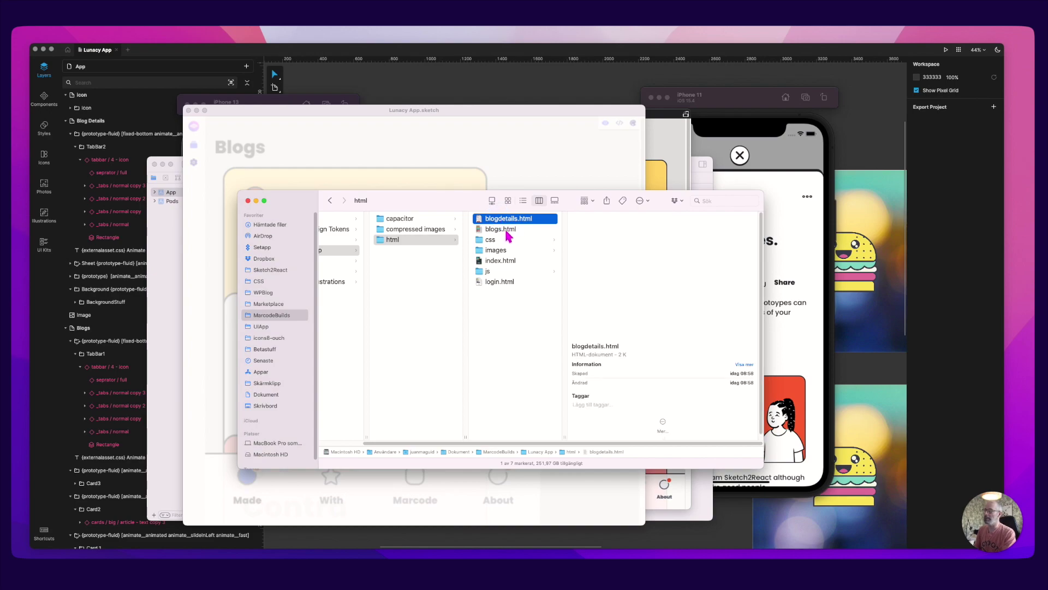
super+click(505, 231)
super+click(500, 241)
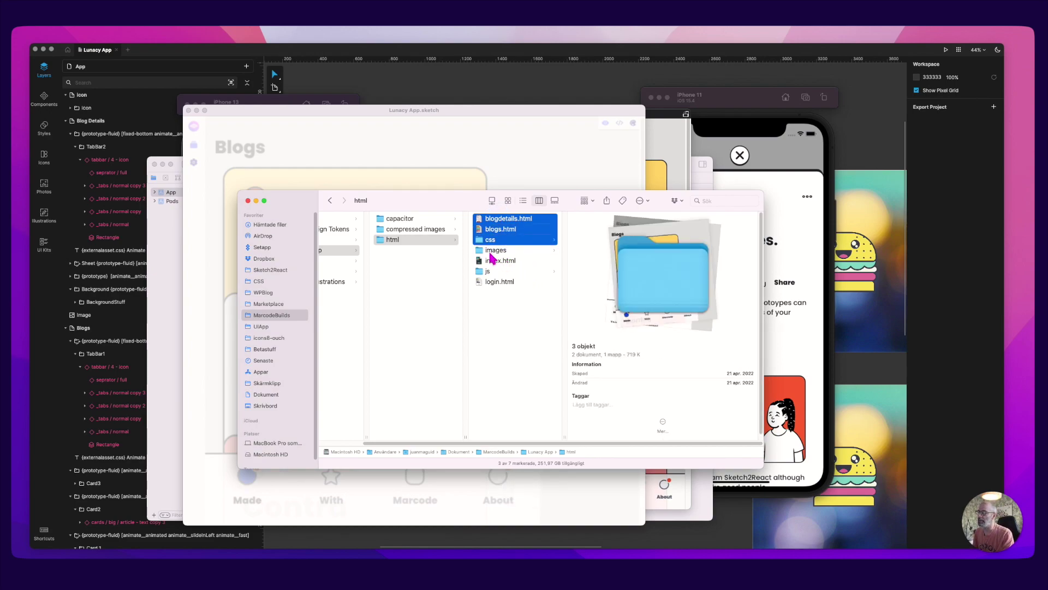
super+click(515, 261)
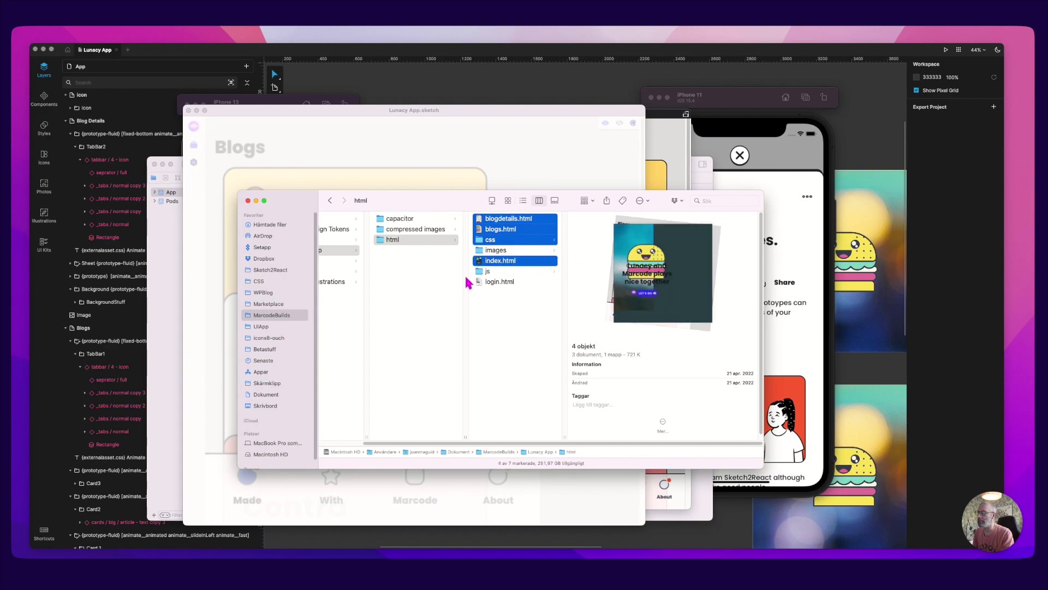
super+click(514, 272)
super+click(507, 282)
key(super+c)
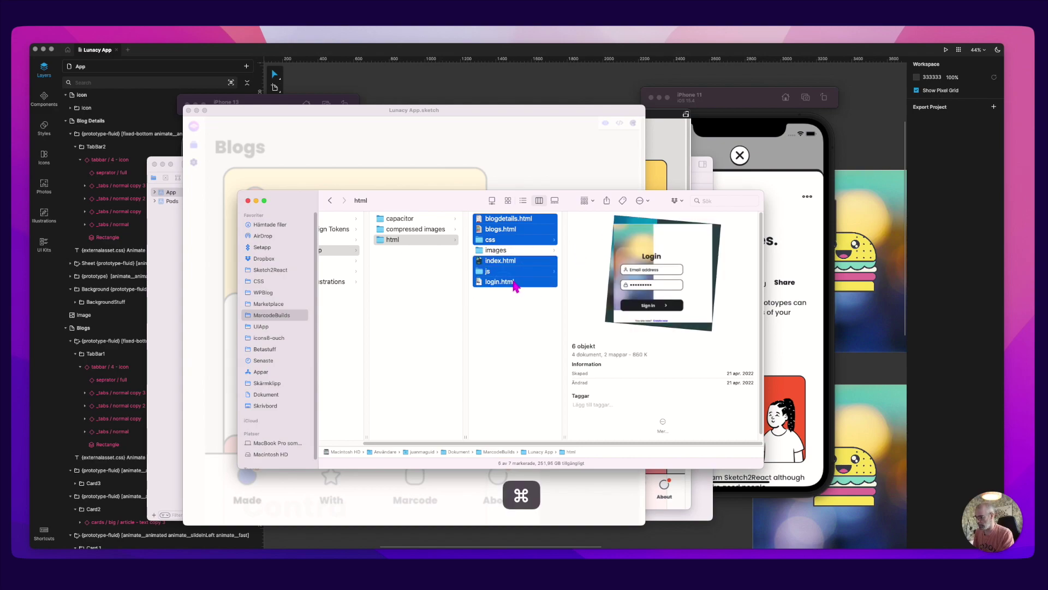
Paste the copied files into the www folder of capacitor, replacing all existing items with the same names
click(435, 220)
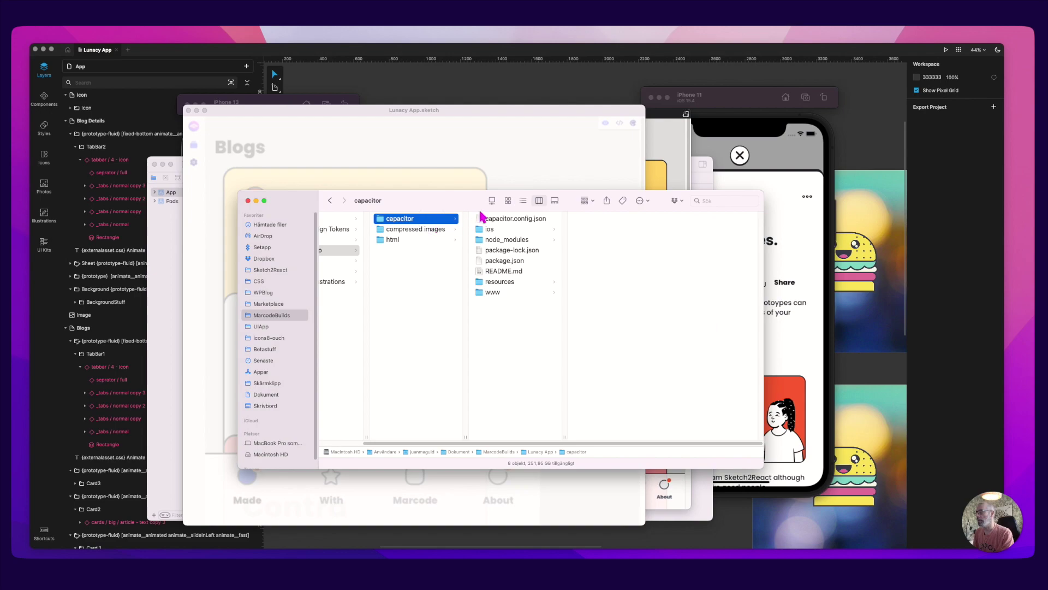
drag(458, 203, 471, 203)
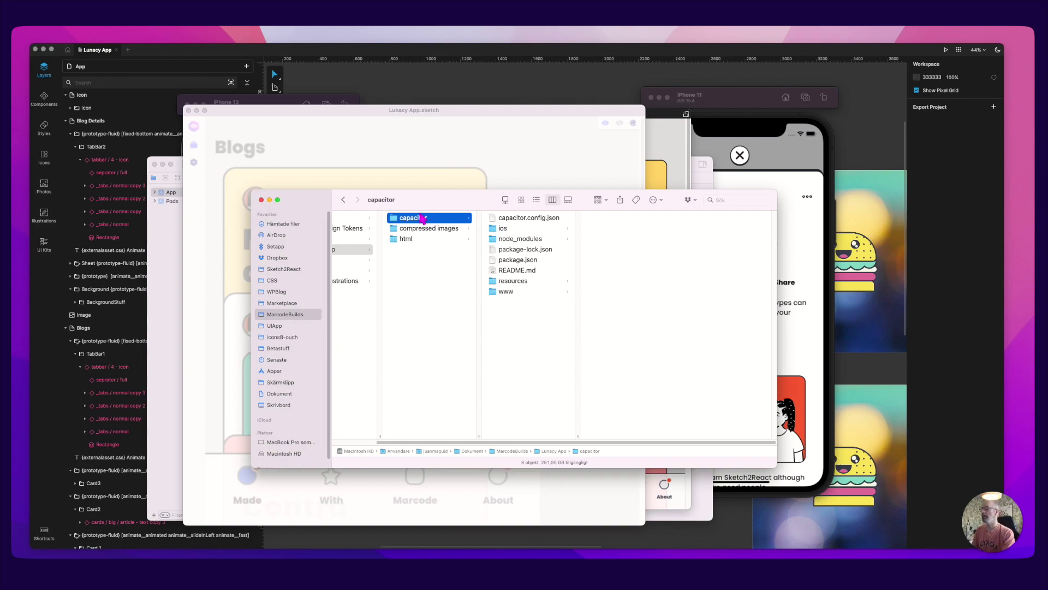
click(527, 293)
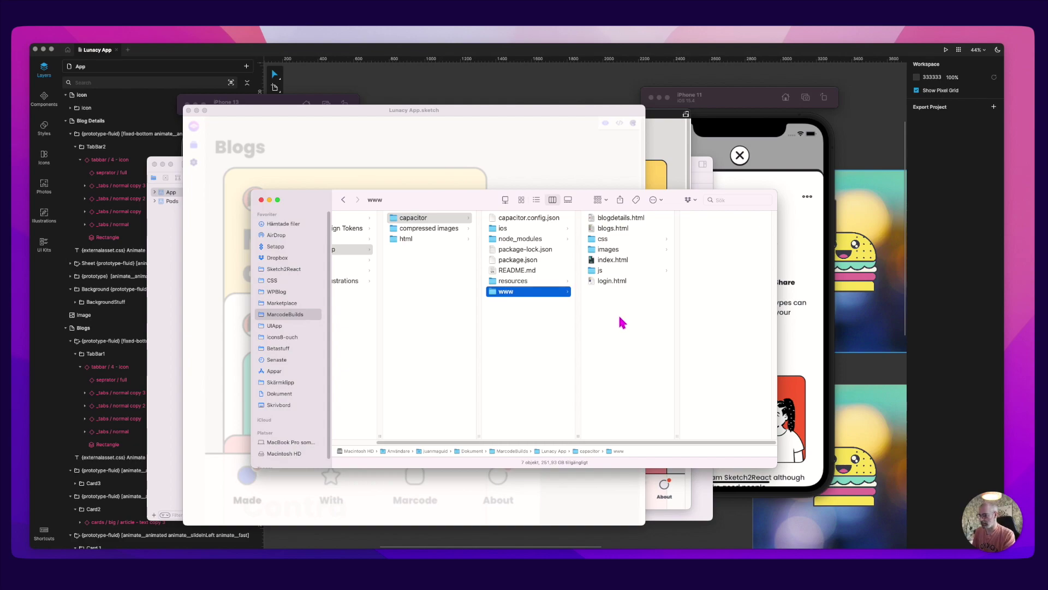
key(super)
key(super+v)
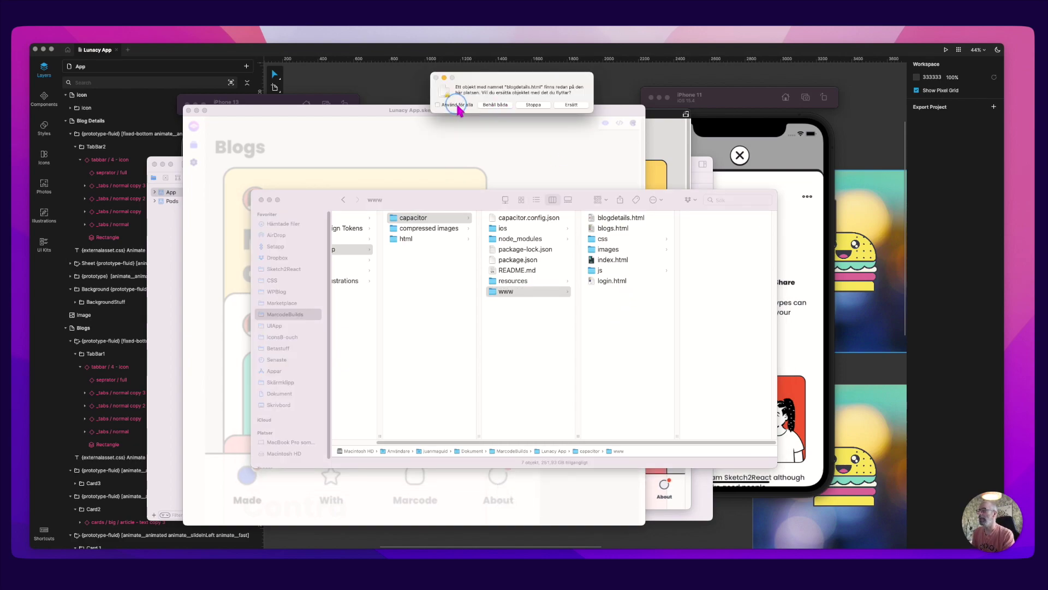
click(458, 105)
click(577, 104)
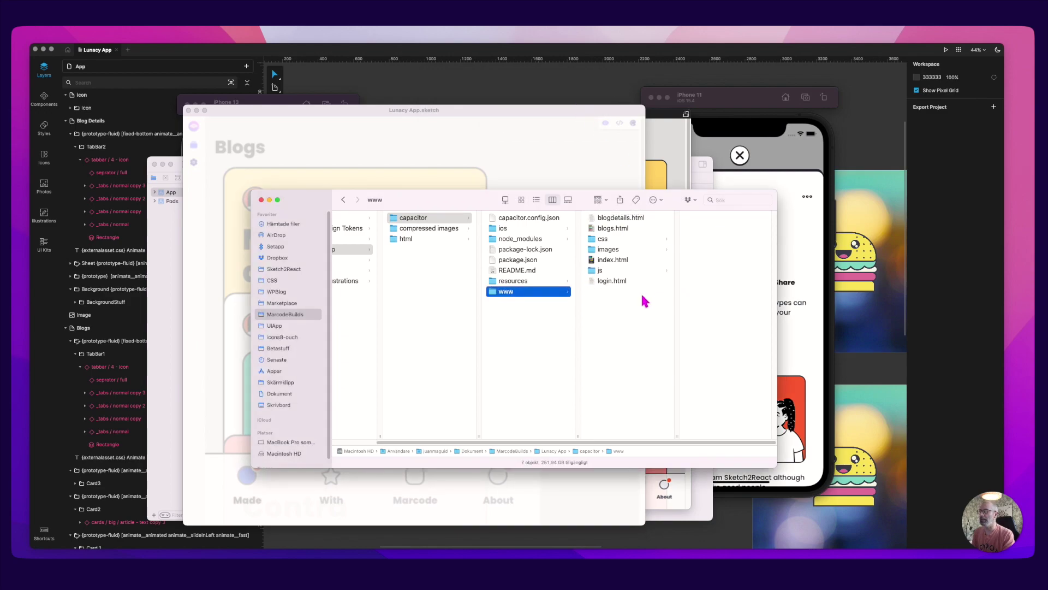
click(628, 251)
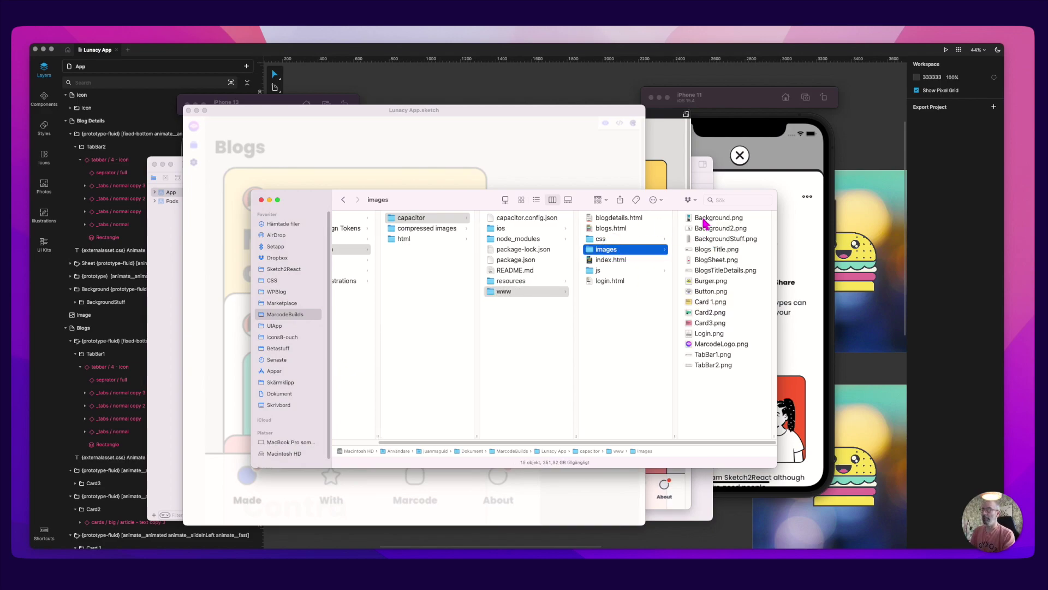
click(708, 218)
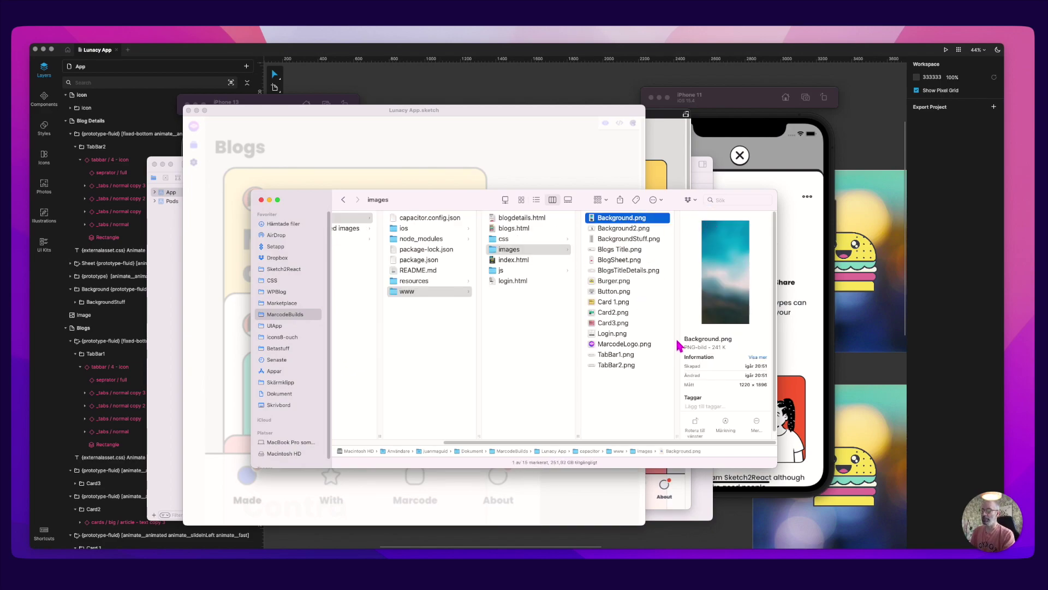
click(612, 230)
click(623, 241)
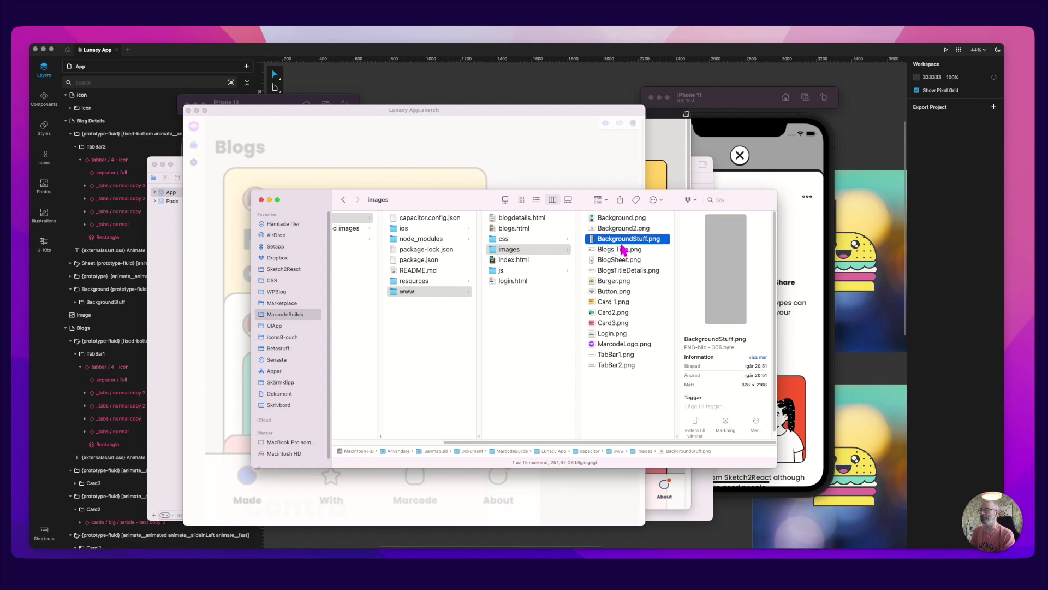
click(622, 251)
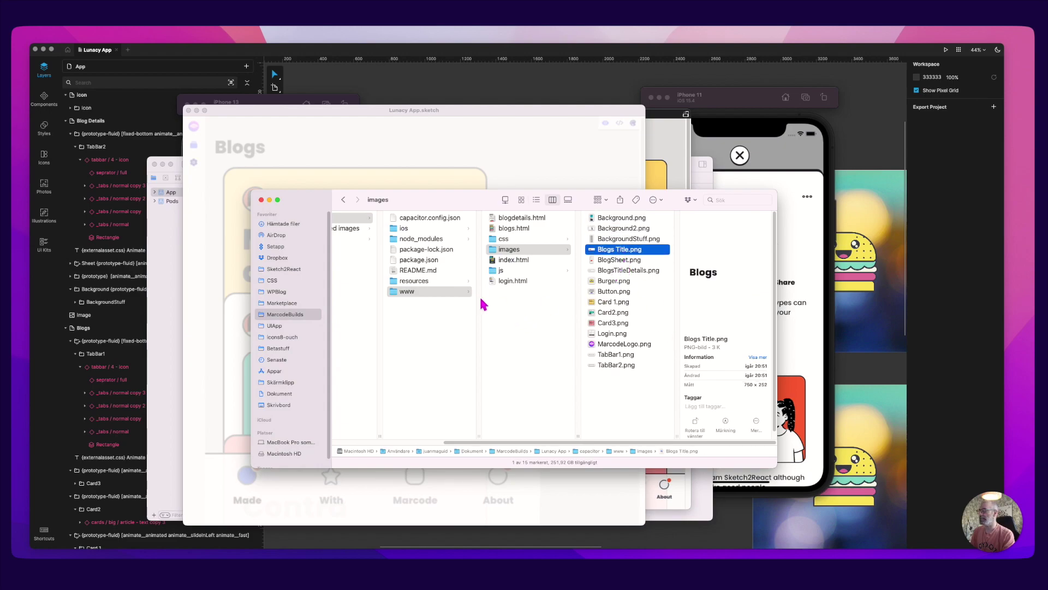
Check the contents of the resources folder in capacitor and return to the www folder
click(431, 295)
click(448, 282)
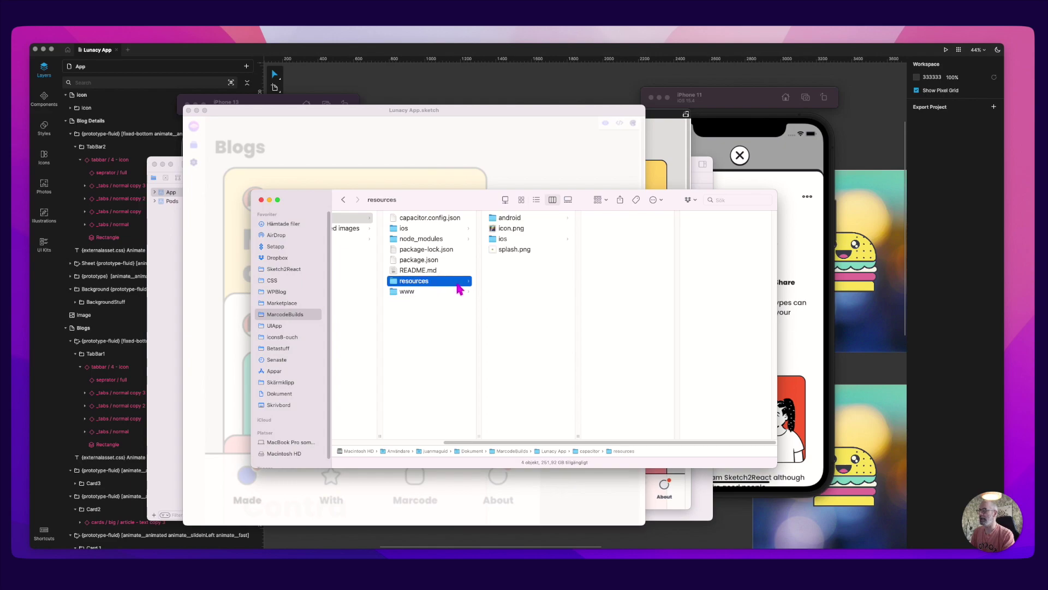
click(447, 291)
Switch to Visual Studio Code, widen the capacitor project window and run npx cap sync in the terminal
key(super+Tab)
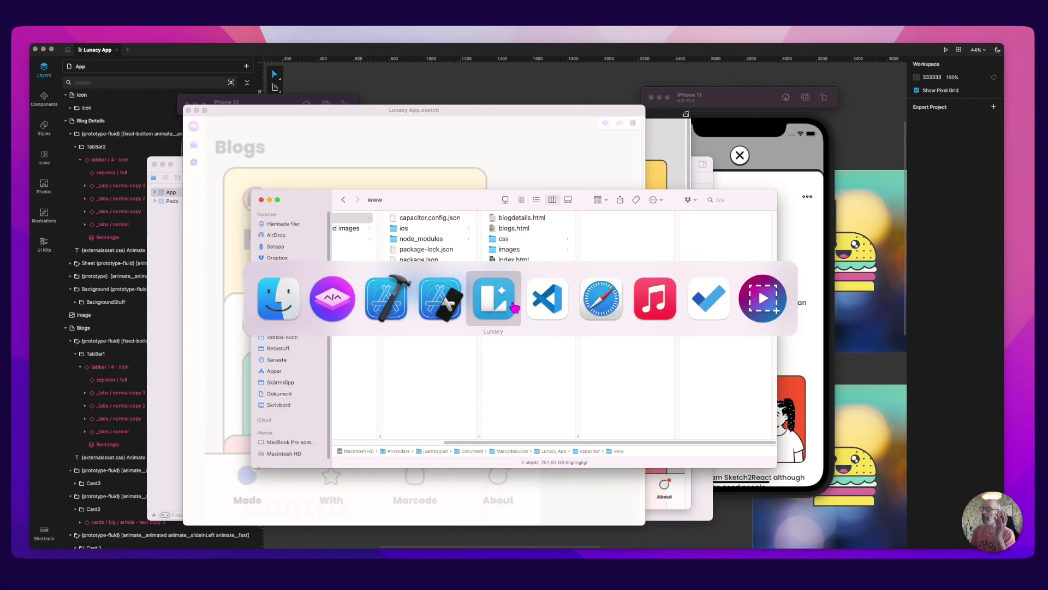
click(548, 308)
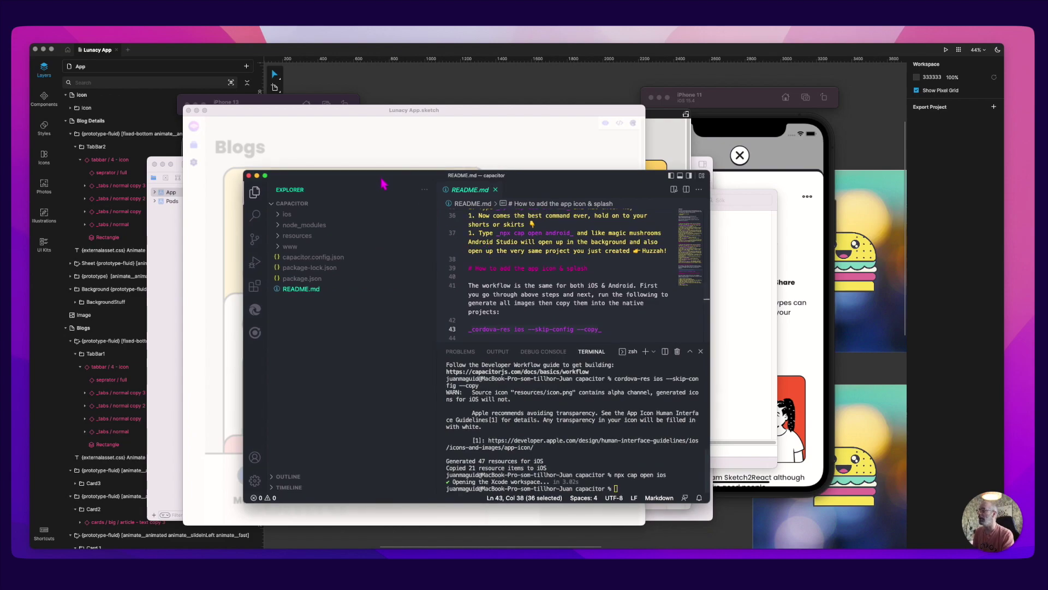
drag(382, 181, 314, 132)
drag(644, 328, 853, 327)
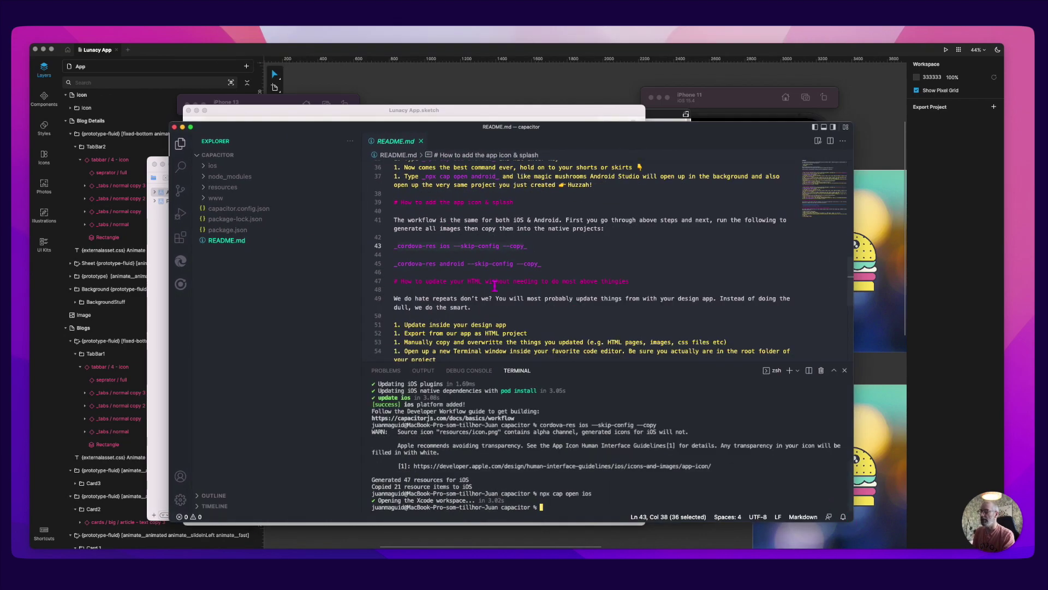
drag(322, 124, 302, 96)
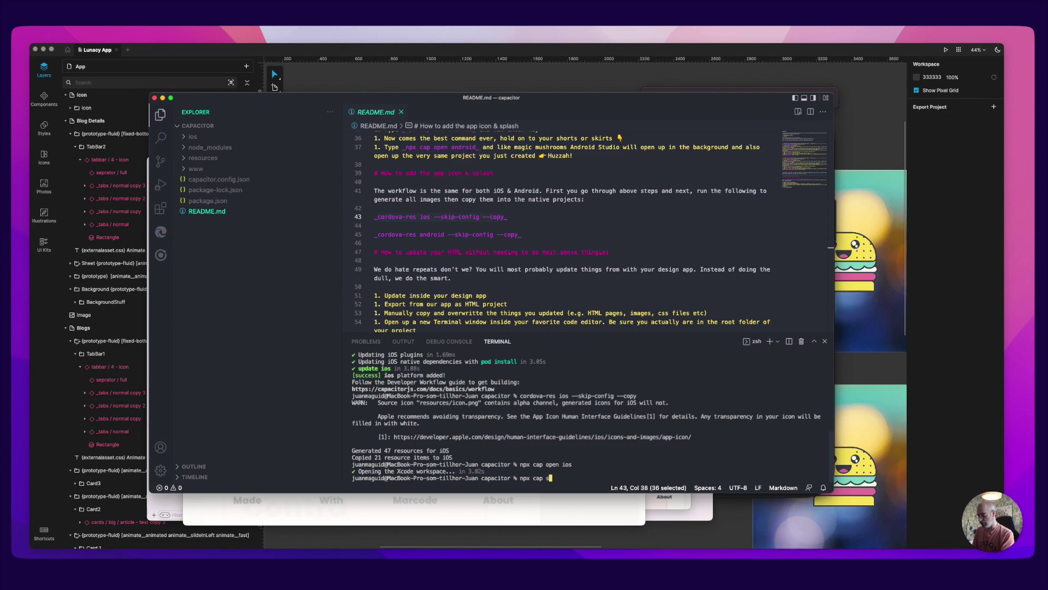
key(Return)
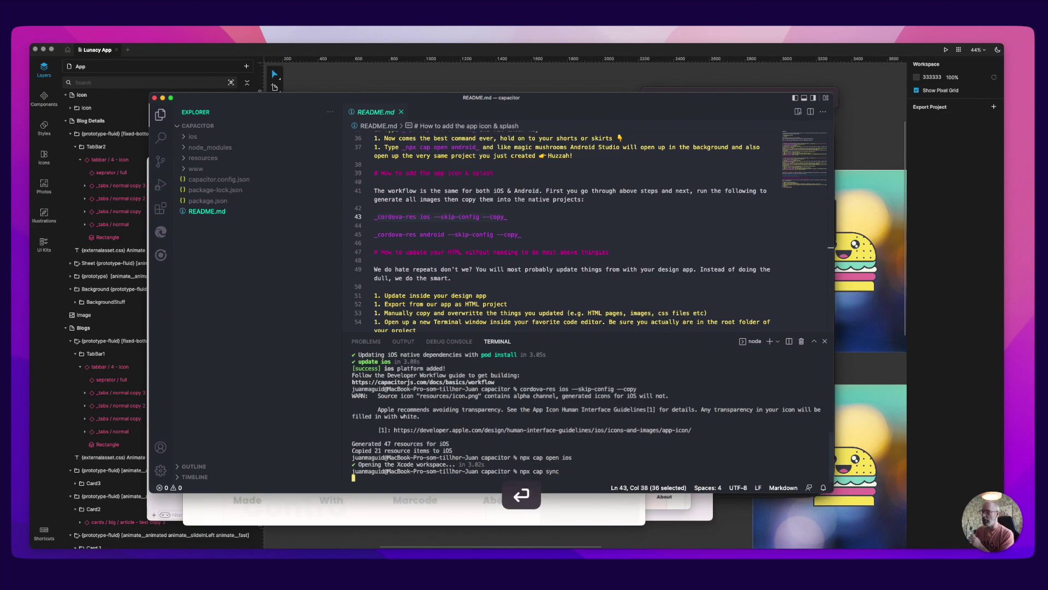
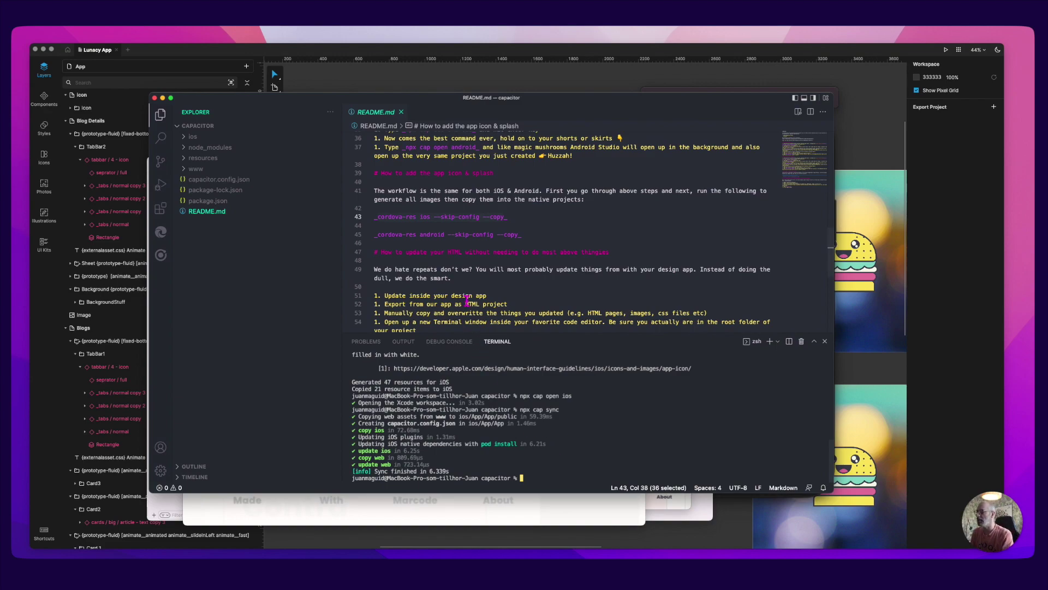
Switch to Xcode and update the Pods project to the recommended settings, performing all the proposed build settings changes
key(super+Tab)
key(super+Tab)
key(super+Tab)
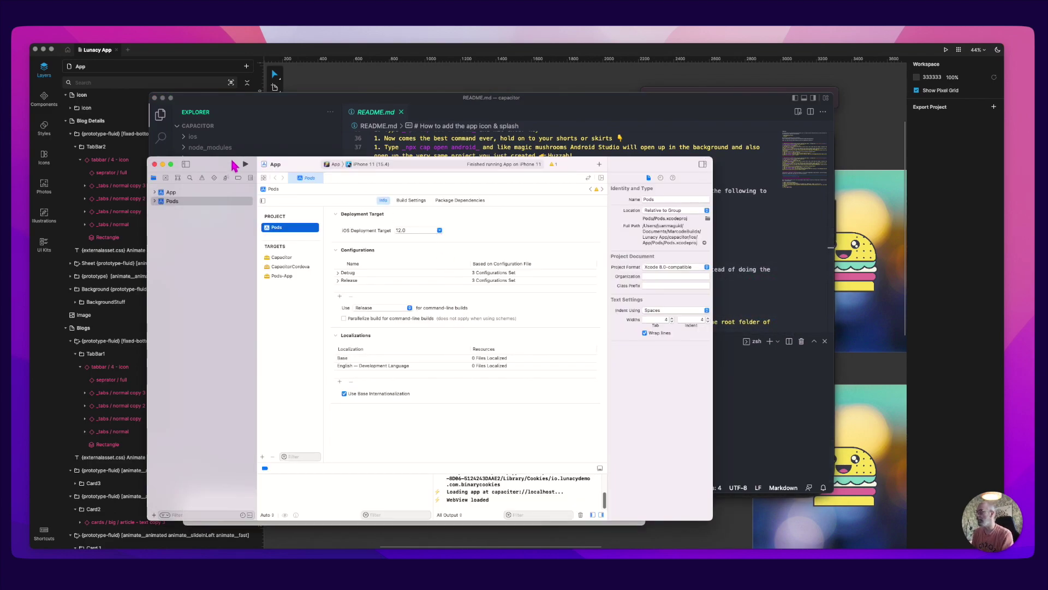
click(219, 143)
click(541, 143)
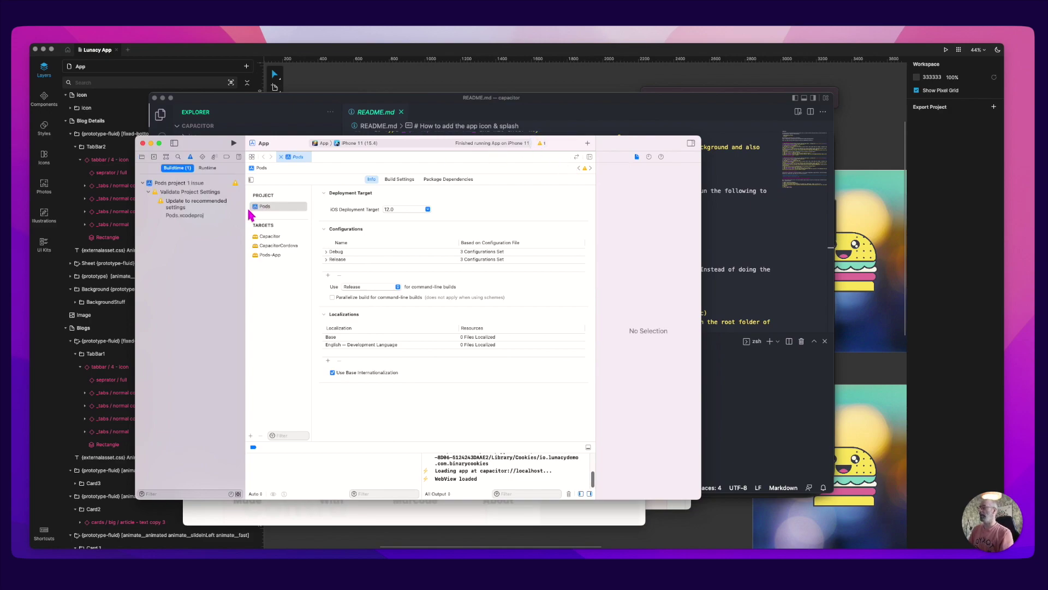
drag(219, 148, 235, 147)
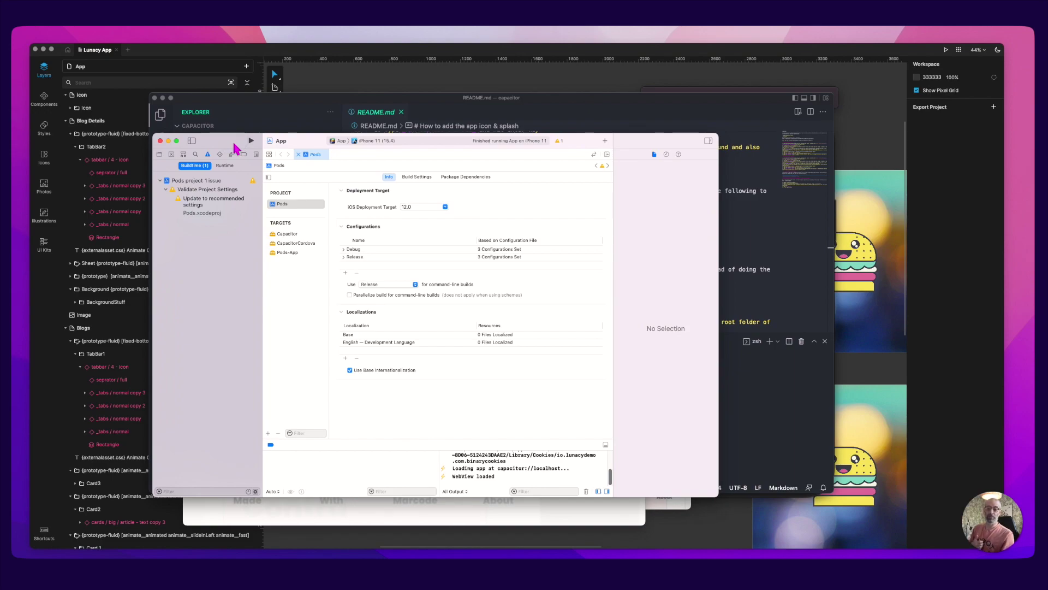
click(199, 202)
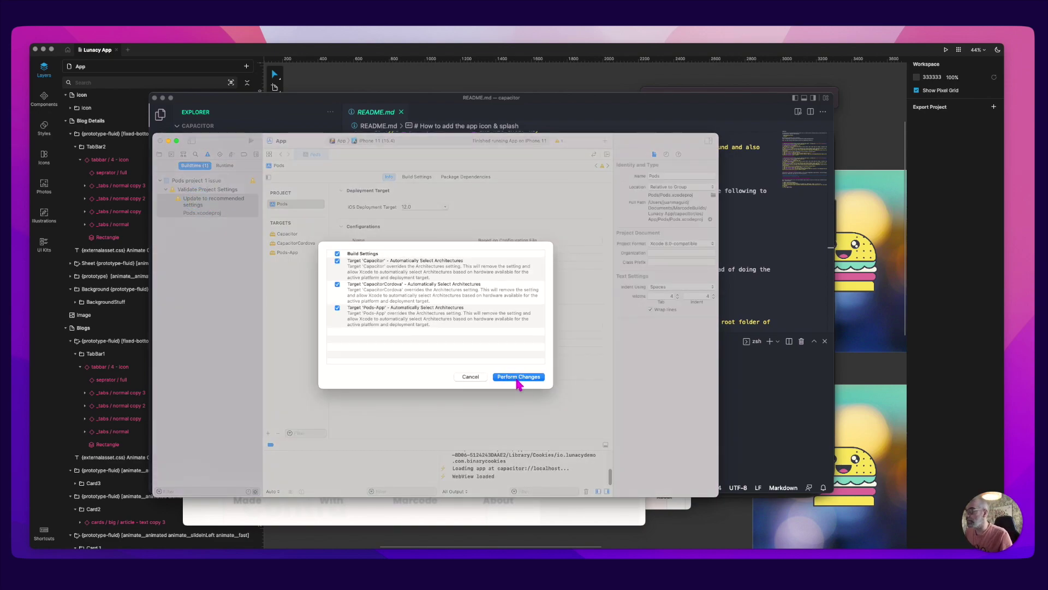
click(518, 379)
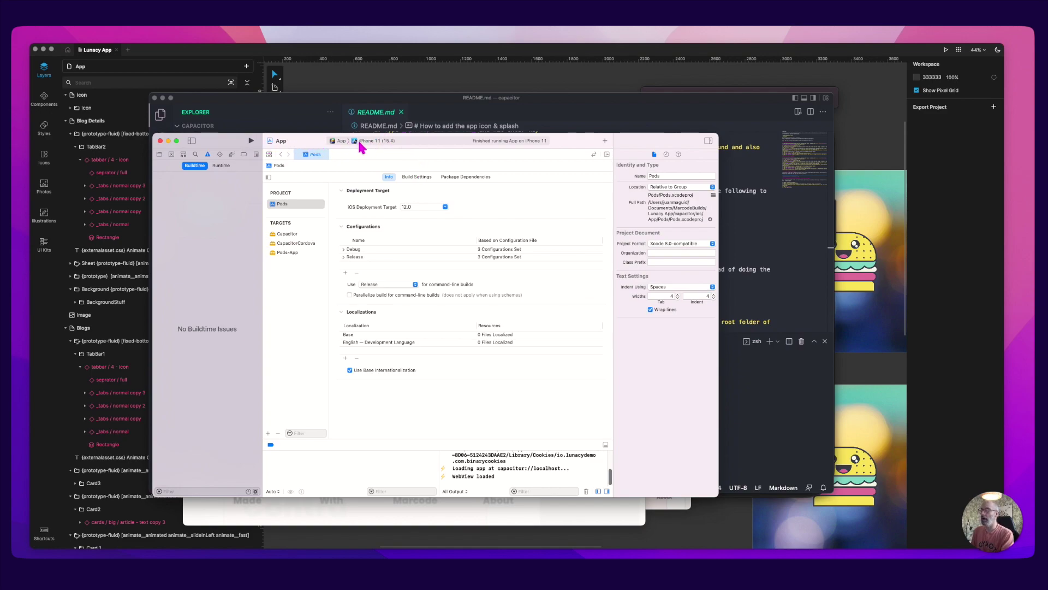
drag(259, 136, 268, 139)
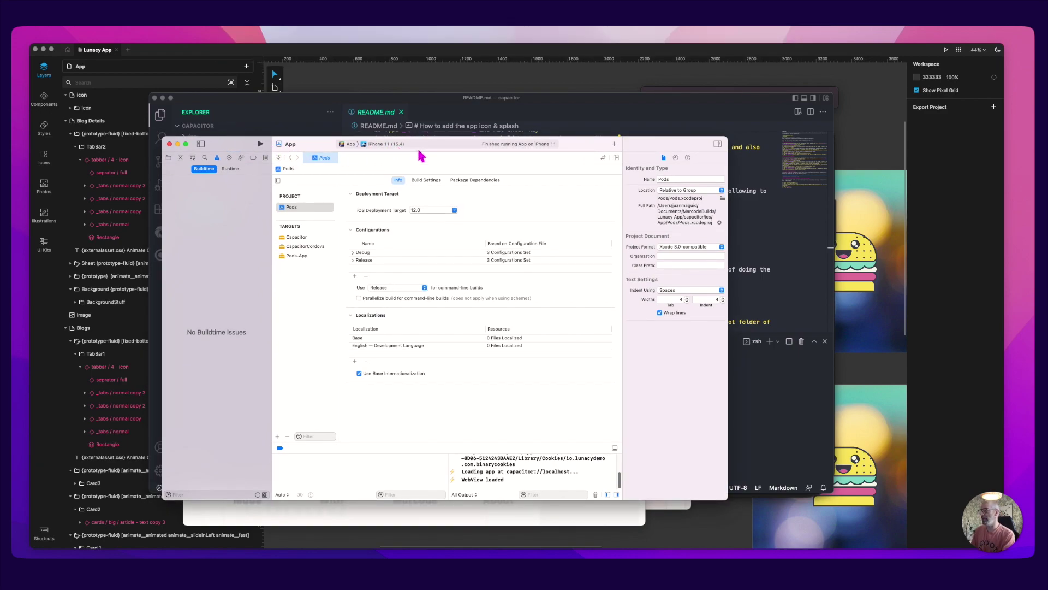
Switch to Simulator, close the iPhone 11 device and rearrange the iPhone 11 Pro and iPhone 13 windows
key(super+Tab)
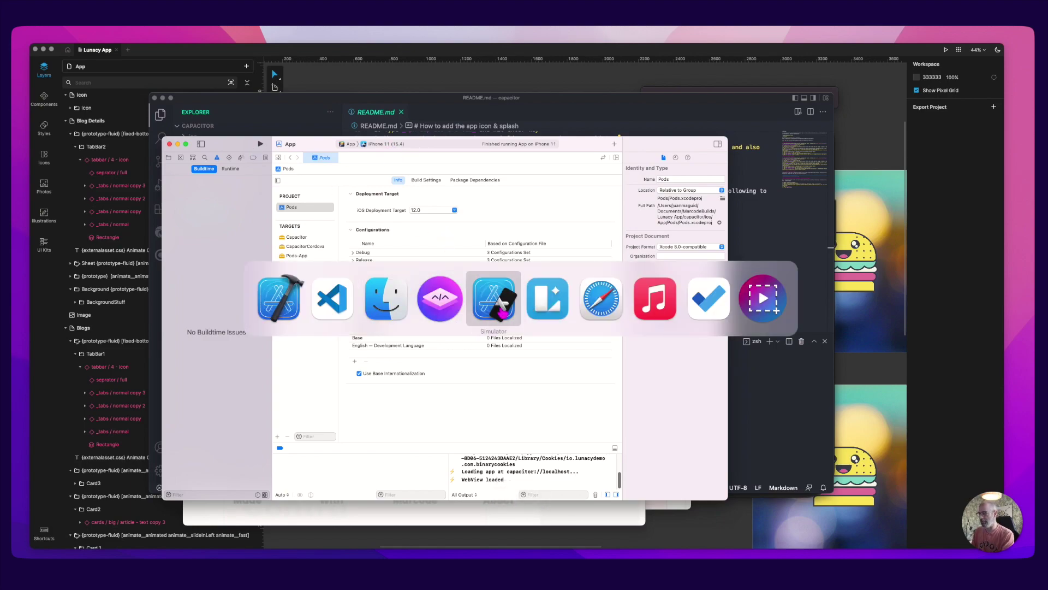
click(498, 309)
drag(725, 103, 765, 129)
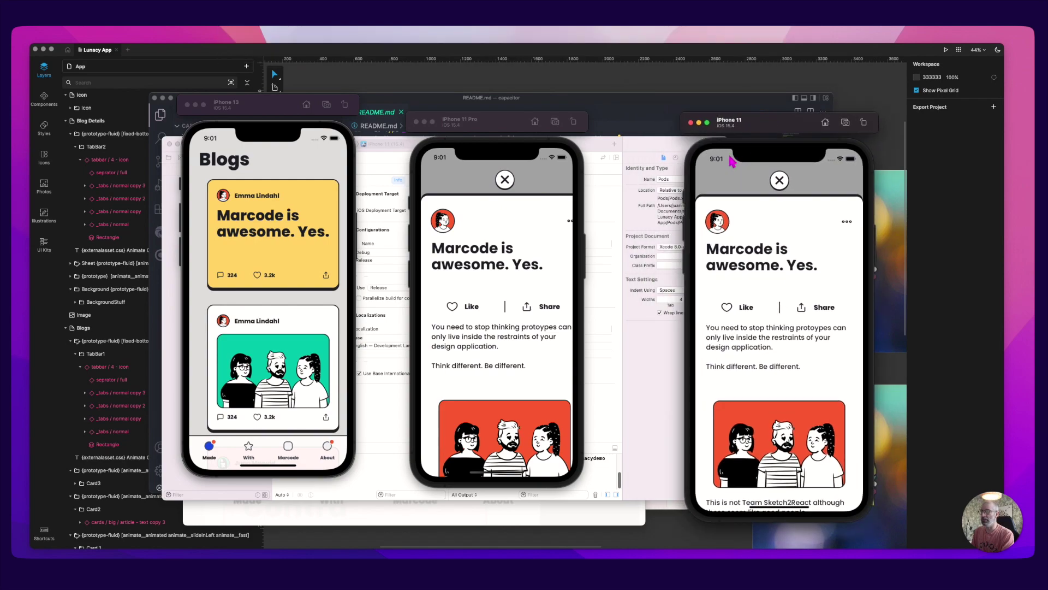
click(691, 123)
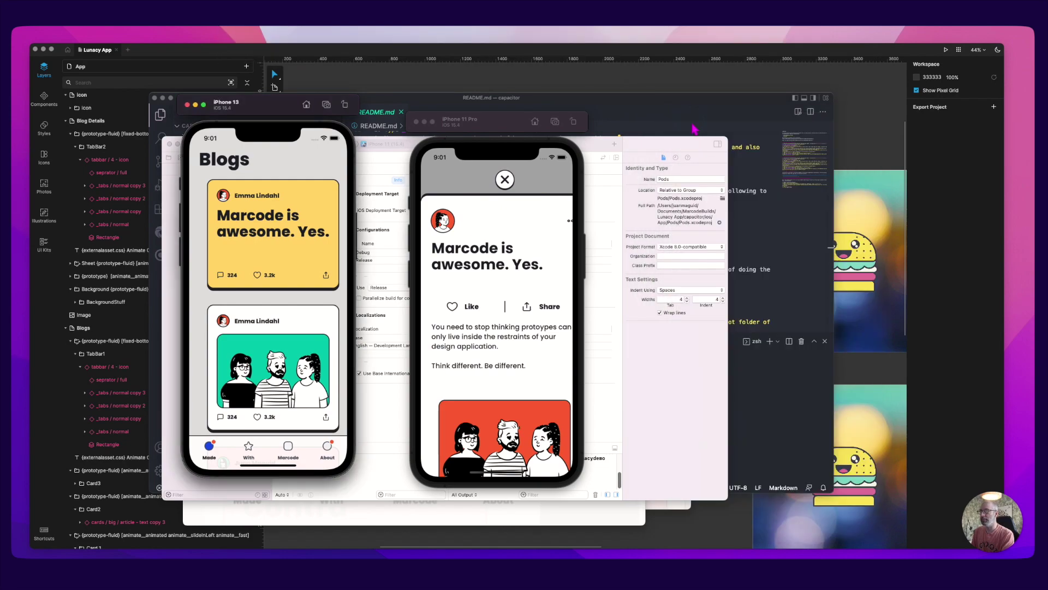
drag(445, 122, 498, 131)
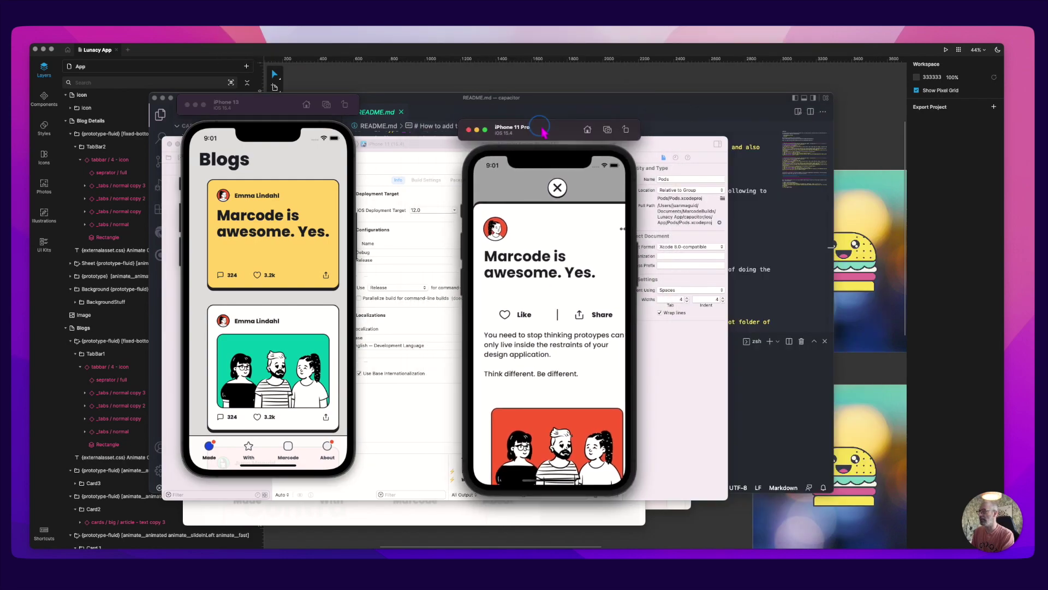
click(298, 207)
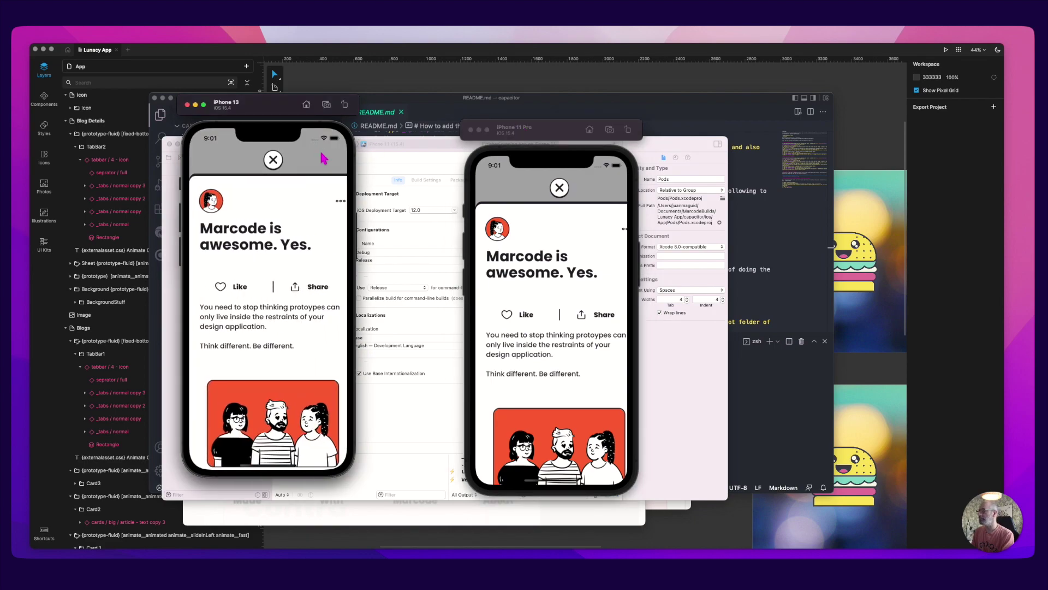
drag(280, 115, 304, 137)
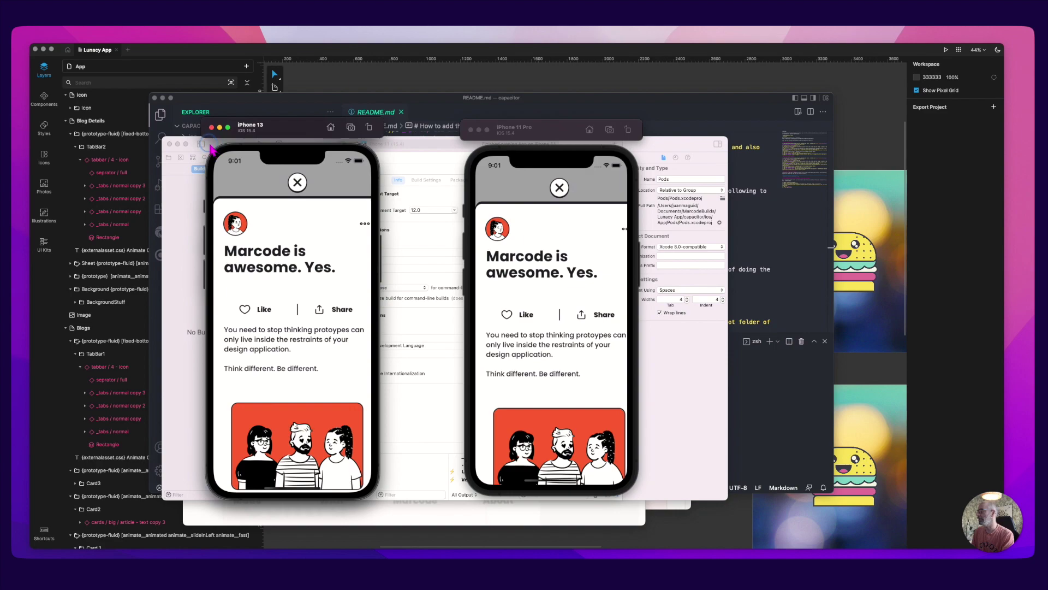
drag(266, 129, 359, 136)
Set the Xcode run destination to iPhone 13 (15.4) and run the app on it
click(188, 141)
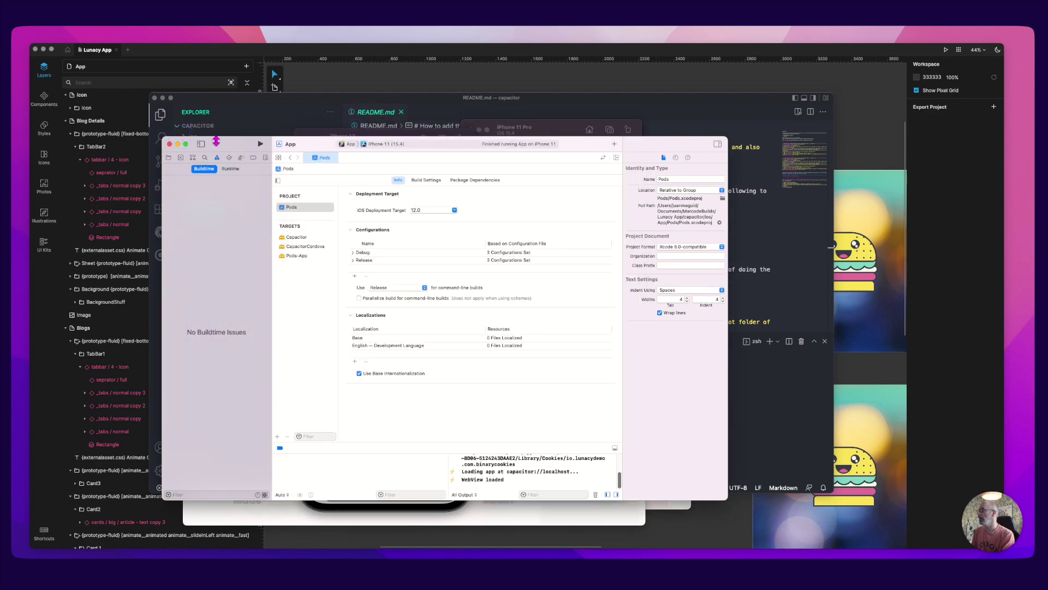
click(388, 145)
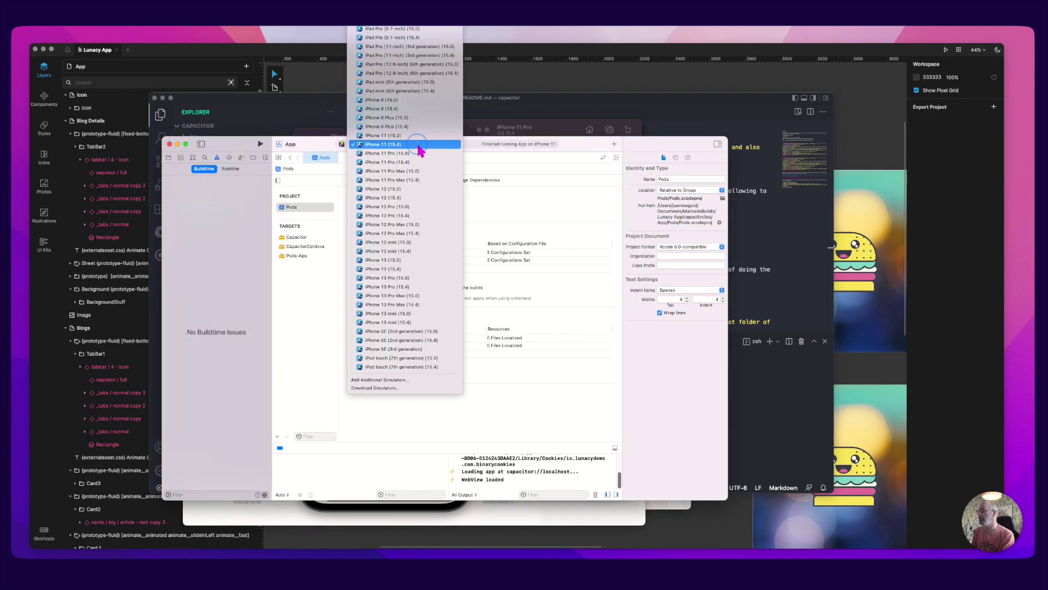
click(417, 268)
click(260, 145)
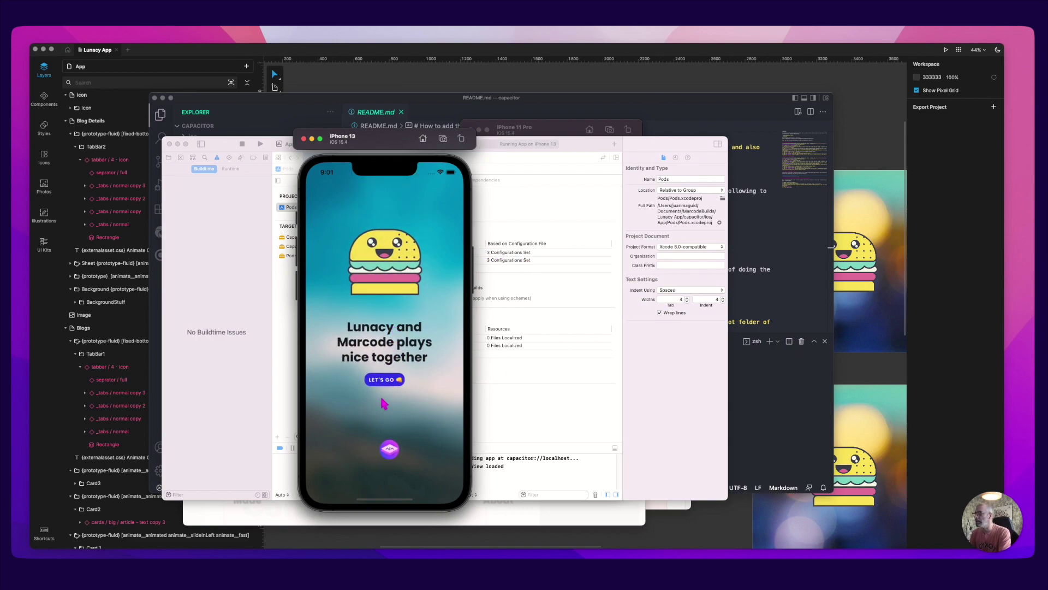
Test the app on iPhone 13 from the start screen through login and Blogs, scroll the first blog's details and close them
click(394, 379)
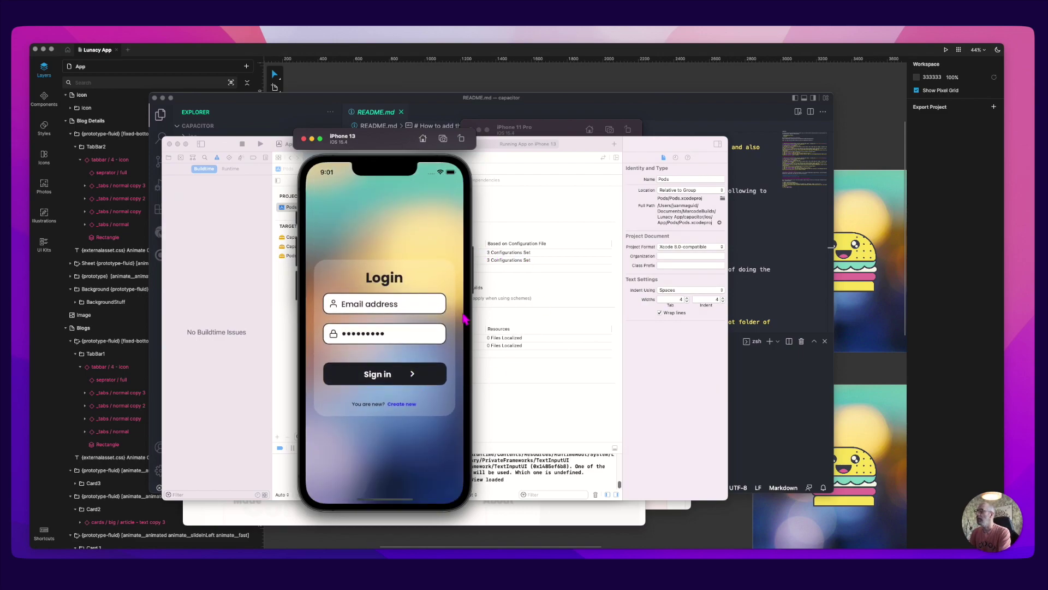
click(420, 302)
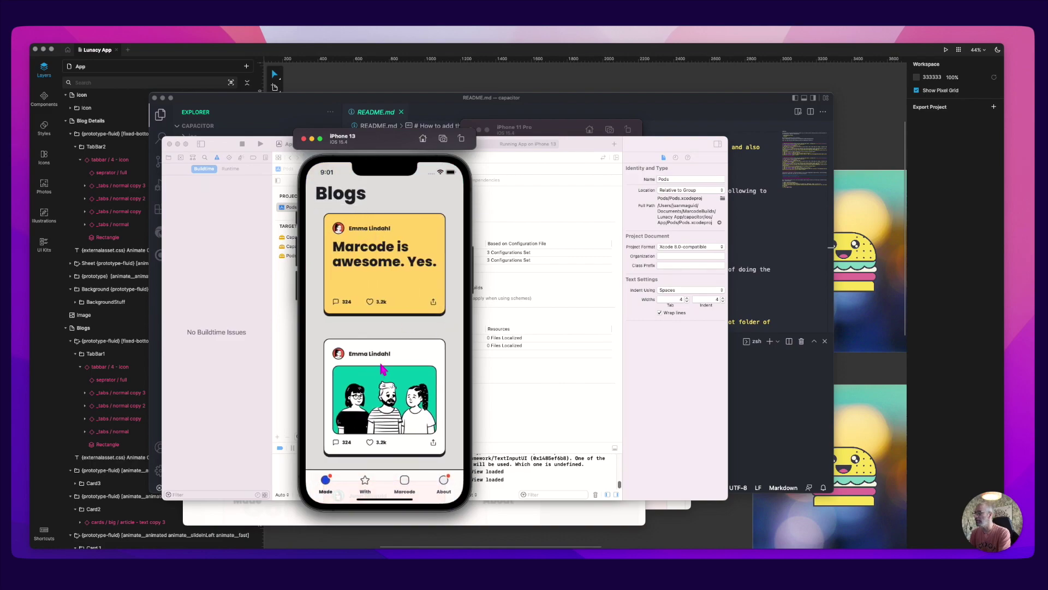
scroll(380, 371, down, 5)
scroll(397, 266, up, 5)
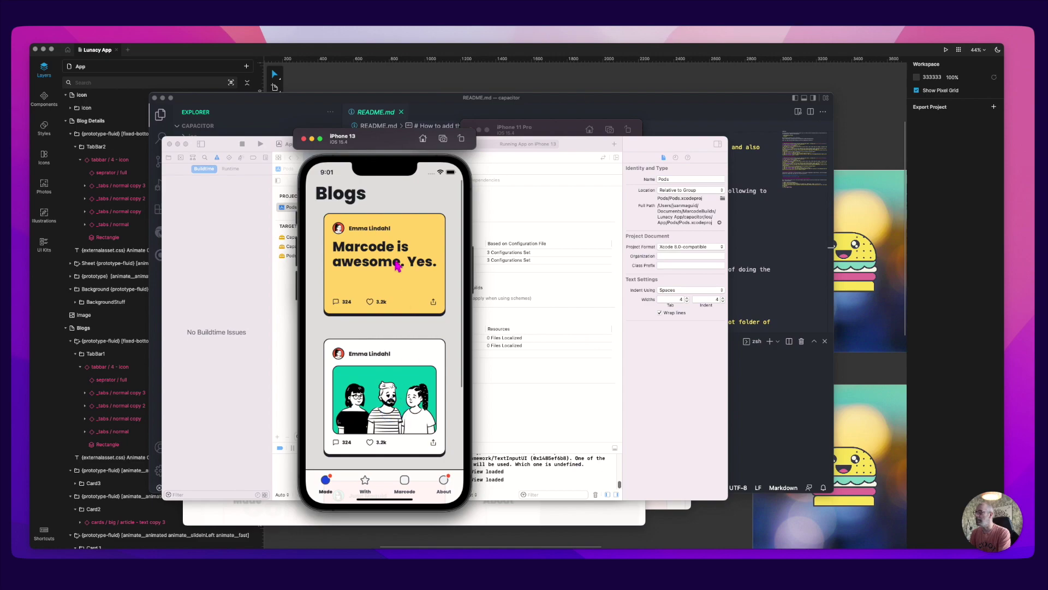
click(389, 267)
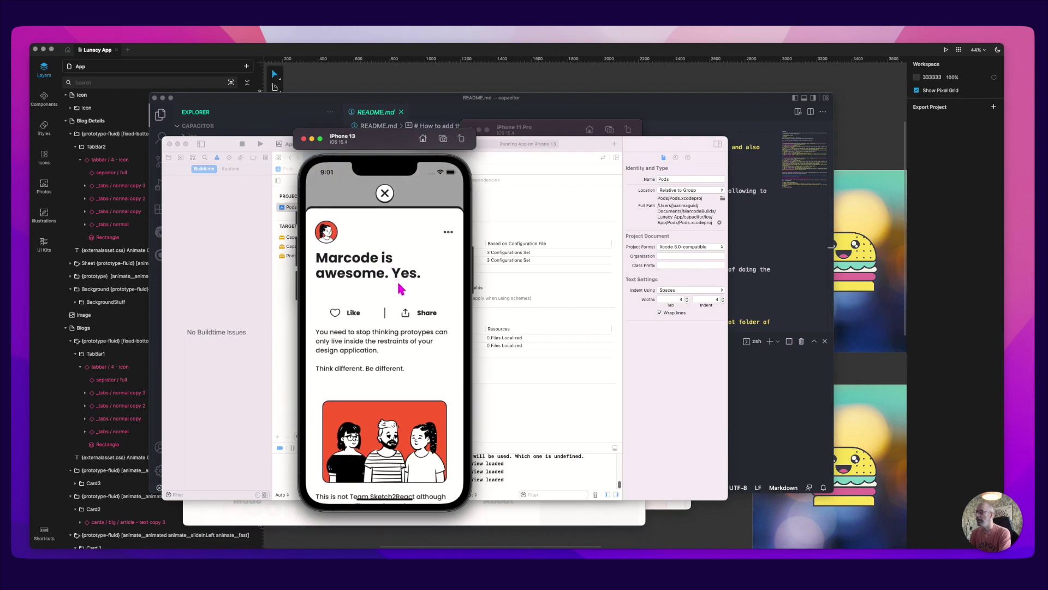
drag(377, 386, 400, 248)
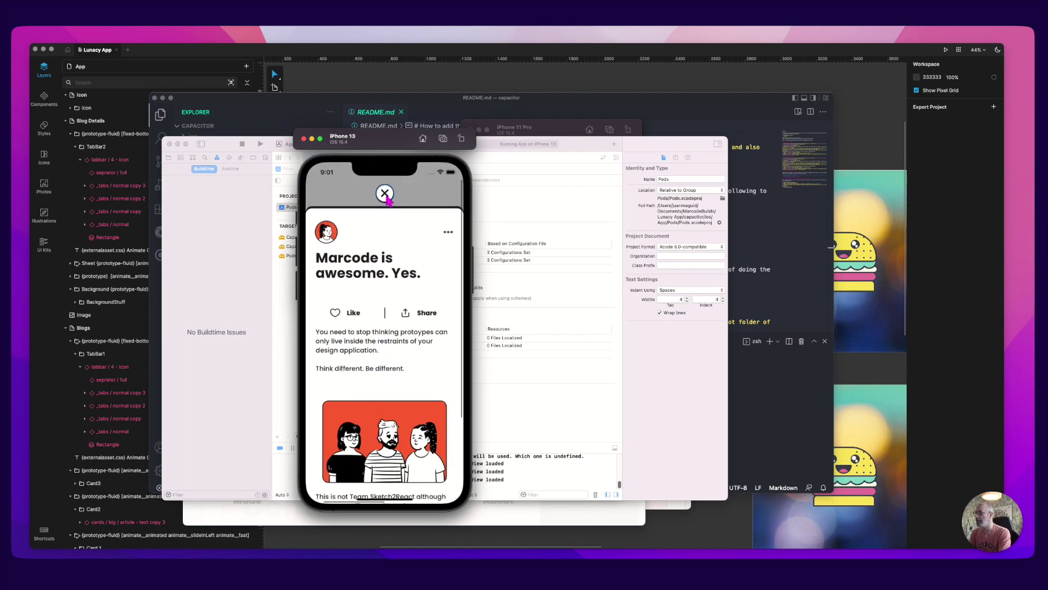
click(385, 194)
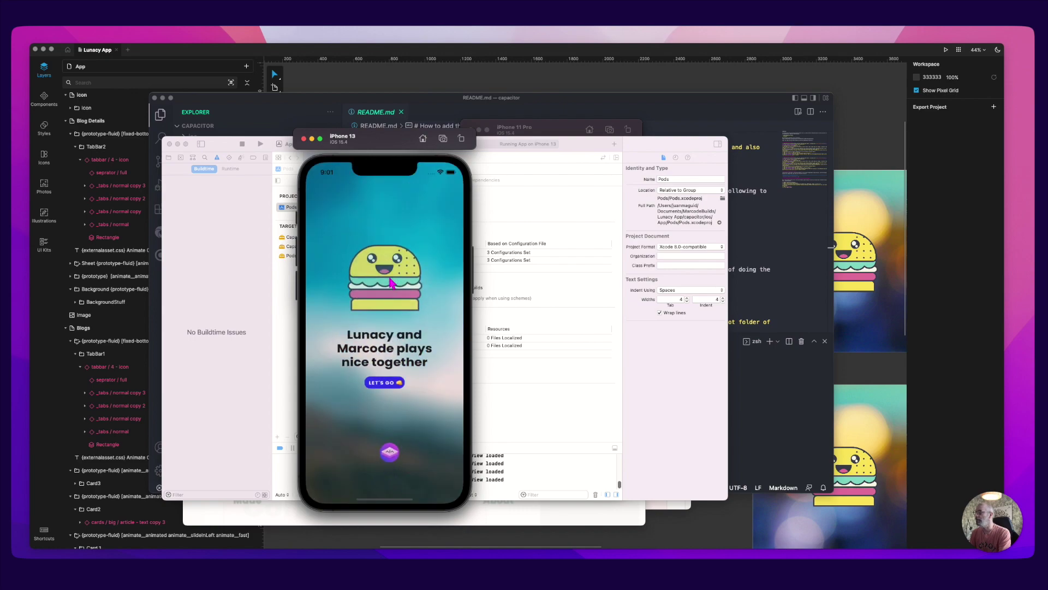
Go through the app's screens once more from Let's Go to the first blog's details, and close the details
click(387, 381)
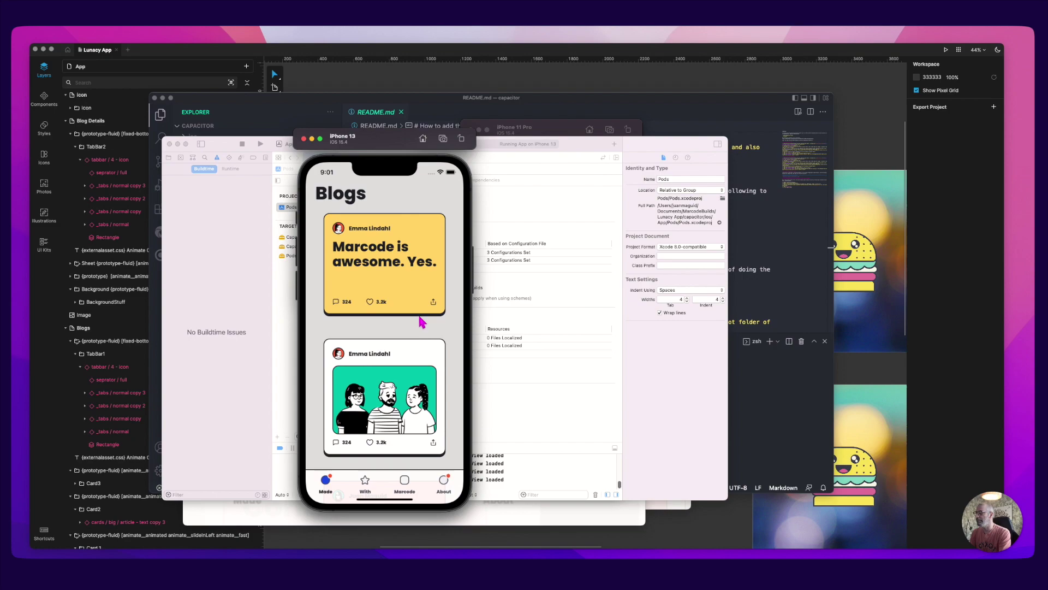
click(396, 272)
click(383, 199)
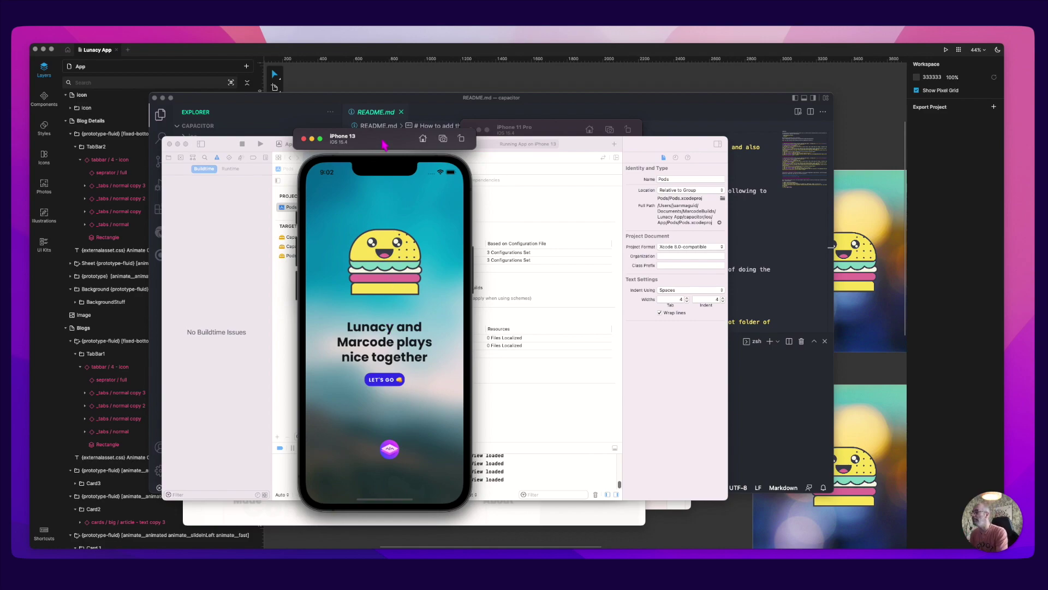
Switch to Lunacy and select the Burger group on the Start artboard
key(super+Tab)
key(super+Tab)
key(super+Tab)
key(super+Tab)
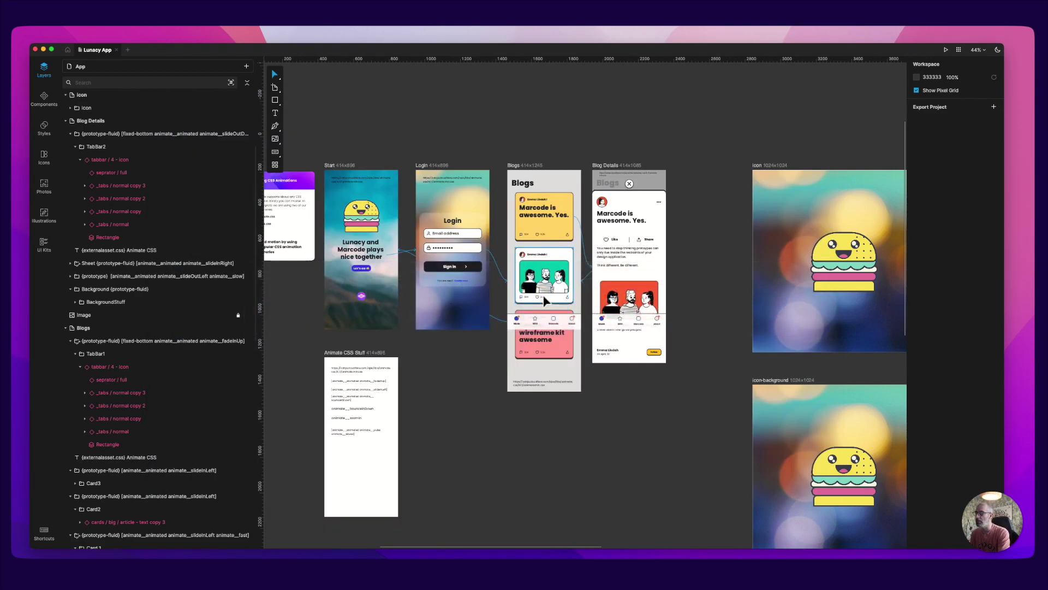
click(378, 218)
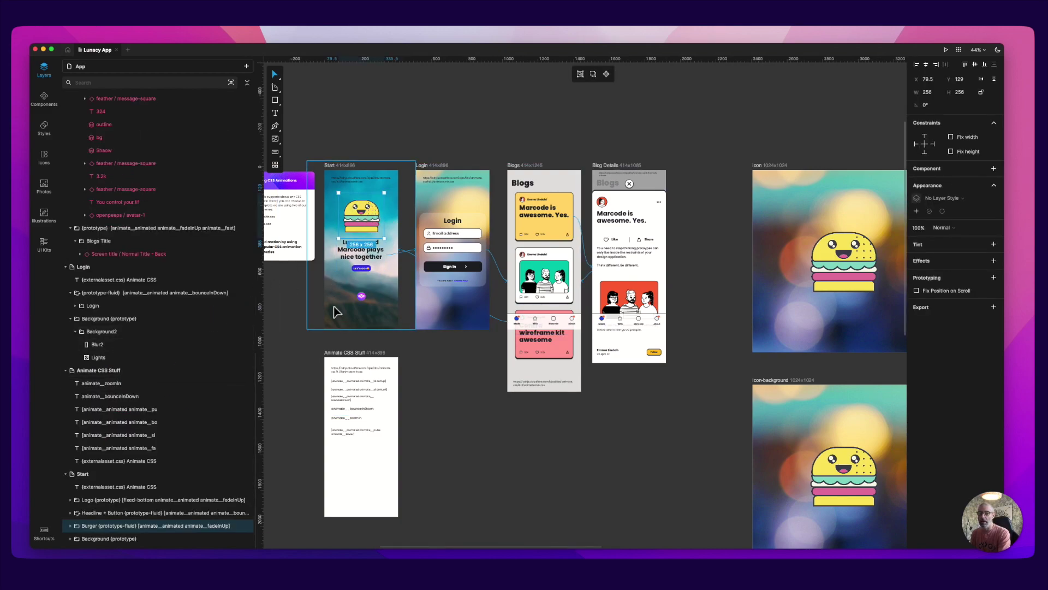
Switch to the iPhone 13 simulator, replay the app from the start screen through login to Blogs twice, and separate the simulator windows
key(super+Tab)
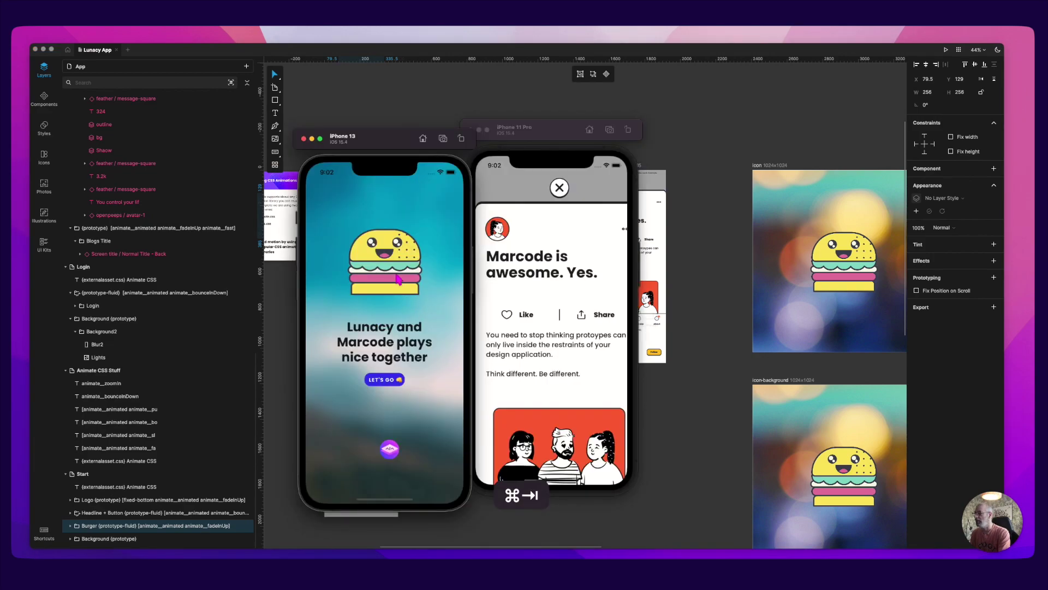
click(384, 386)
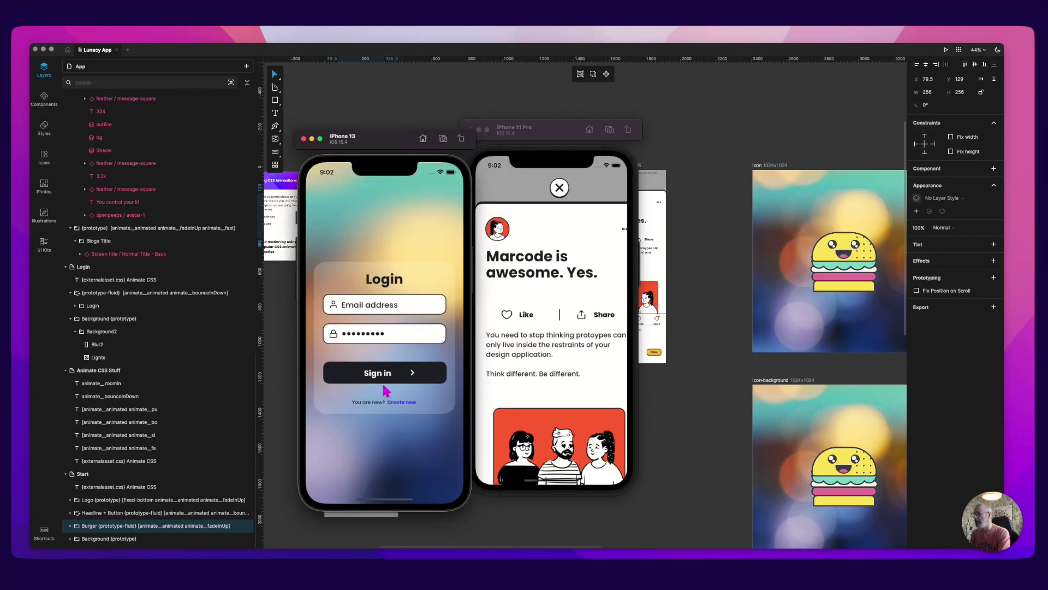
click(400, 309)
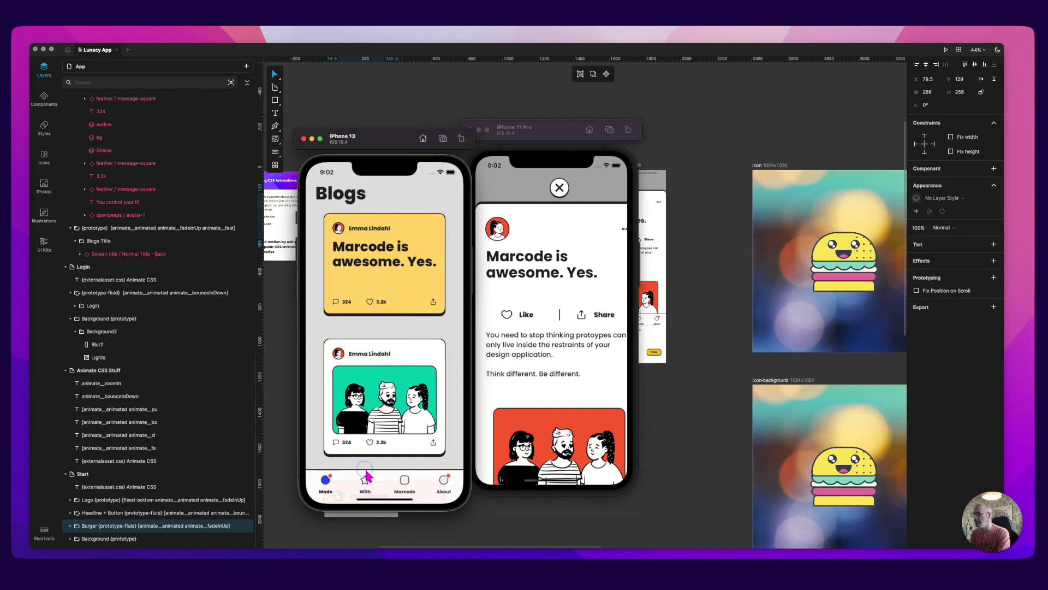
click(372, 486)
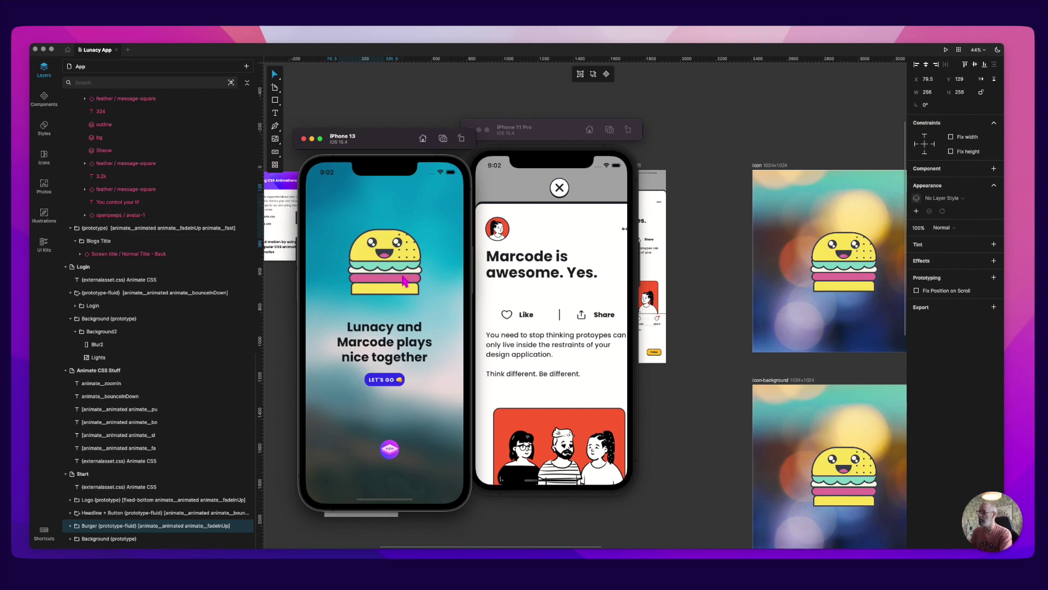
click(406, 330)
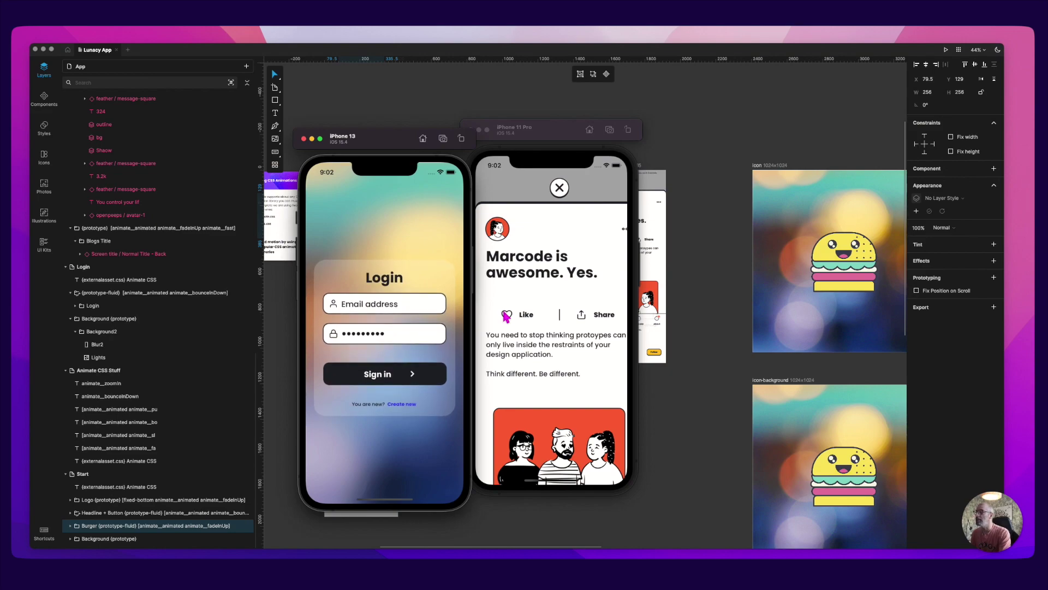
drag(365, 136, 346, 130)
click(372, 376)
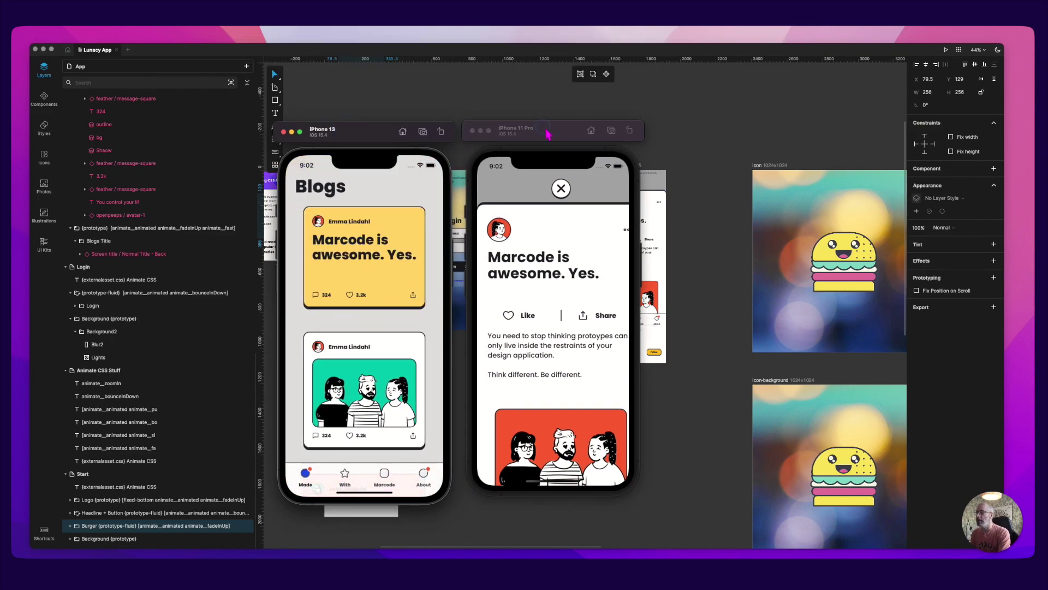
click(528, 134)
Switch to Xcode, set the run destination to iPhone 11 (15.4) and run the app on it
key(super+Tab)
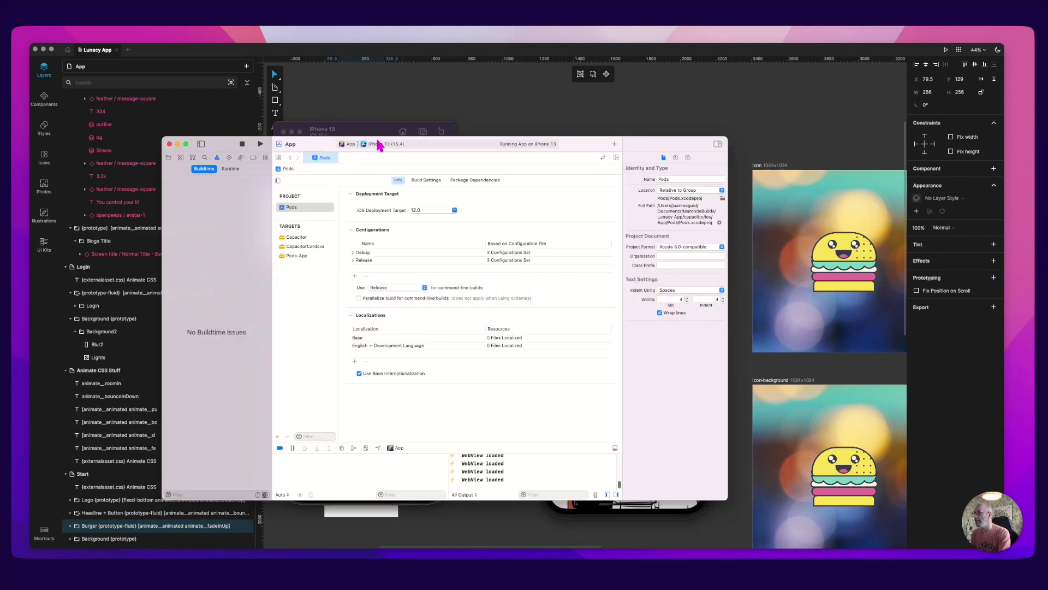
click(378, 144)
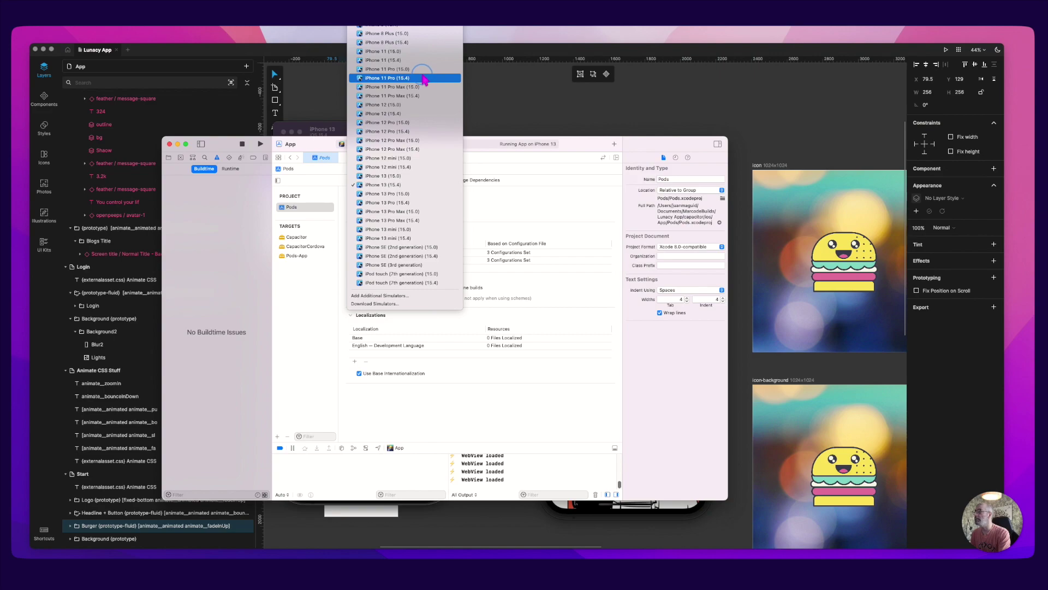
click(406, 60)
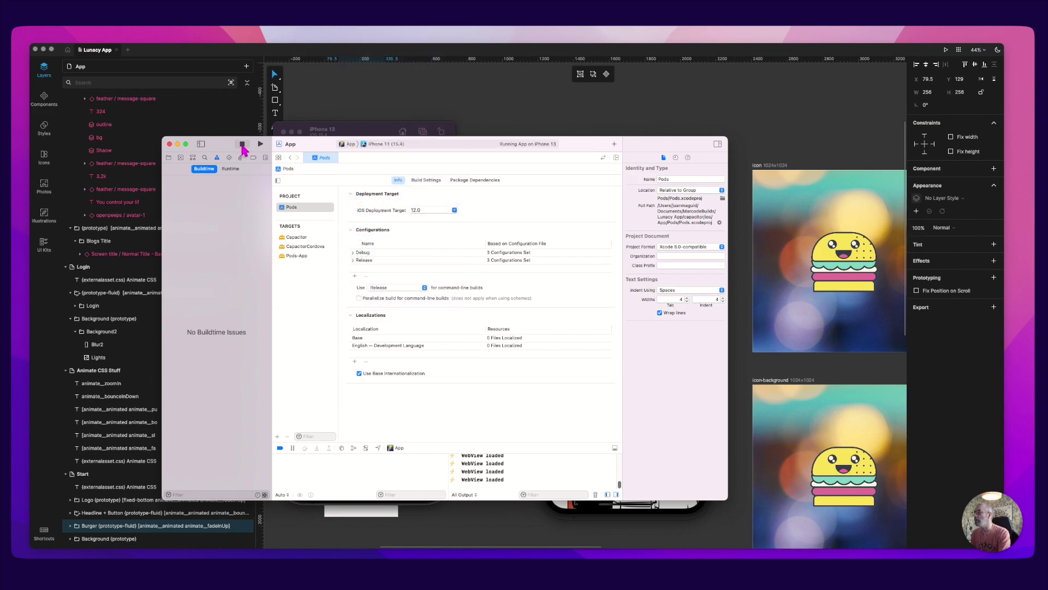
click(260, 145)
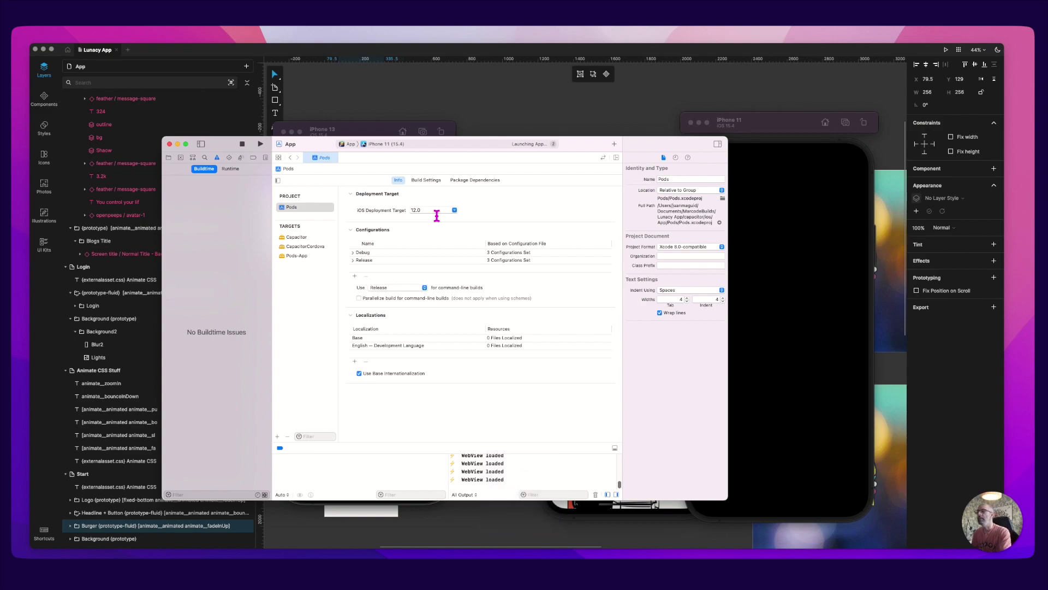
Hide all other applications and arrange the iPhone 13, iPhone 11 Pro and iPhone 11 simulators side by side without overlap
click(782, 126)
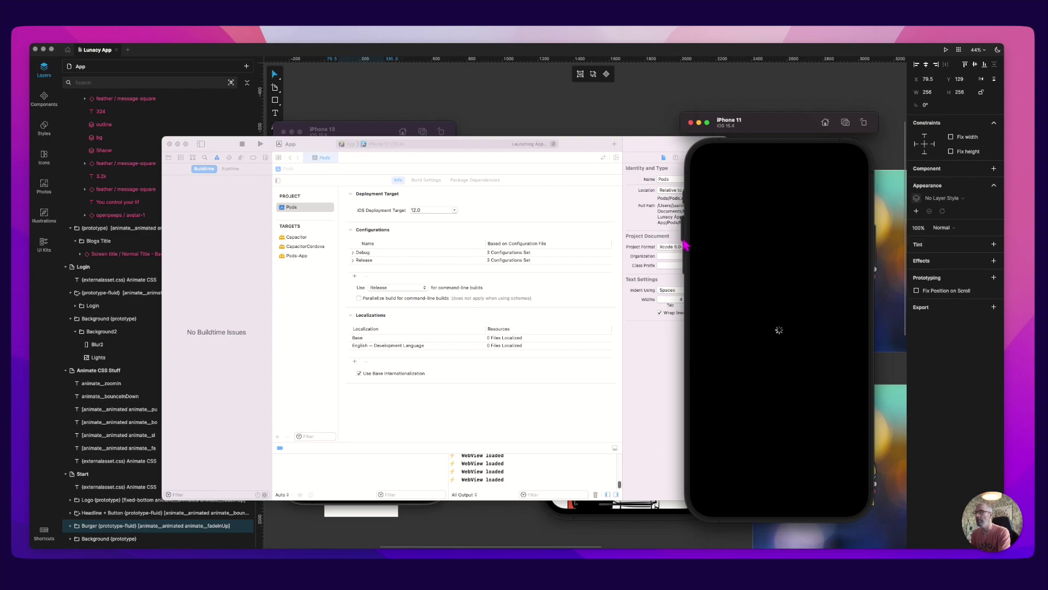
drag(753, 131, 758, 129)
key(super+Tab)
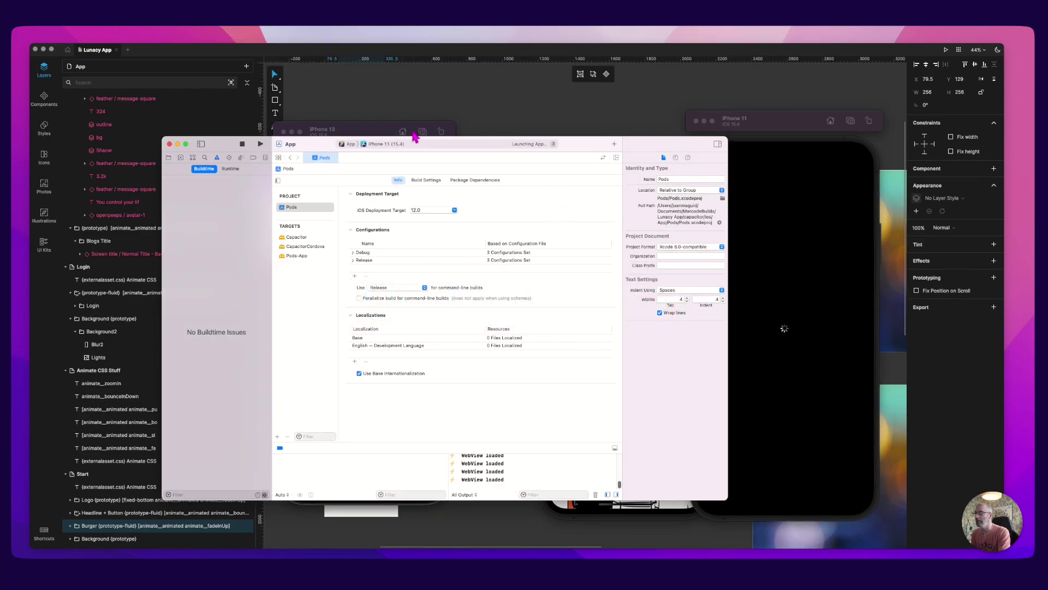
drag(369, 131, 409, 133)
key(alt+super+h)
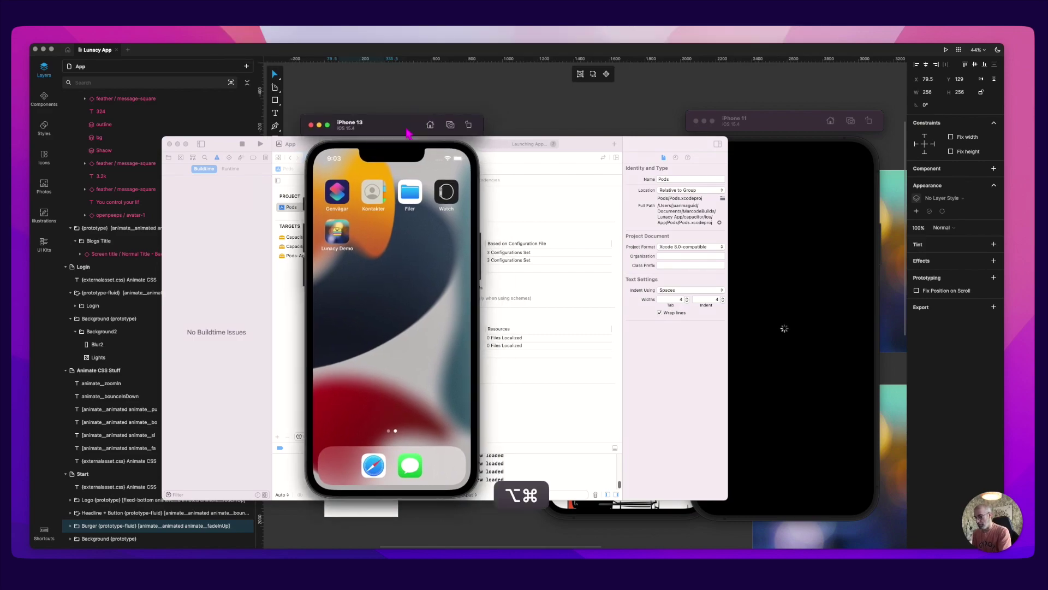
click(604, 154)
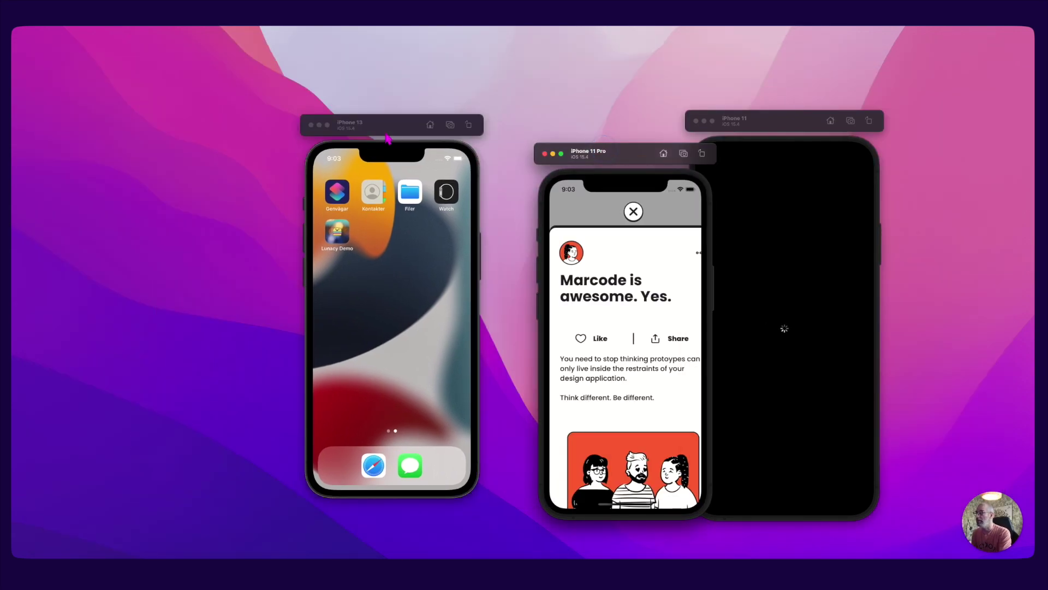
drag(389, 131, 264, 118)
drag(617, 155, 478, 126)
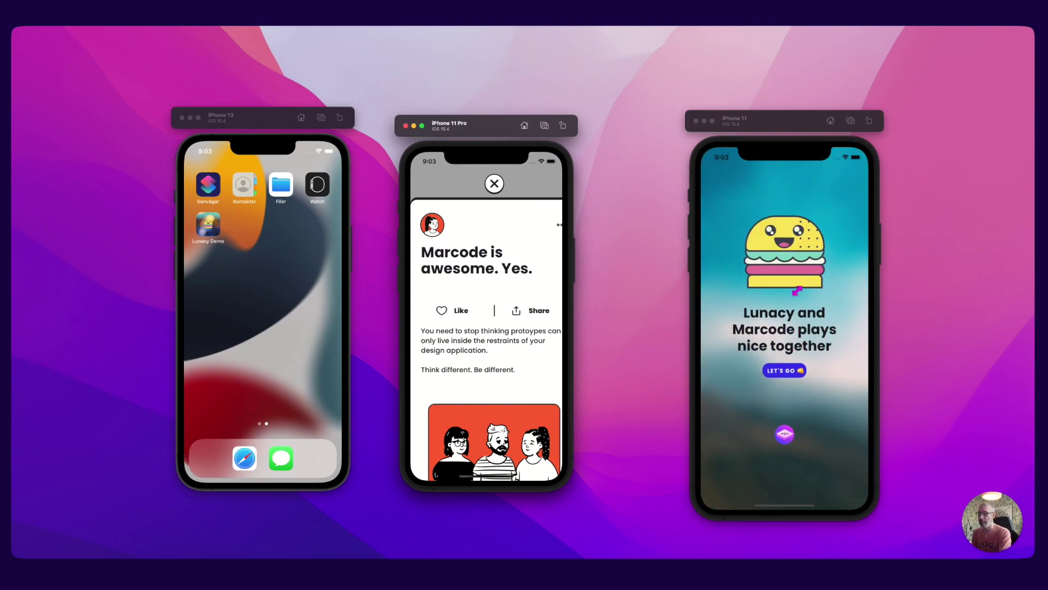
Launch Lunacy Demo on iPhone 13 and go through login to the Blogs screen on both iPhone 11 and iPhone 13
click(805, 323)
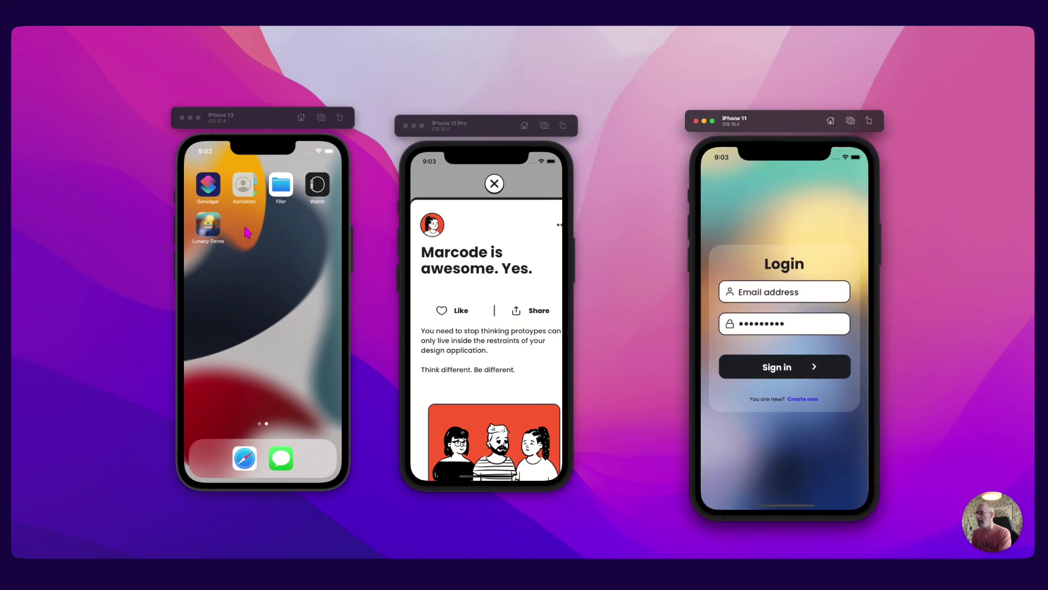
click(207, 224)
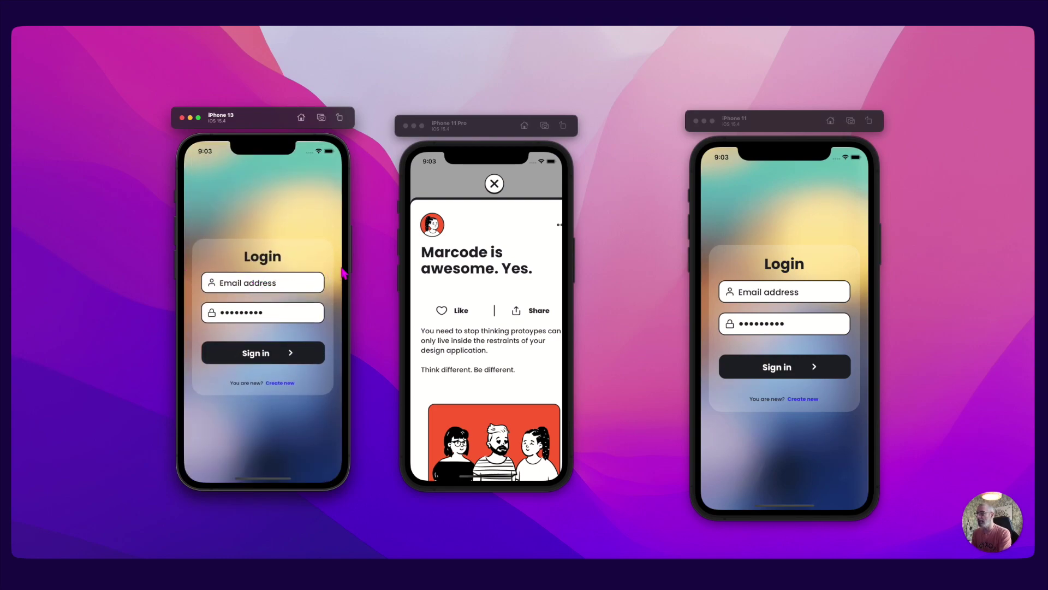
click(752, 288)
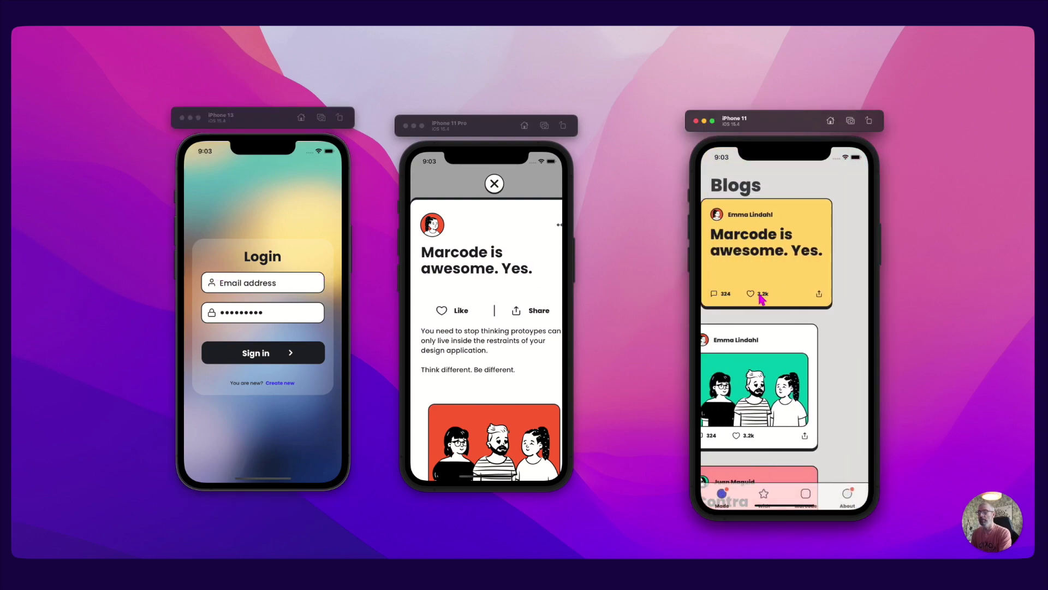
click(270, 312)
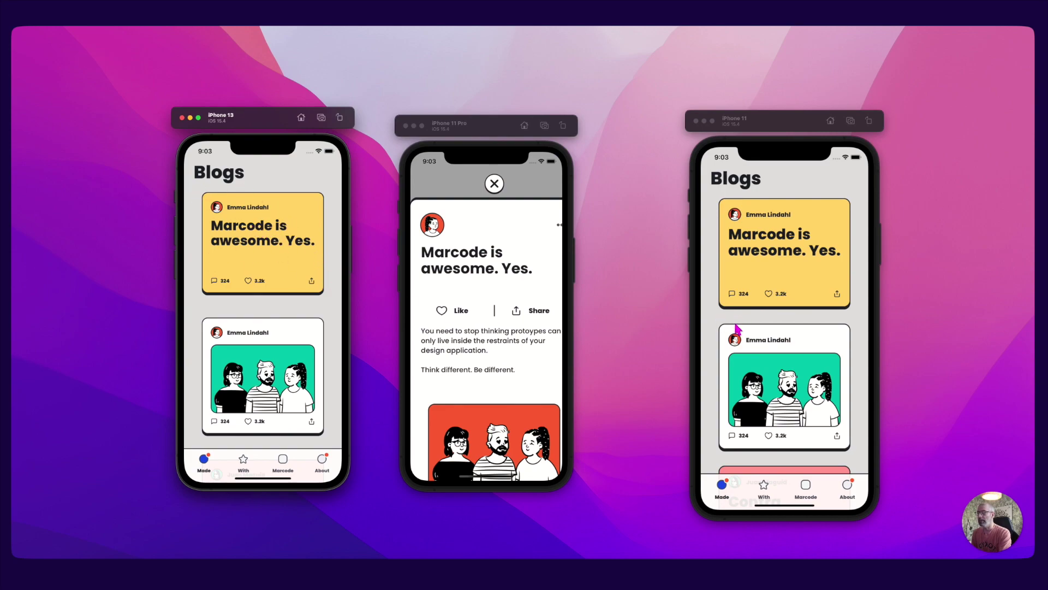
drag(260, 366, 280, 420)
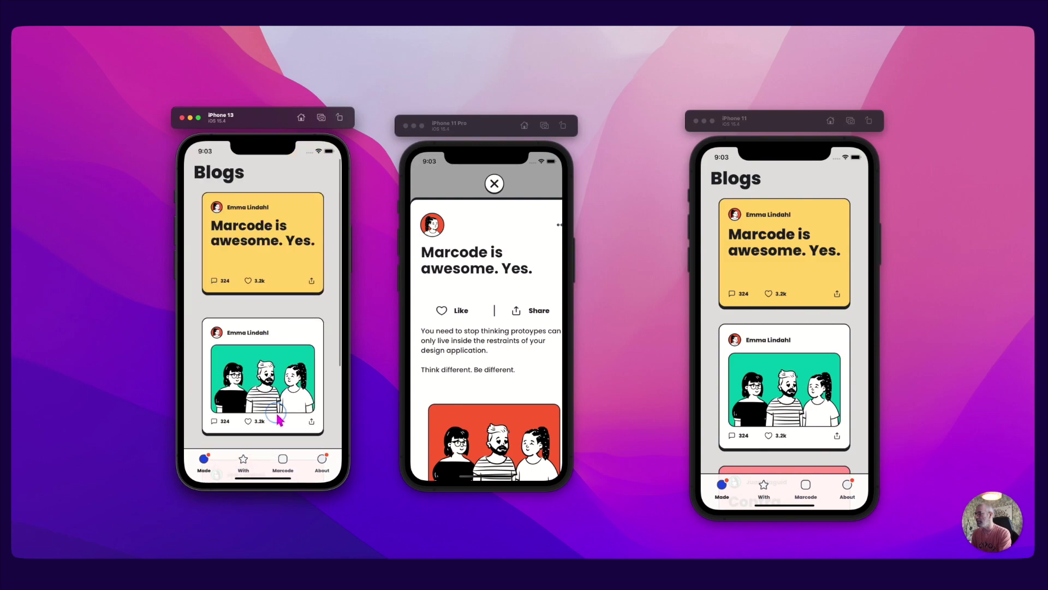
Open the first blog's details on iPhone 11 and iPhone 13, test scrolling on iPhone 13 and close its details
click(775, 245)
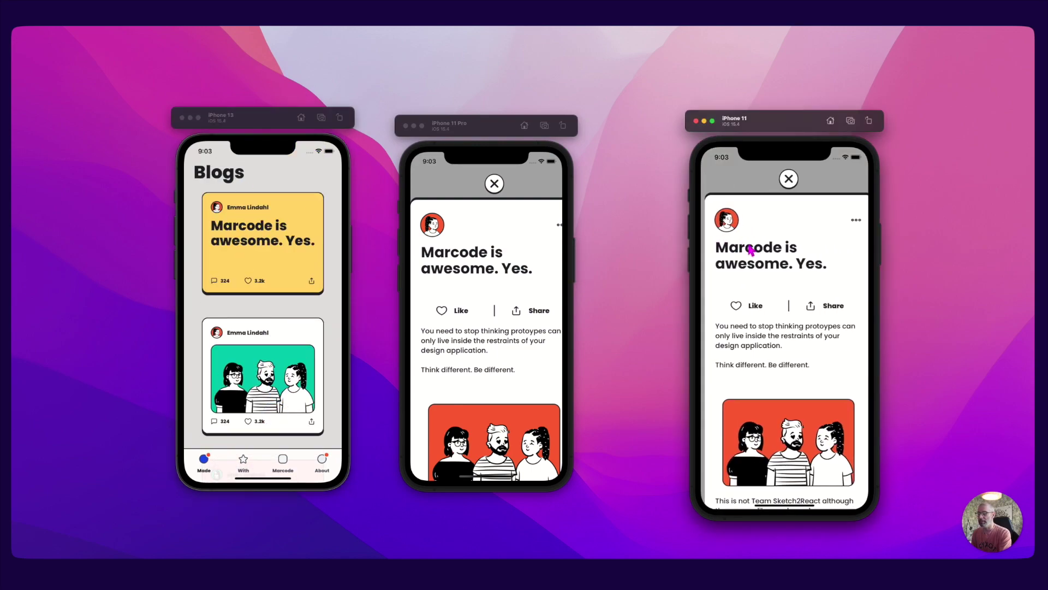
click(256, 372)
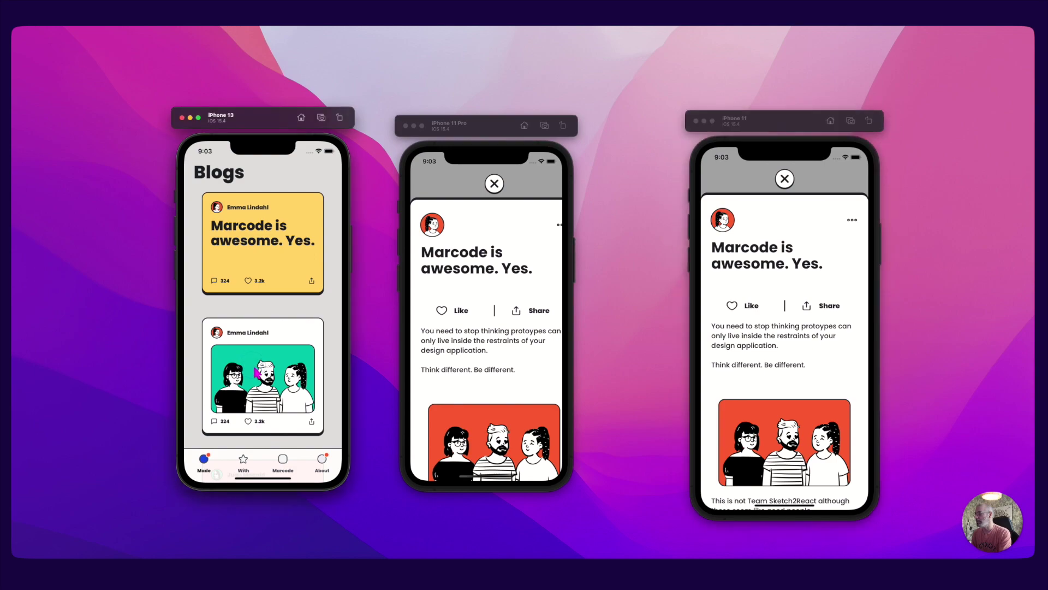
click(261, 267)
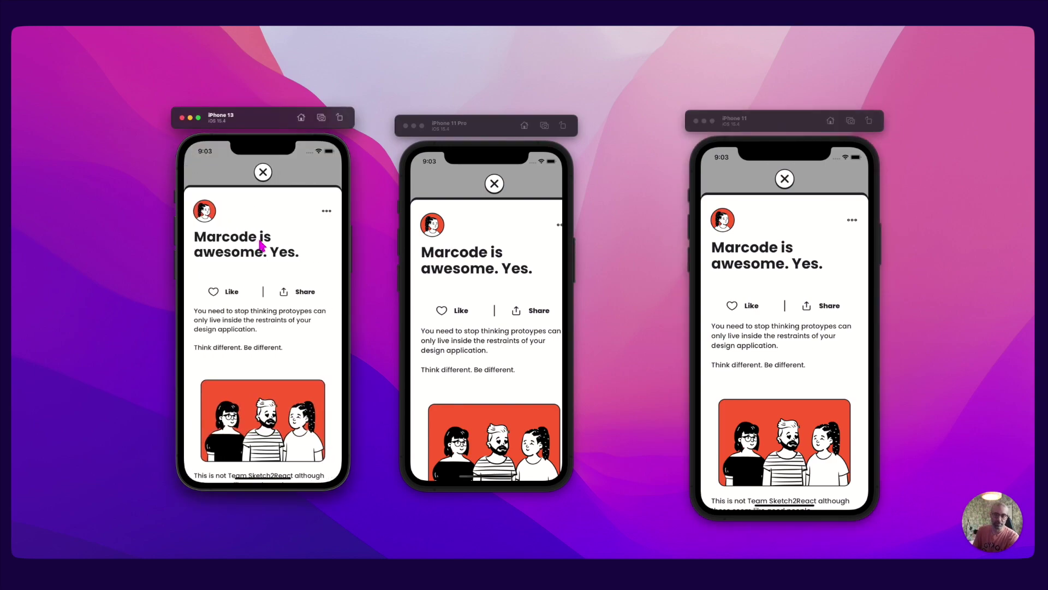
drag(276, 204, 281, 311)
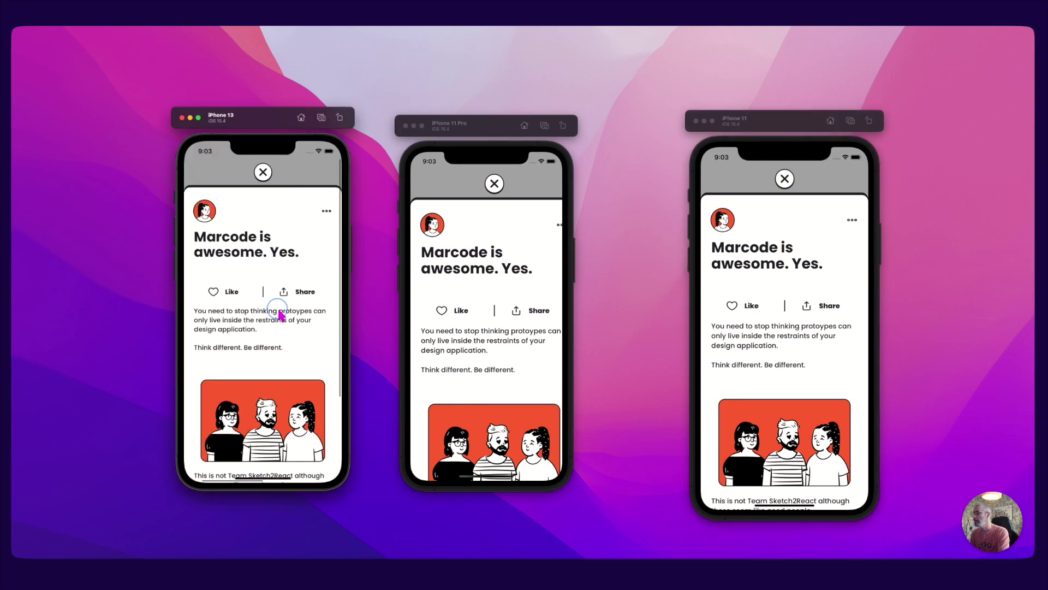
click(264, 172)
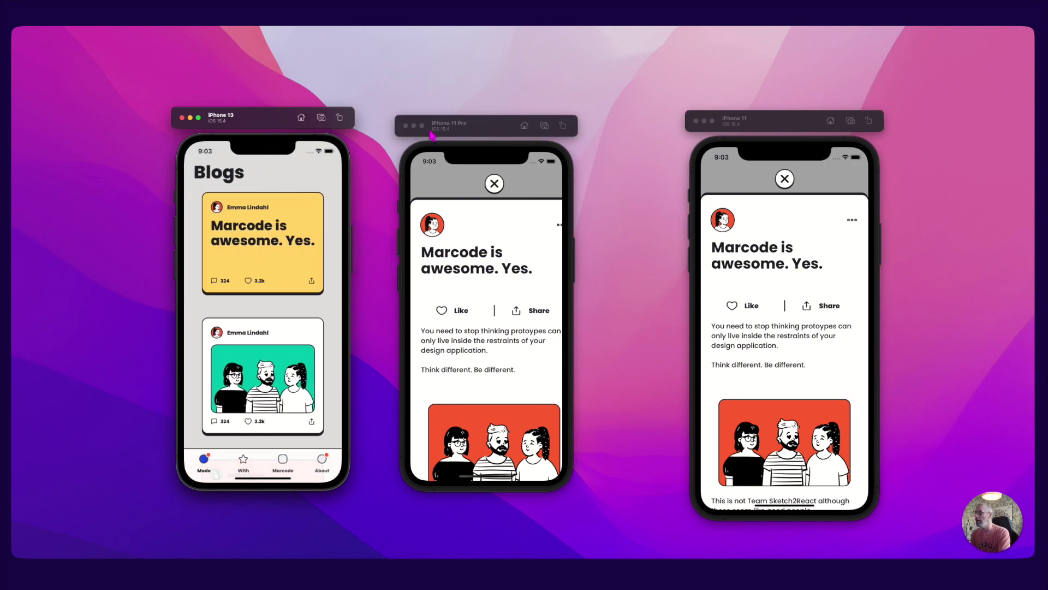
Move the iPhone 11 Pro simulator slightly away from iPhone 13 and switch to Xcode
drag(469, 127, 473, 123)
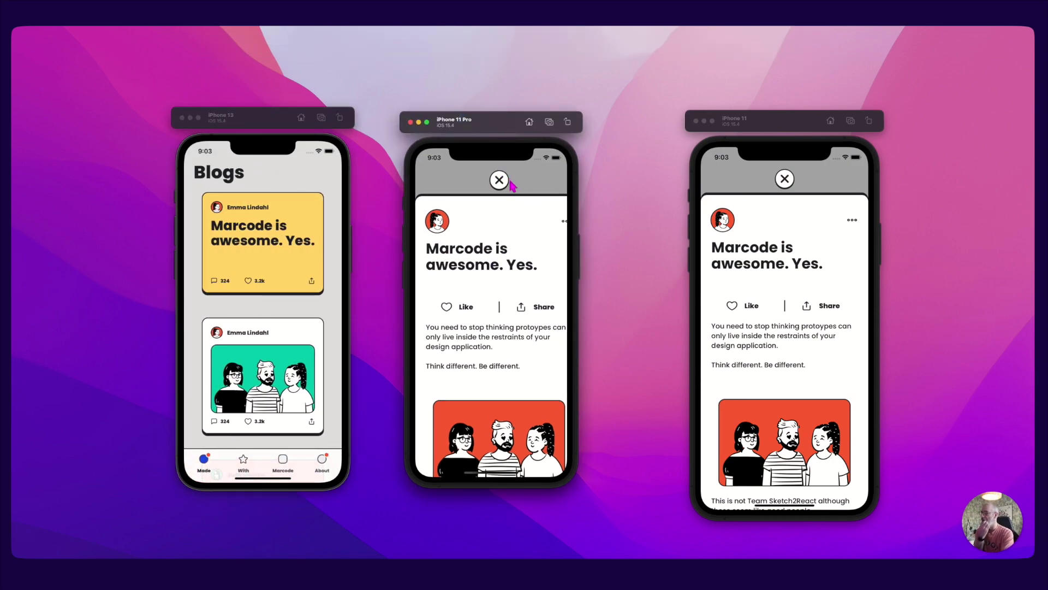
key(super+Tab)
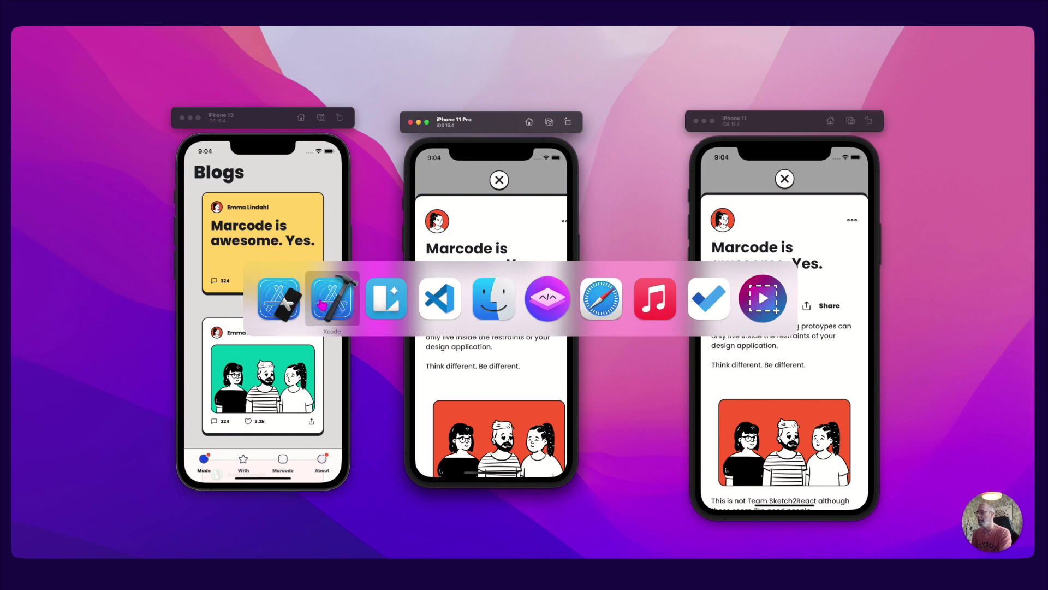
click(332, 306)
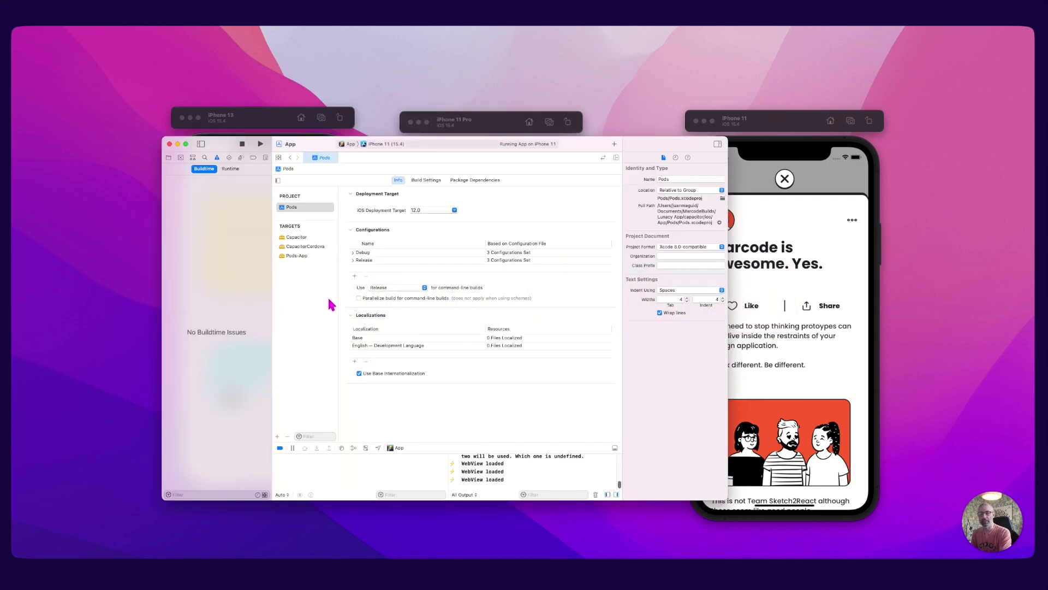